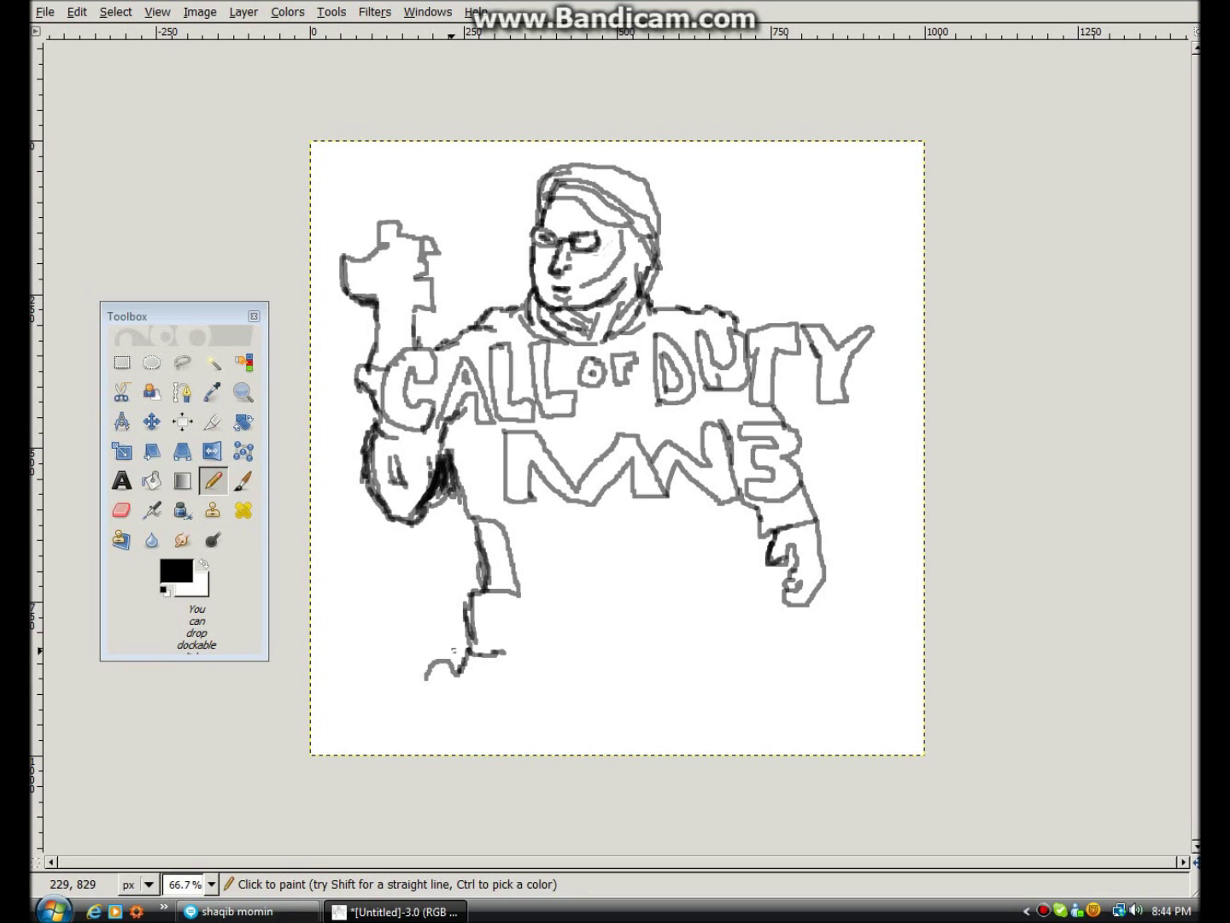
Step: Pencil the lower-left leg, then the right leg below MW3, down to the bottom edge
mouse_move(428, 686)
mouse_down()
mouse_move(450, 750)
mouse_move(462, 750)
mouse_move(457, 719)
mouse_move(472, 699)
mouse_up()
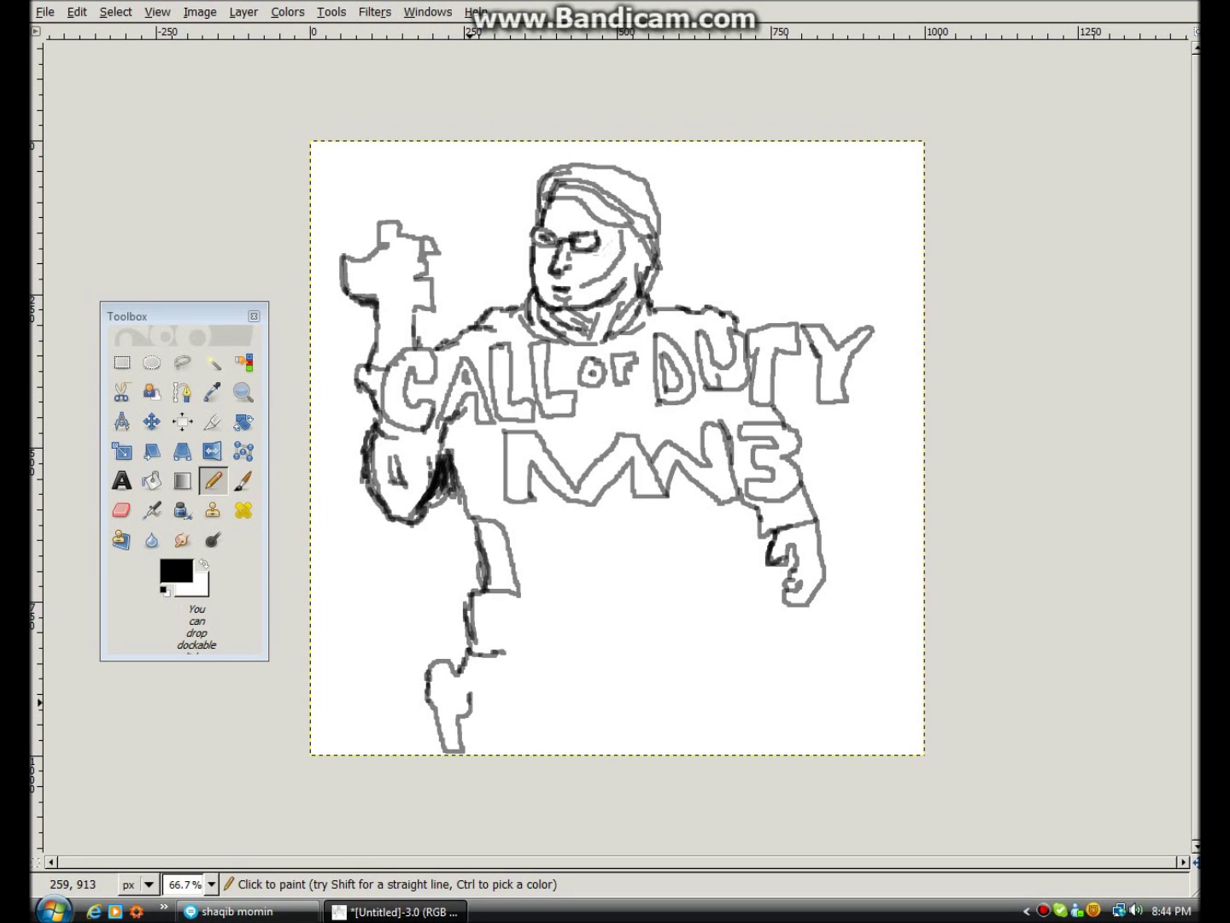
mouse_move(475, 699)
mouse_down()
mouse_move(471, 715)
mouse_move(474, 664)
mouse_move(485, 745)
mouse_up()
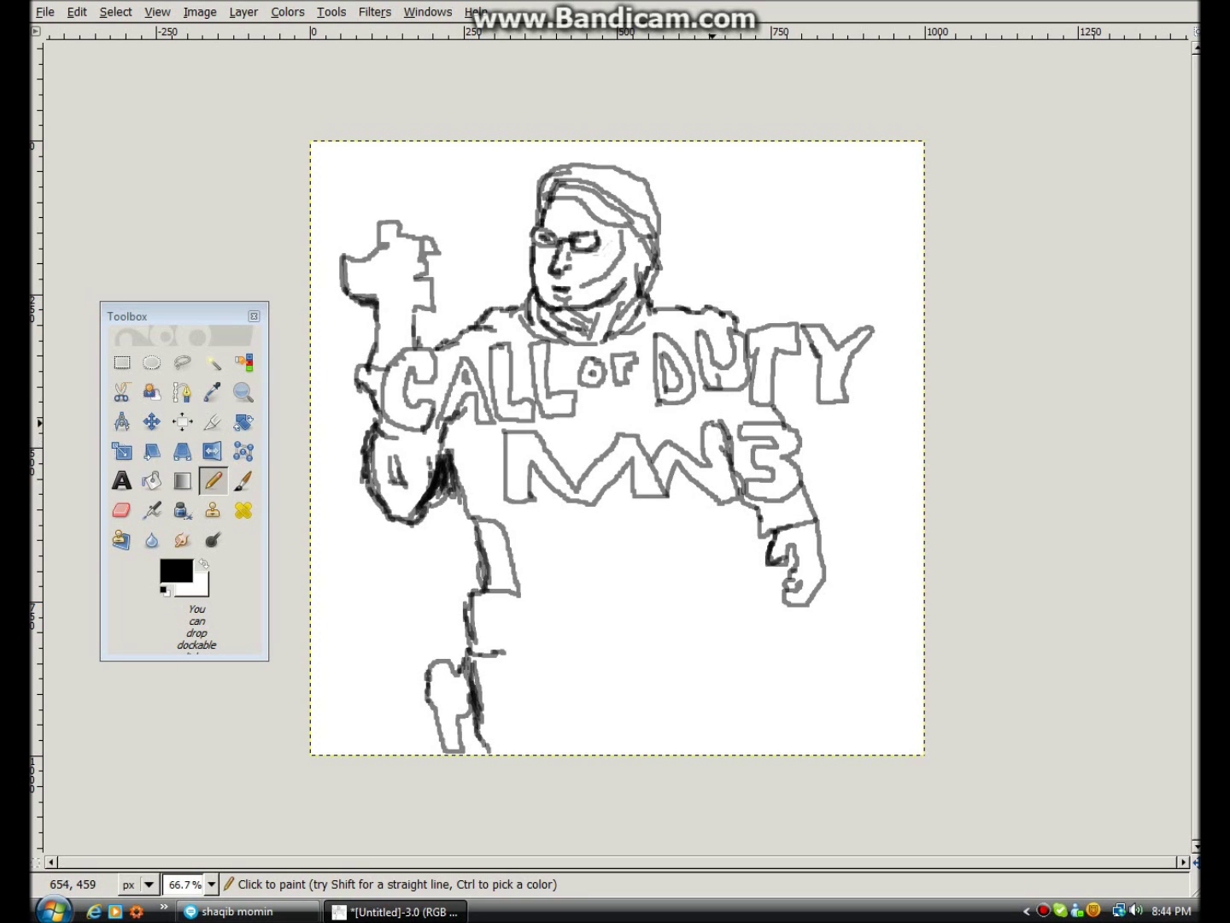
mouse_move(697, 486)
mouse_down()
mouse_move(690, 476)
mouse_move(683, 536)
mouse_move(658, 555)
mouse_move(671, 599)
mouse_move(688, 580)
mouse_move(684, 522)
mouse_move(688, 590)
mouse_move(672, 534)
mouse_move(658, 549)
mouse_move(674, 531)
mouse_up()
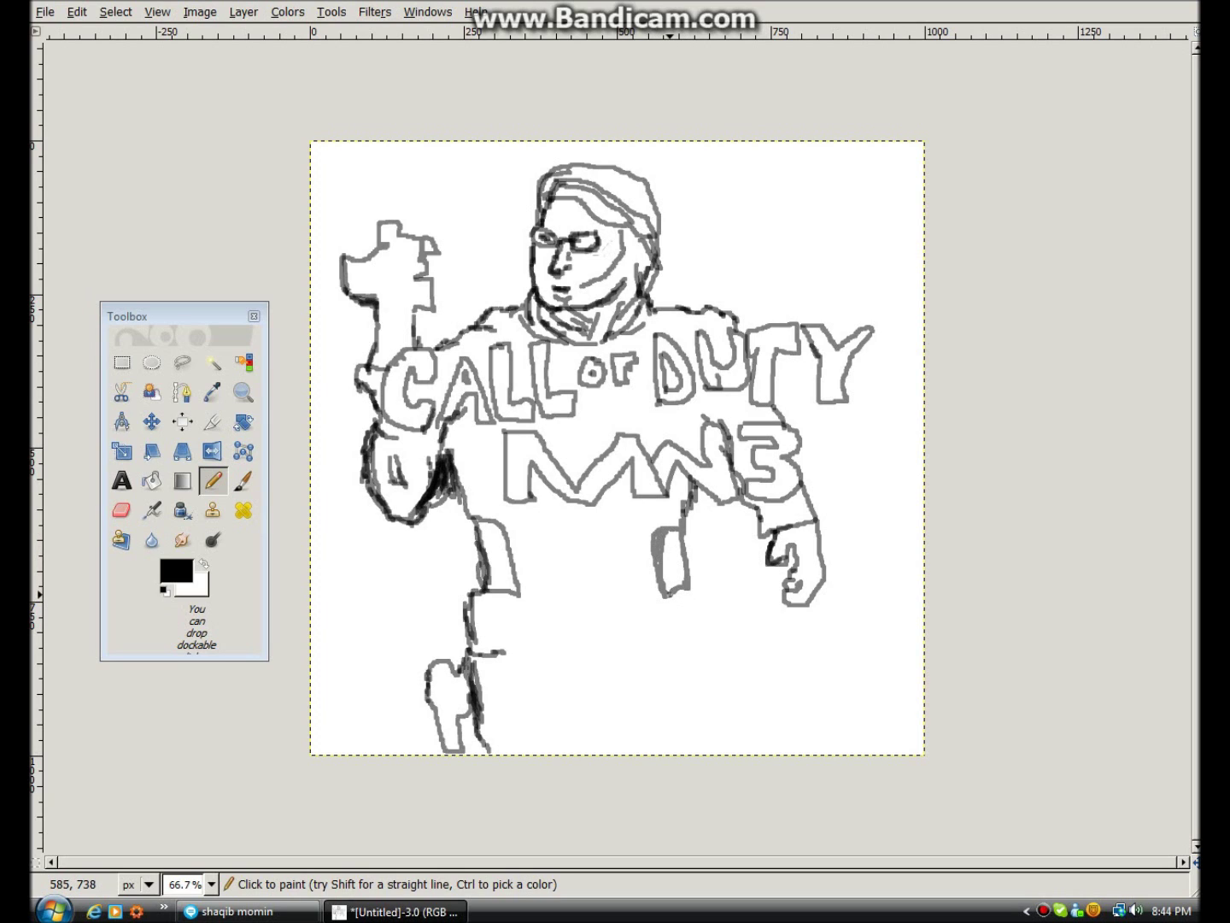
mouse_move(682, 589)
mouse_down()
mouse_move(699, 588)
mouse_move(703, 613)
mouse_move(703, 642)
mouse_move(685, 646)
mouse_up()
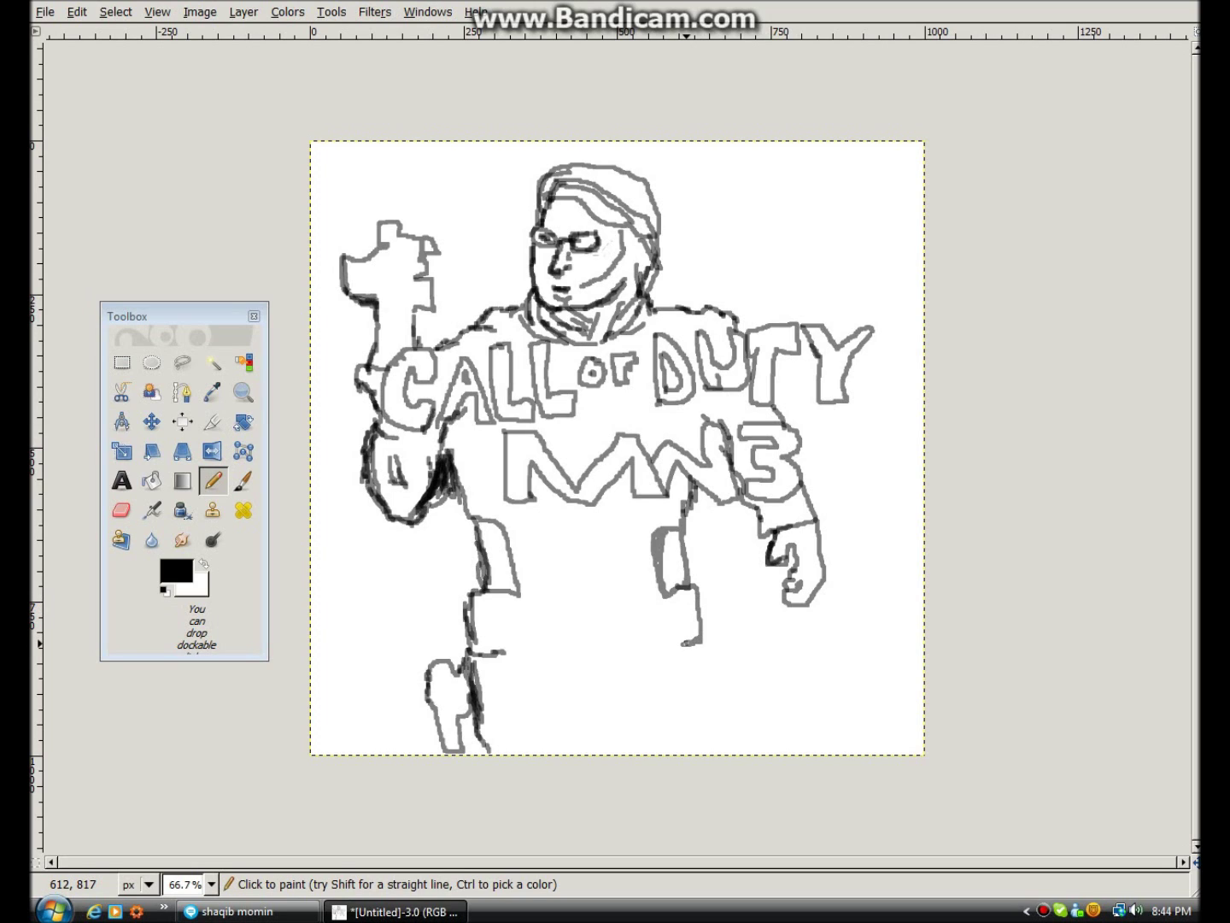
mouse_move(685, 644)
mouse_down()
mouse_move(691, 686)
mouse_move(687, 652)
mouse_up()
drag(691, 670, 693, 680)
mouse_move(693, 686)
mouse_down()
mouse_move(740, 612)
mouse_move(718, 684)
mouse_move(690, 694)
mouse_move(736, 626)
mouse_move(670, 712)
mouse_move(663, 740)
mouse_move(683, 754)
mouse_up()
Step: Add foot details and fold lines down both lower legs
drag(480, 732, 475, 744)
click(446, 724)
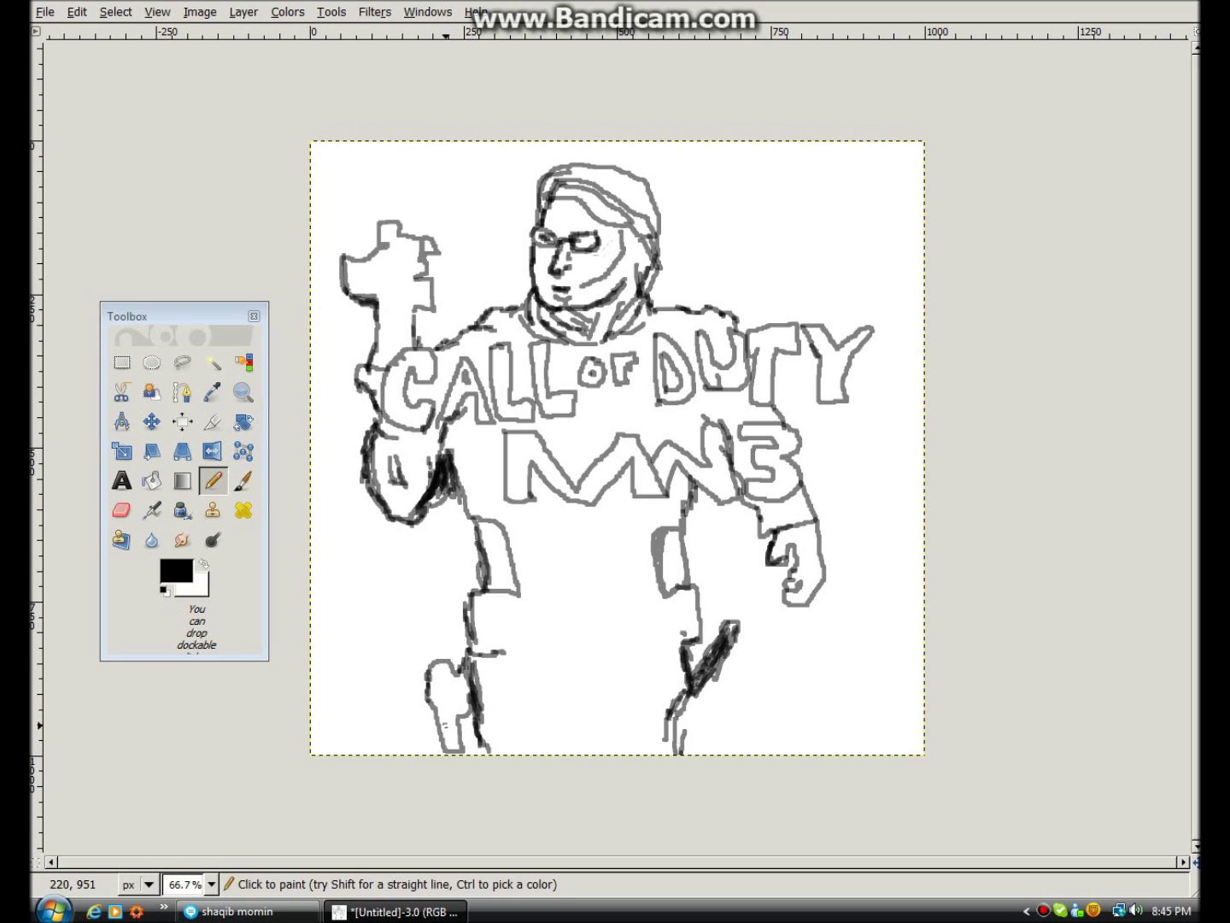
mouse_move(441, 707)
mouse_down()
mouse_move(444, 669)
mouse_move(449, 739)
mouse_move(442, 716)
mouse_move(457, 725)
mouse_move(463, 687)
mouse_up()
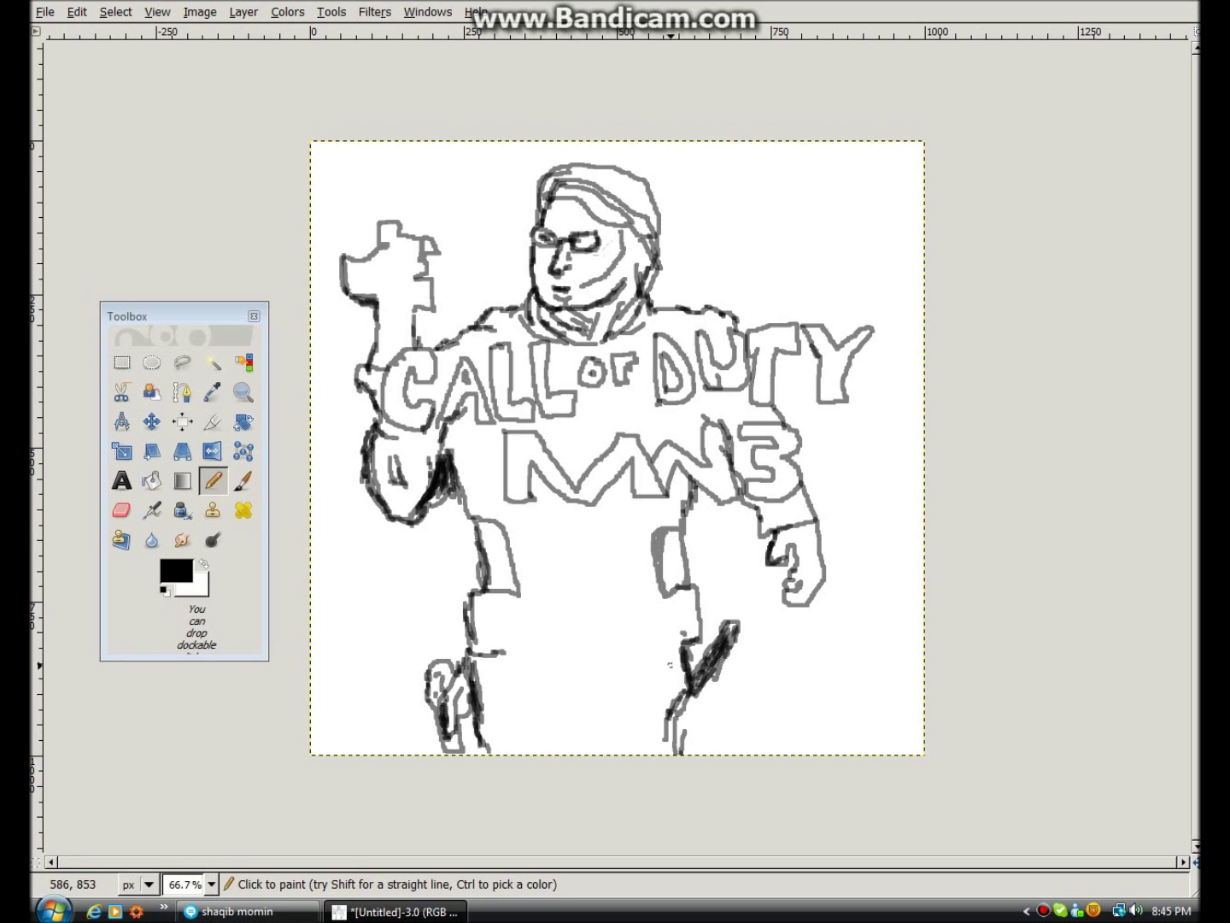
mouse_move(526, 670)
mouse_down()
mouse_move(496, 749)
mouse_move(556, 675)
mouse_move(527, 753)
mouse_up()
mouse_move(564, 694)
mouse_down()
mouse_move(548, 754)
mouse_move(594, 753)
mouse_up()
drag(665, 681, 629, 739)
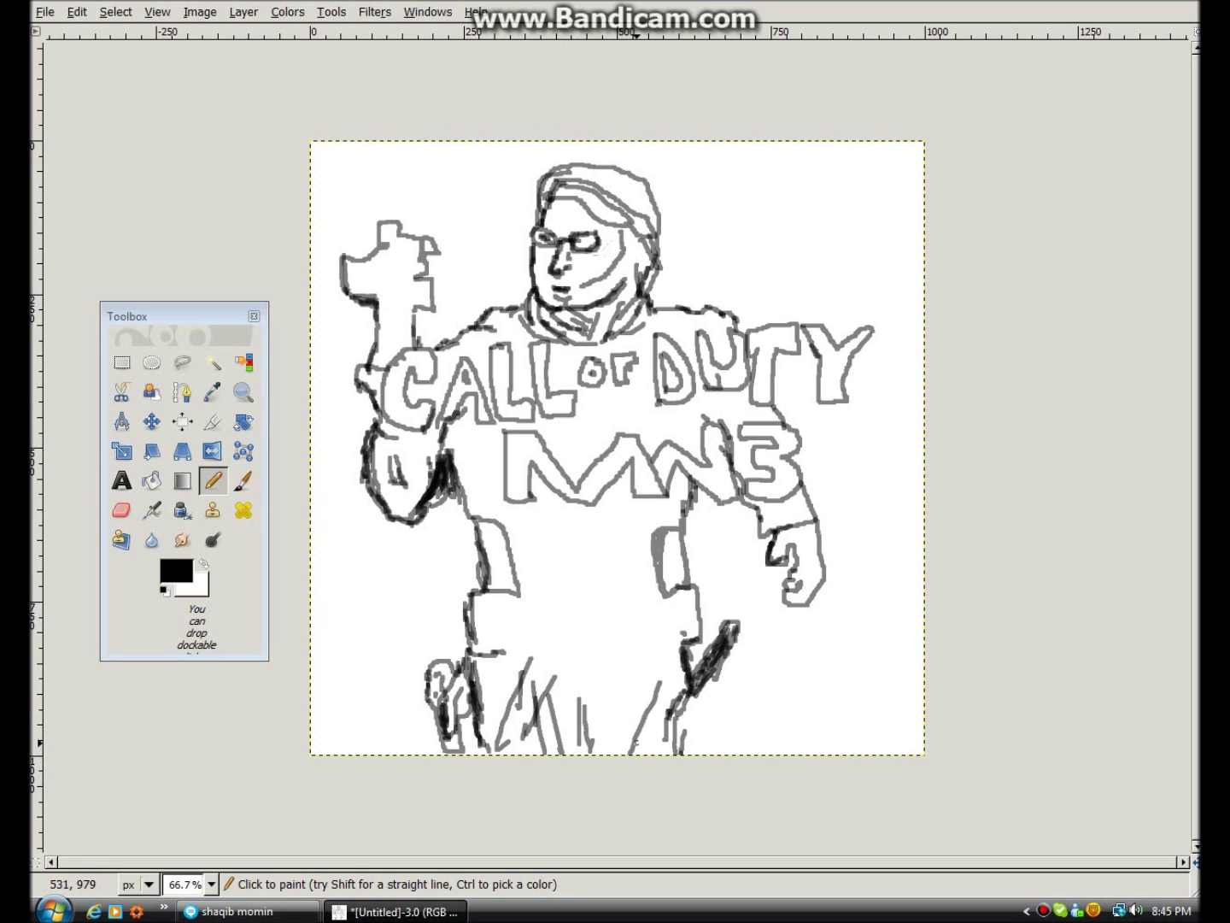
drag(571, 694, 583, 754)
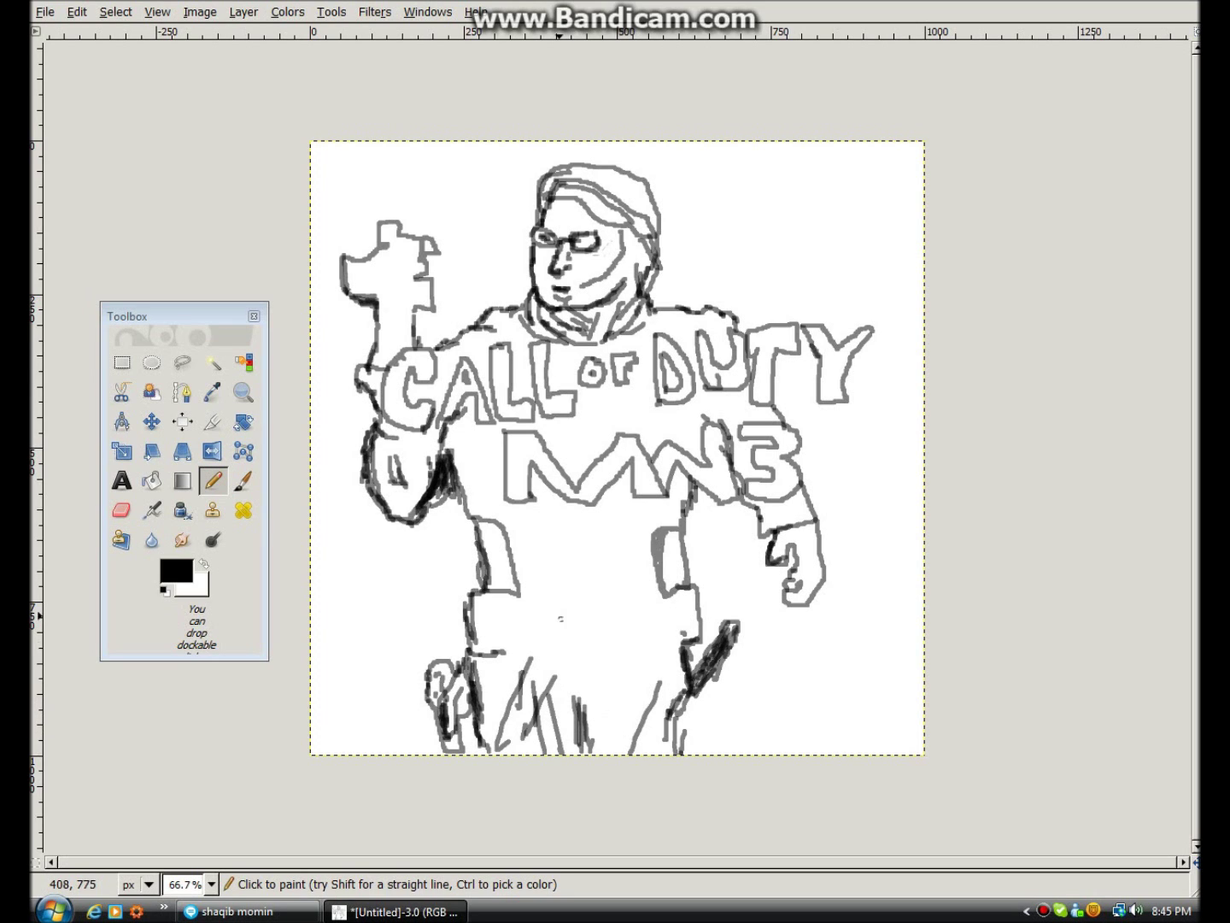
Step: Draw a rectangular pouch on the torso with a strap line across its top
drag(529, 520, 530, 622)
mouse_move(534, 551)
mouse_down()
mouse_move(532, 604)
mouse_move(608, 615)
mouse_move(626, 601)
mouse_move(612, 611)
mouse_up()
mouse_move(621, 546)
mouse_down()
mouse_move(632, 610)
mouse_move(594, 615)
mouse_move(629, 615)
mouse_up()
drag(557, 535, 598, 527)
drag(545, 534, 609, 534)
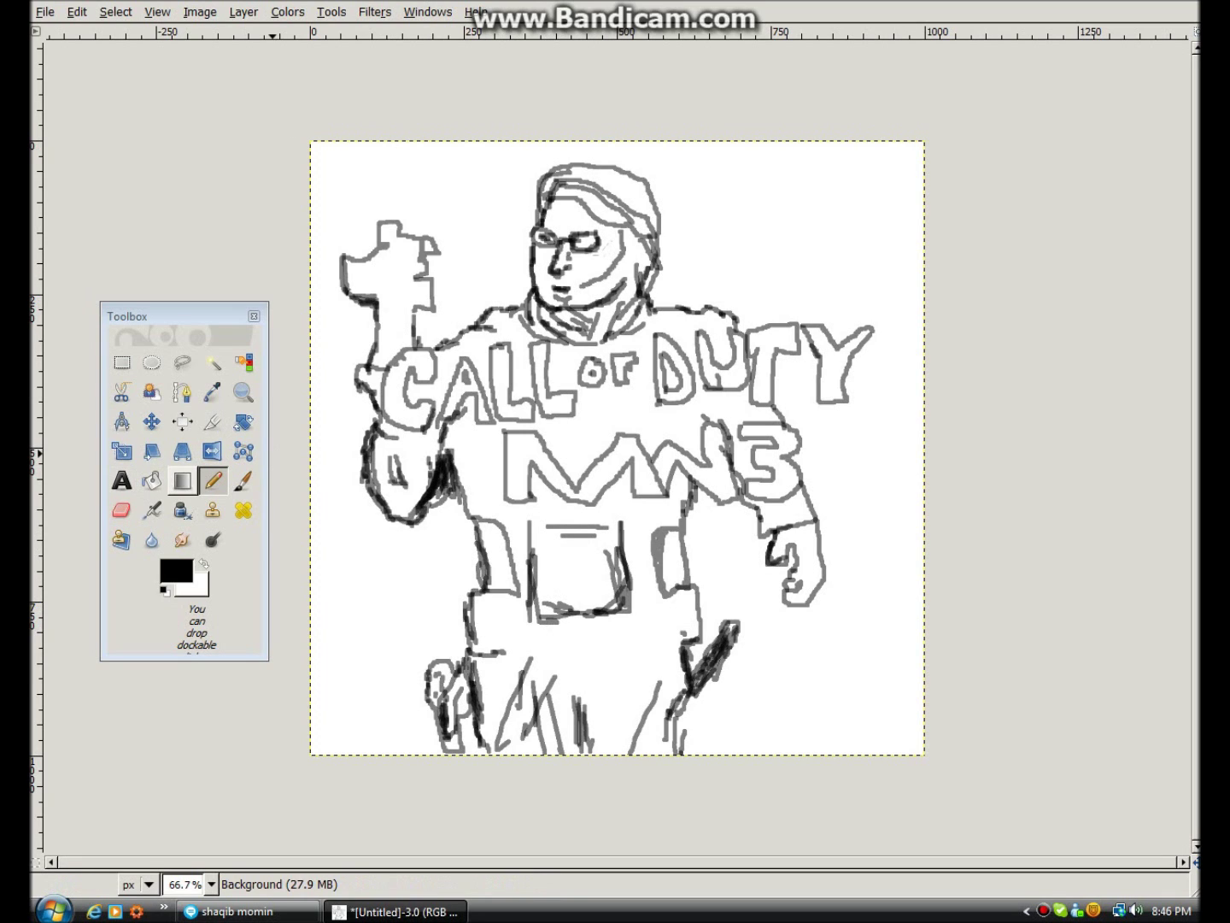
click(152, 480)
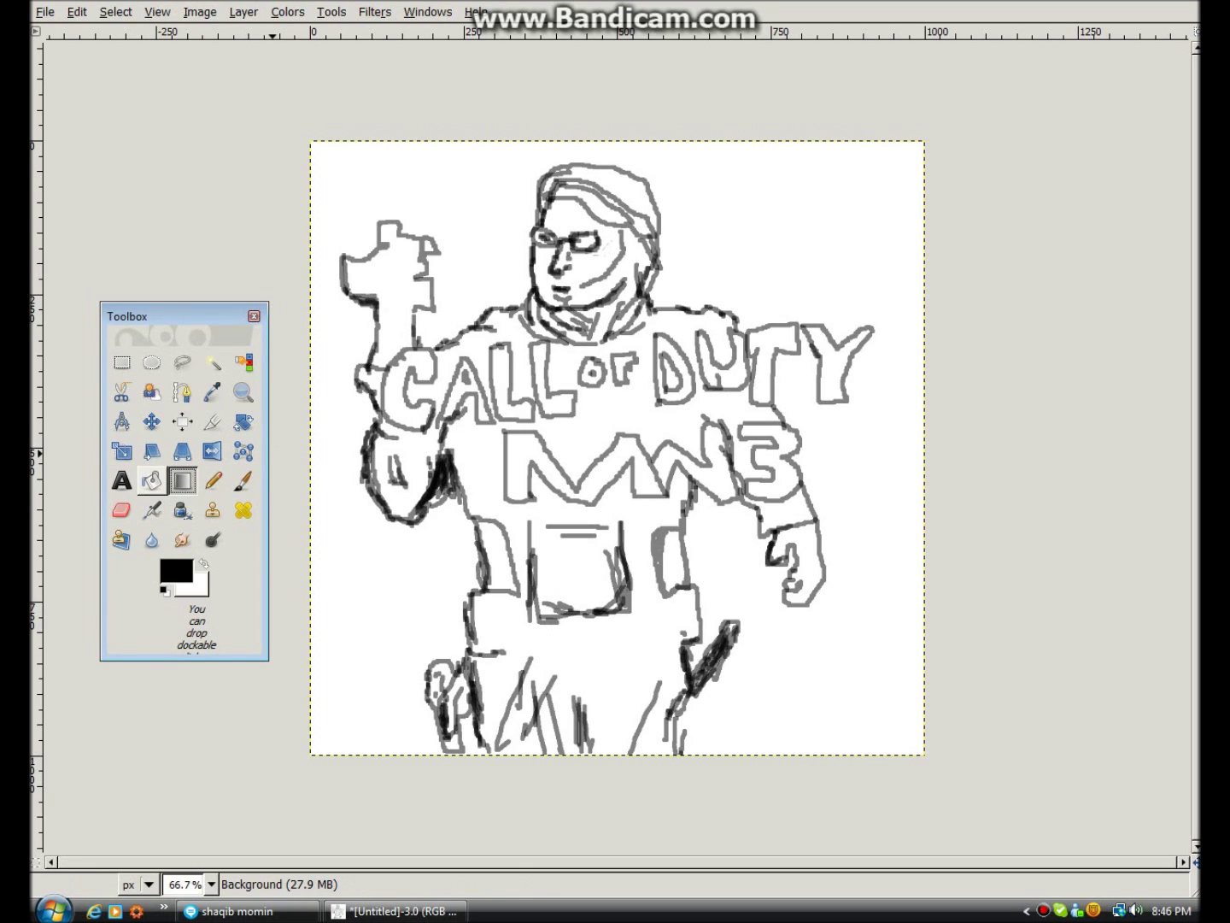
Step: Check the black foreground and Bucket Fill options, closing both windows unchanged
click(176, 569)
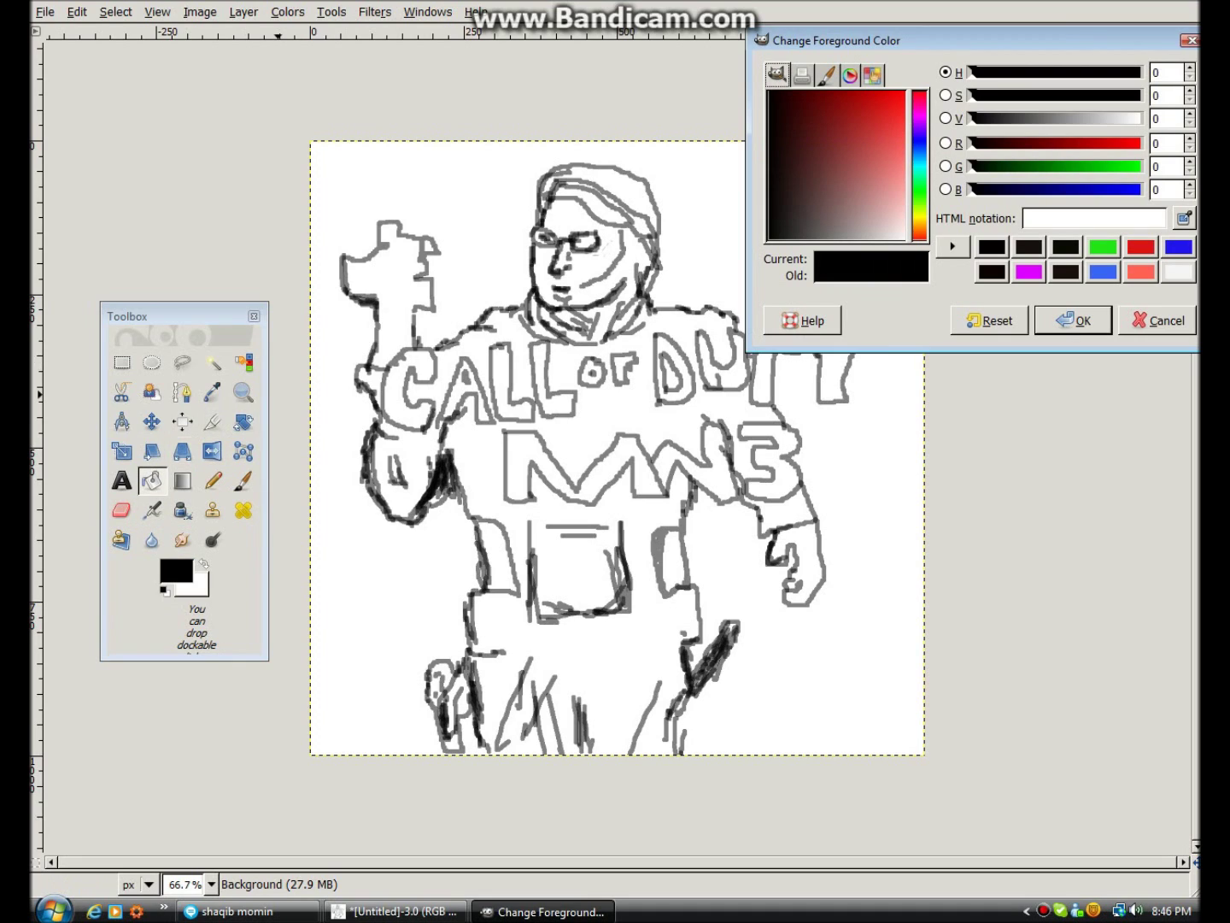
double_click(152, 480)
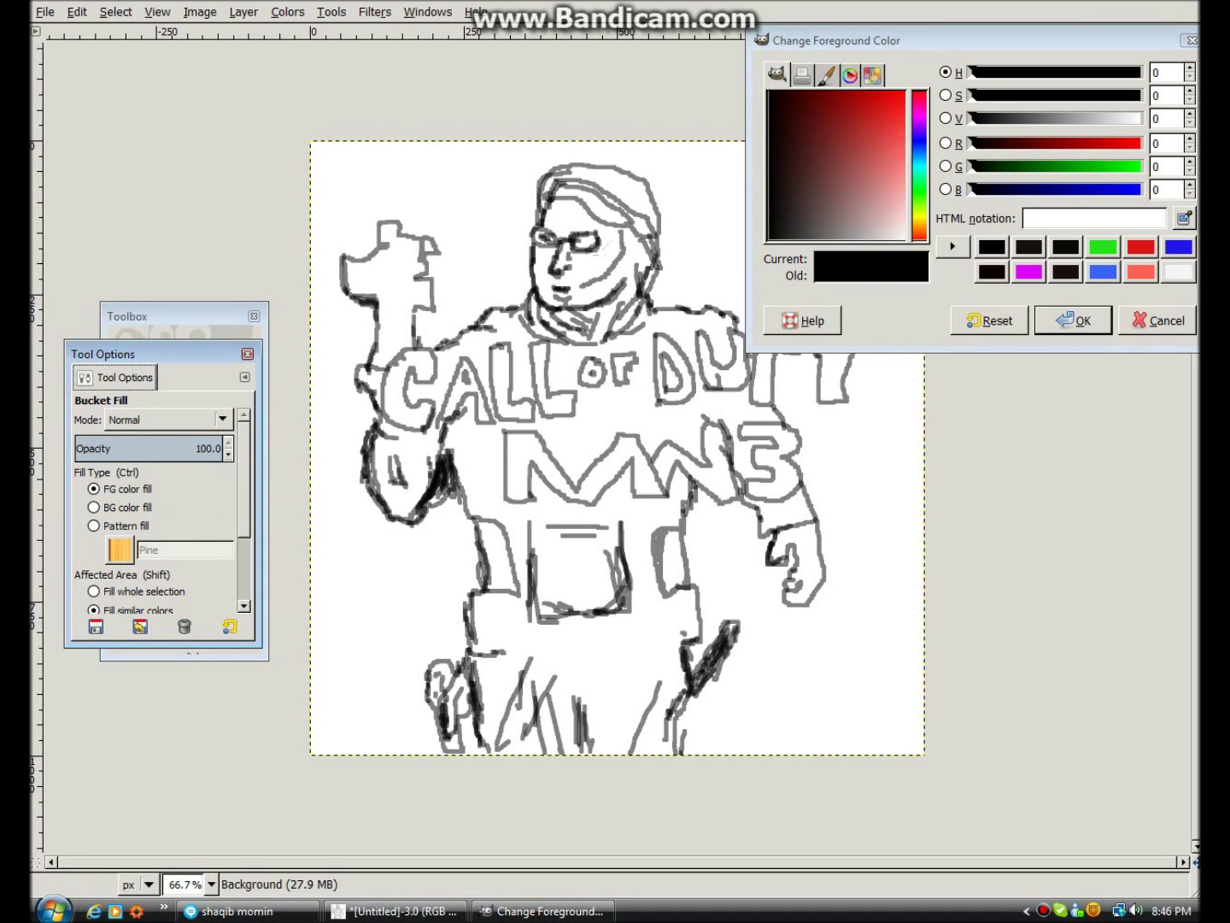
click(1192, 41)
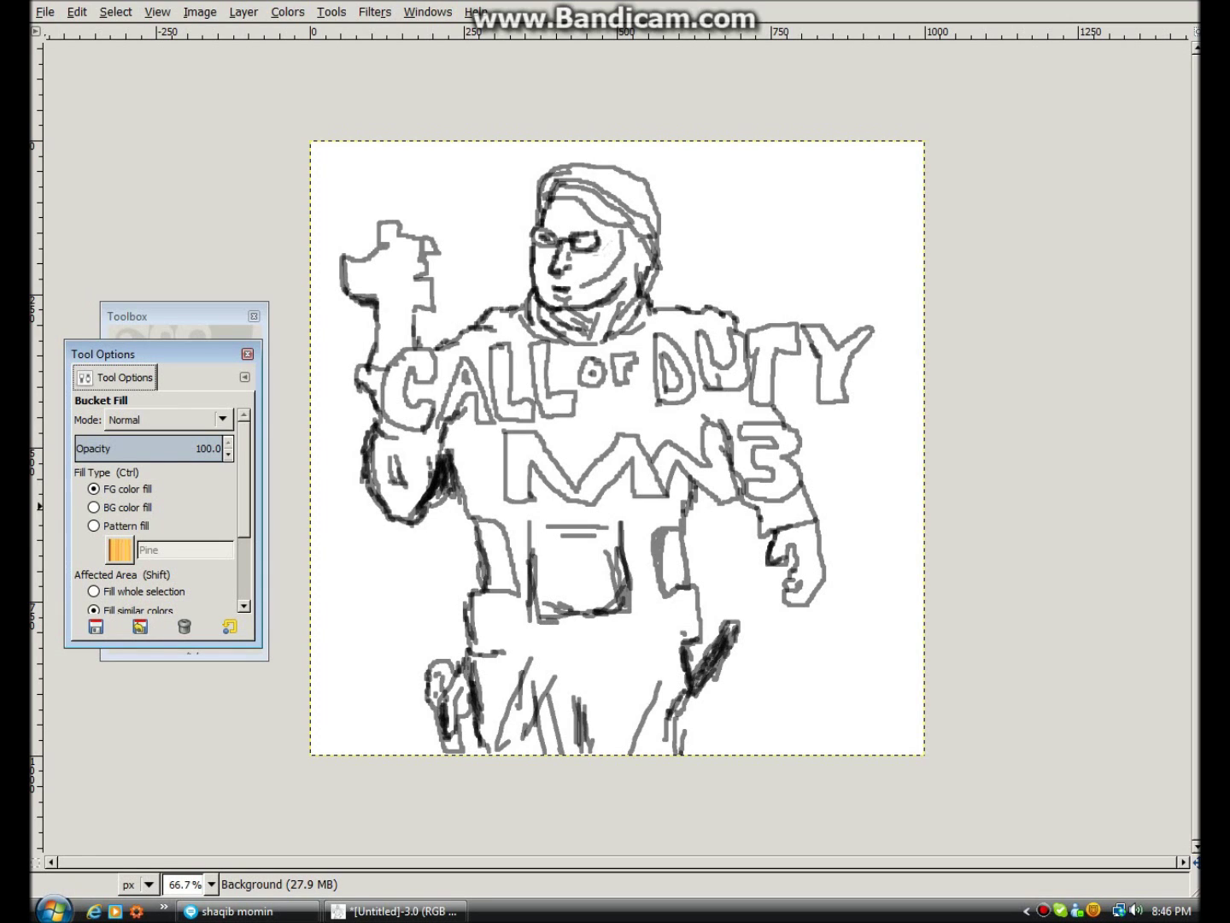
click(248, 353)
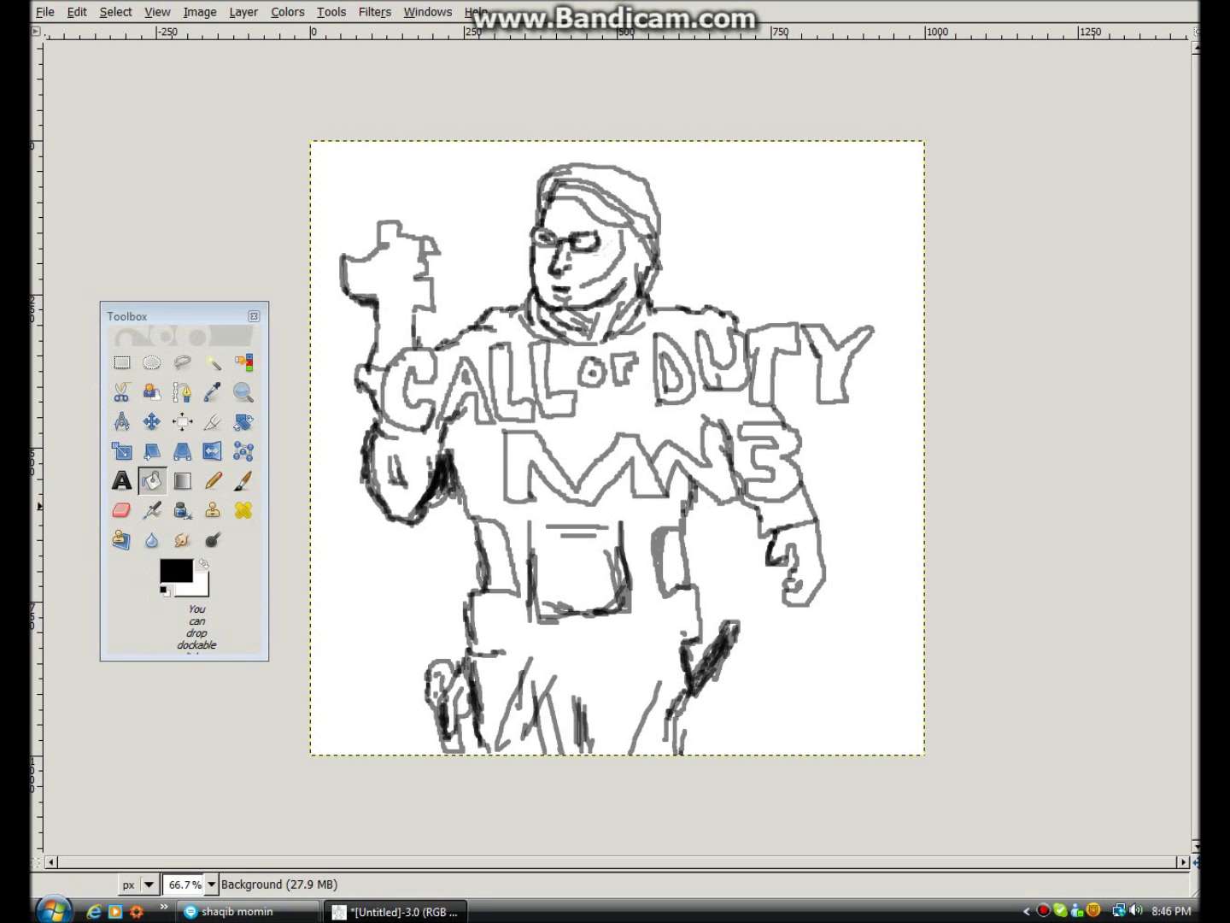
click(175, 570)
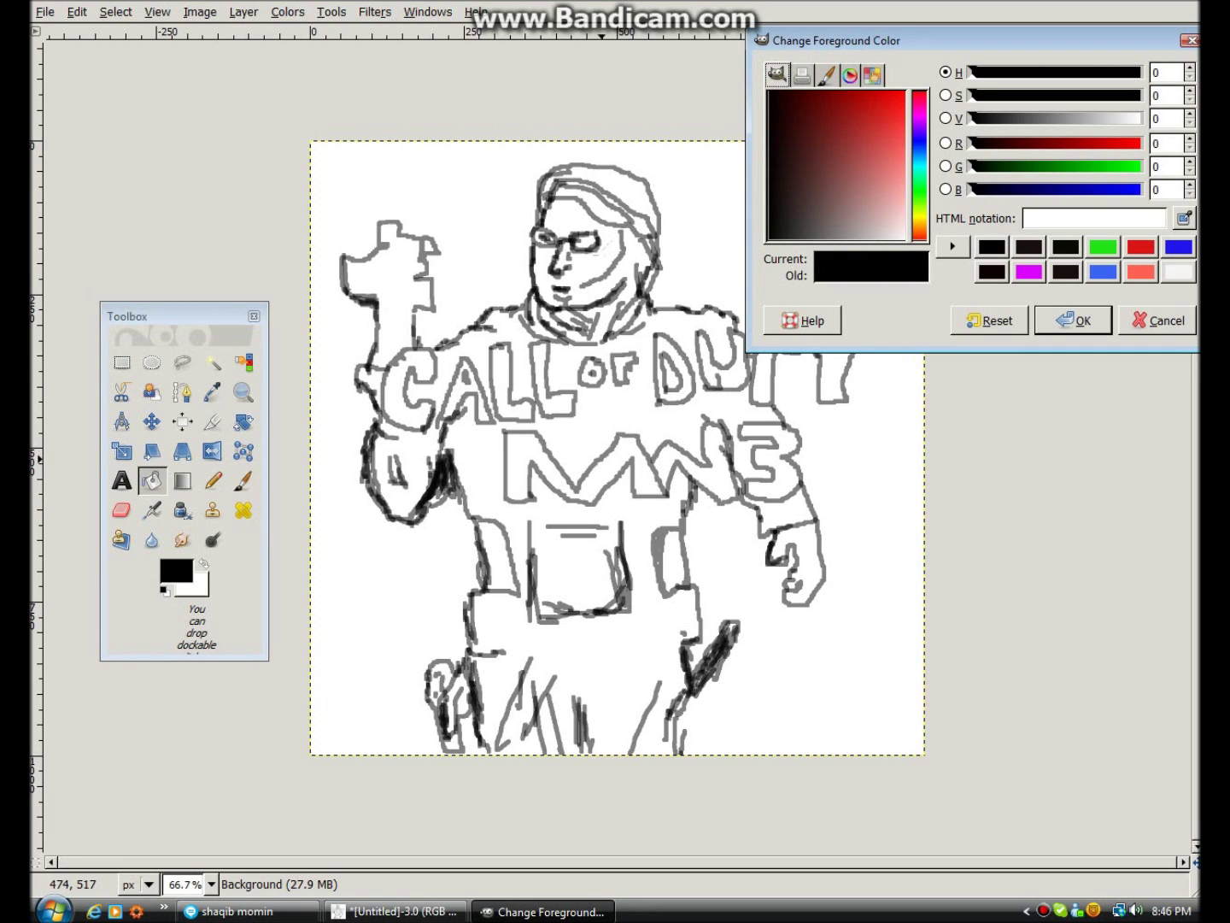
Step: Set the foreground colour to bright green 07f44f
click(918, 183)
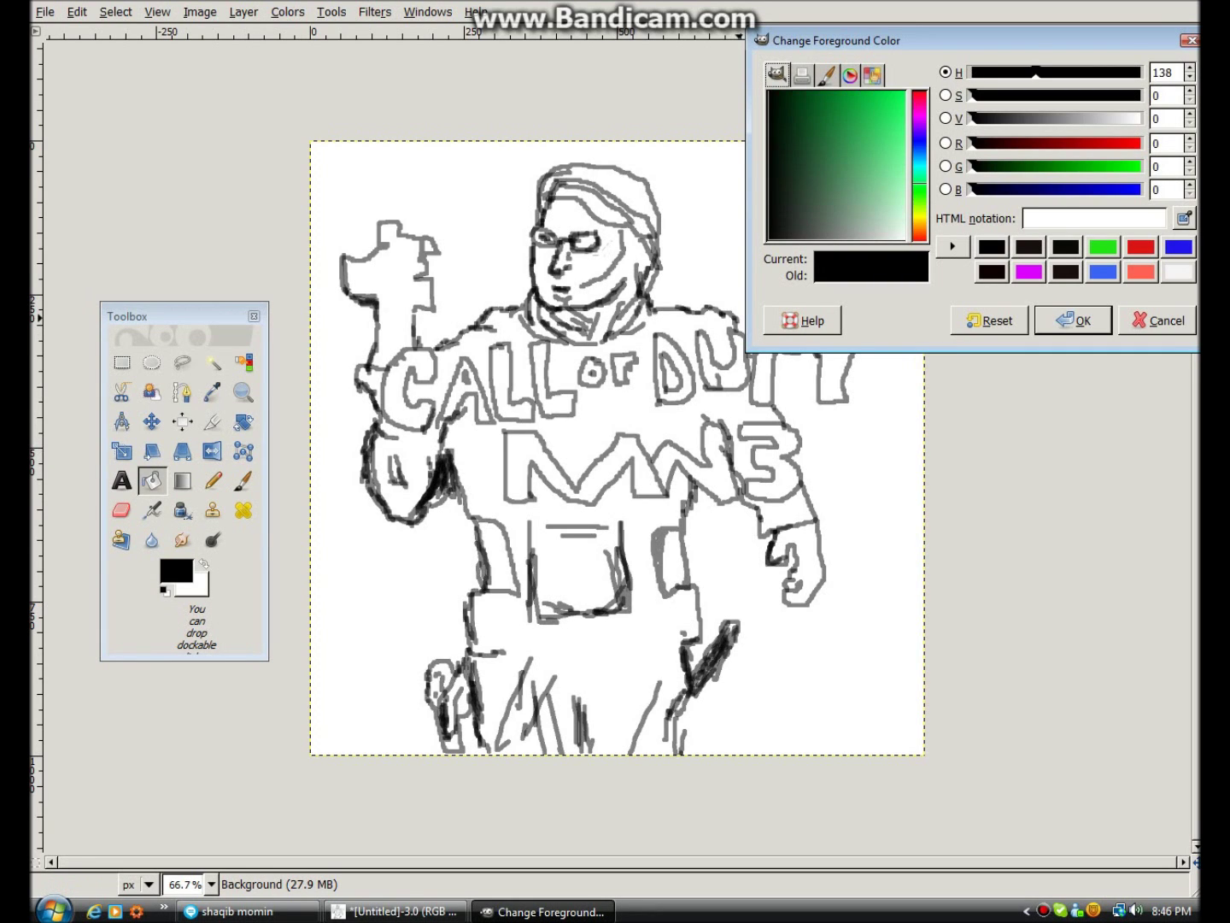
drag(899, 101, 902, 95)
click(1072, 321)
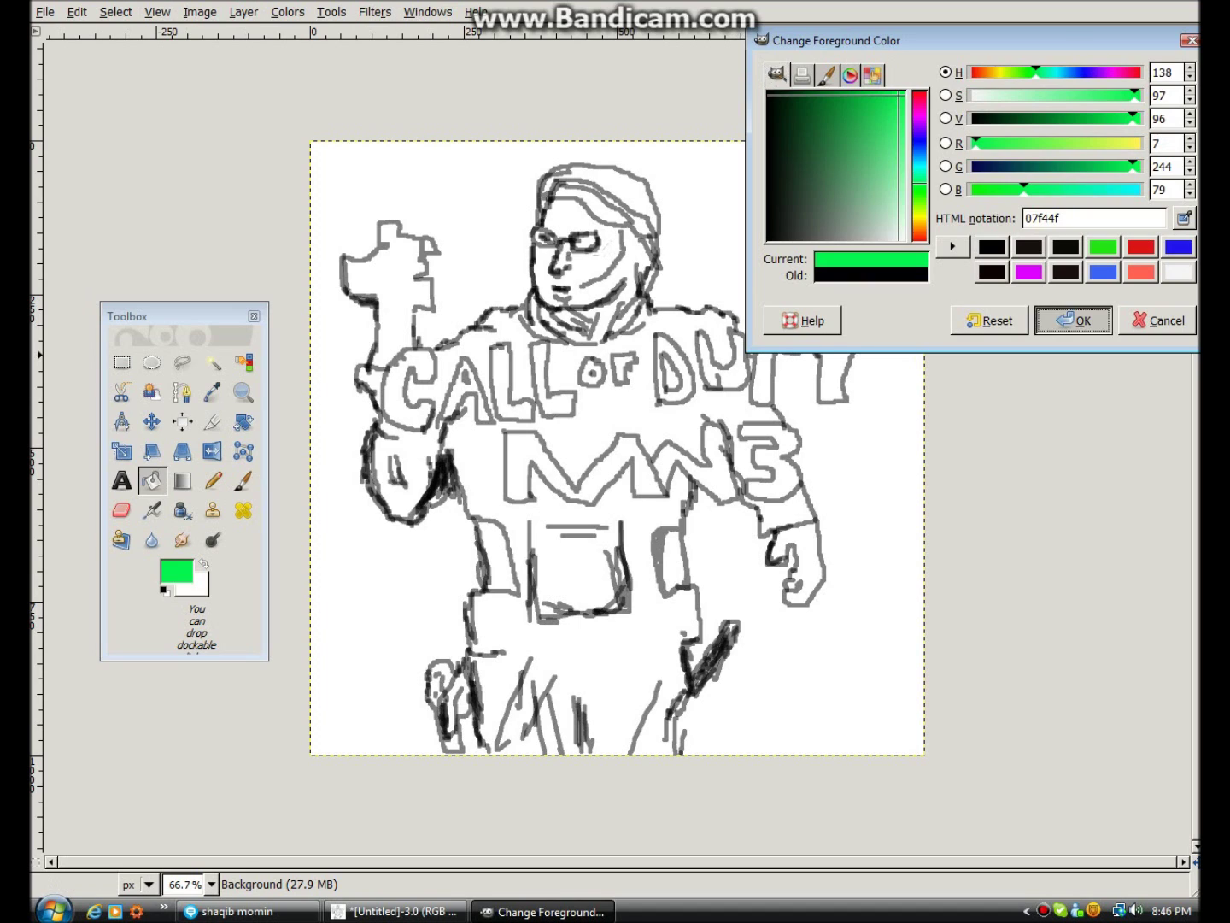
Step: Bucket-fill the M, W and 3 of the MW3 lettering green
right_click(519, 445)
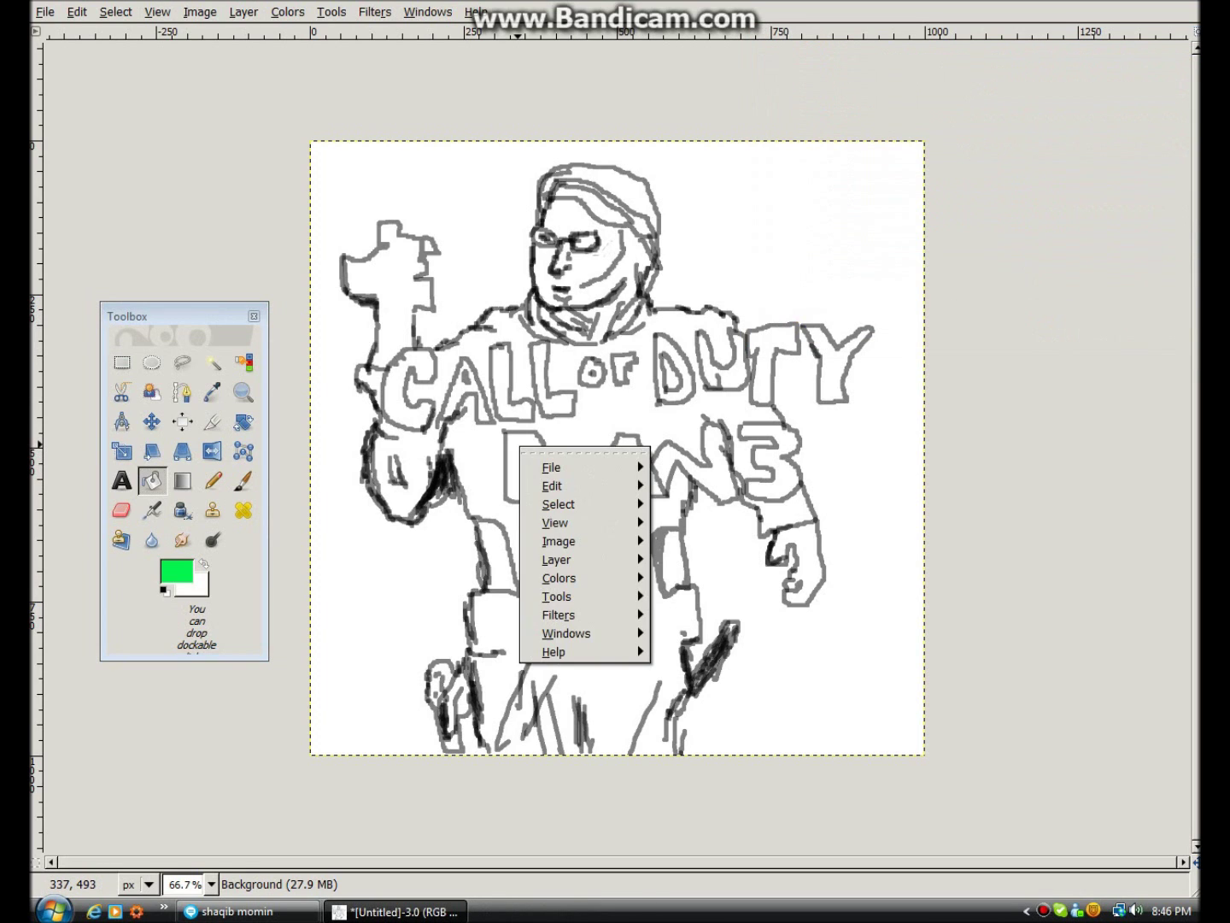
click(519, 444)
click(528, 444)
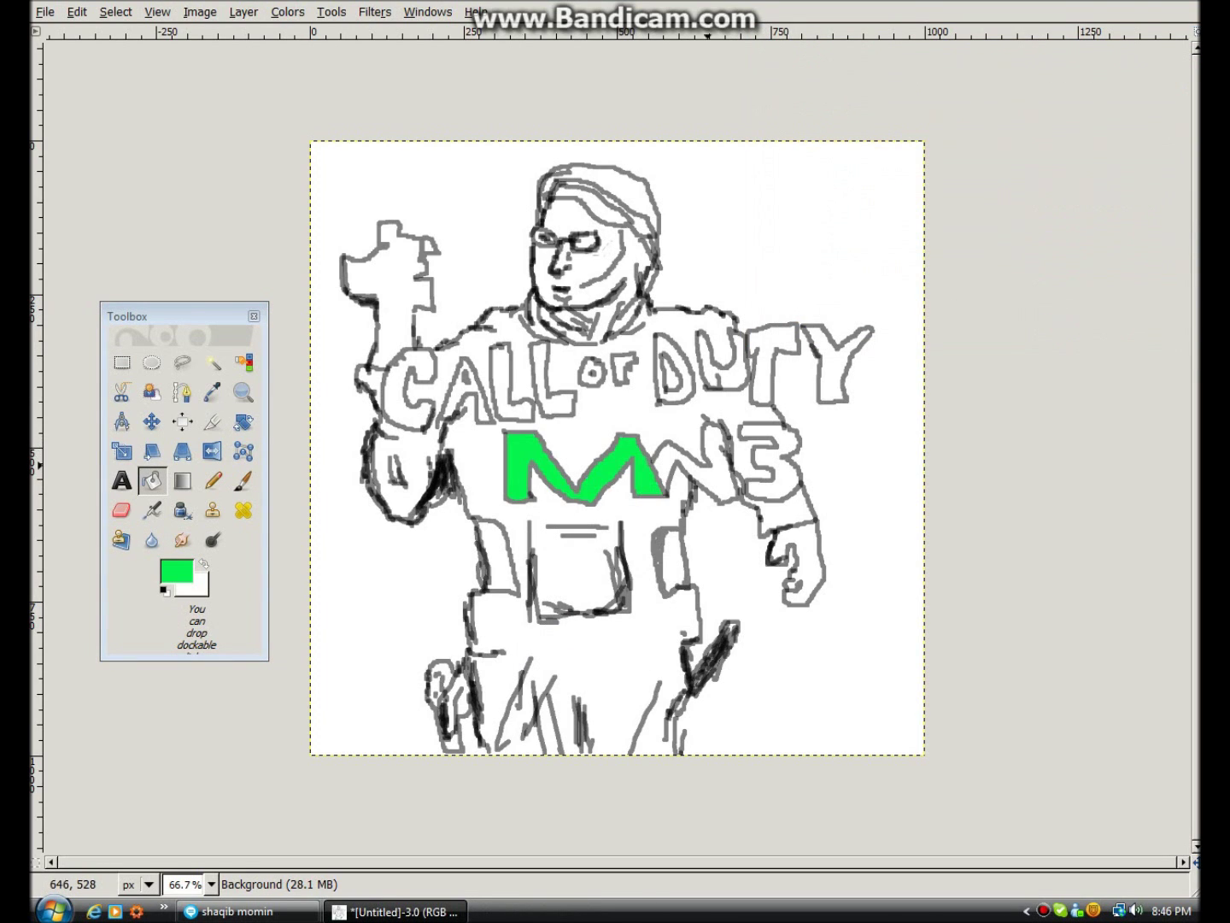
click(679, 463)
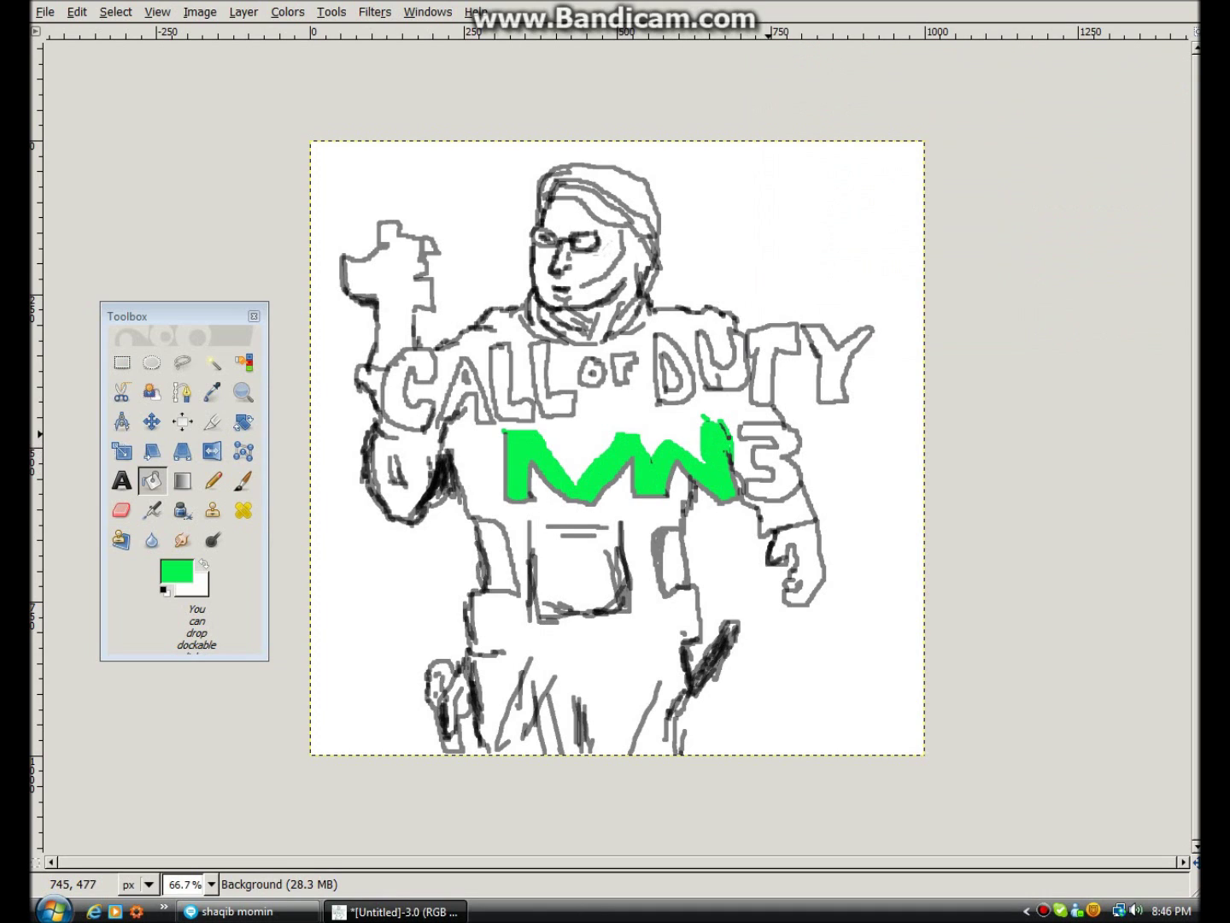
click(776, 428)
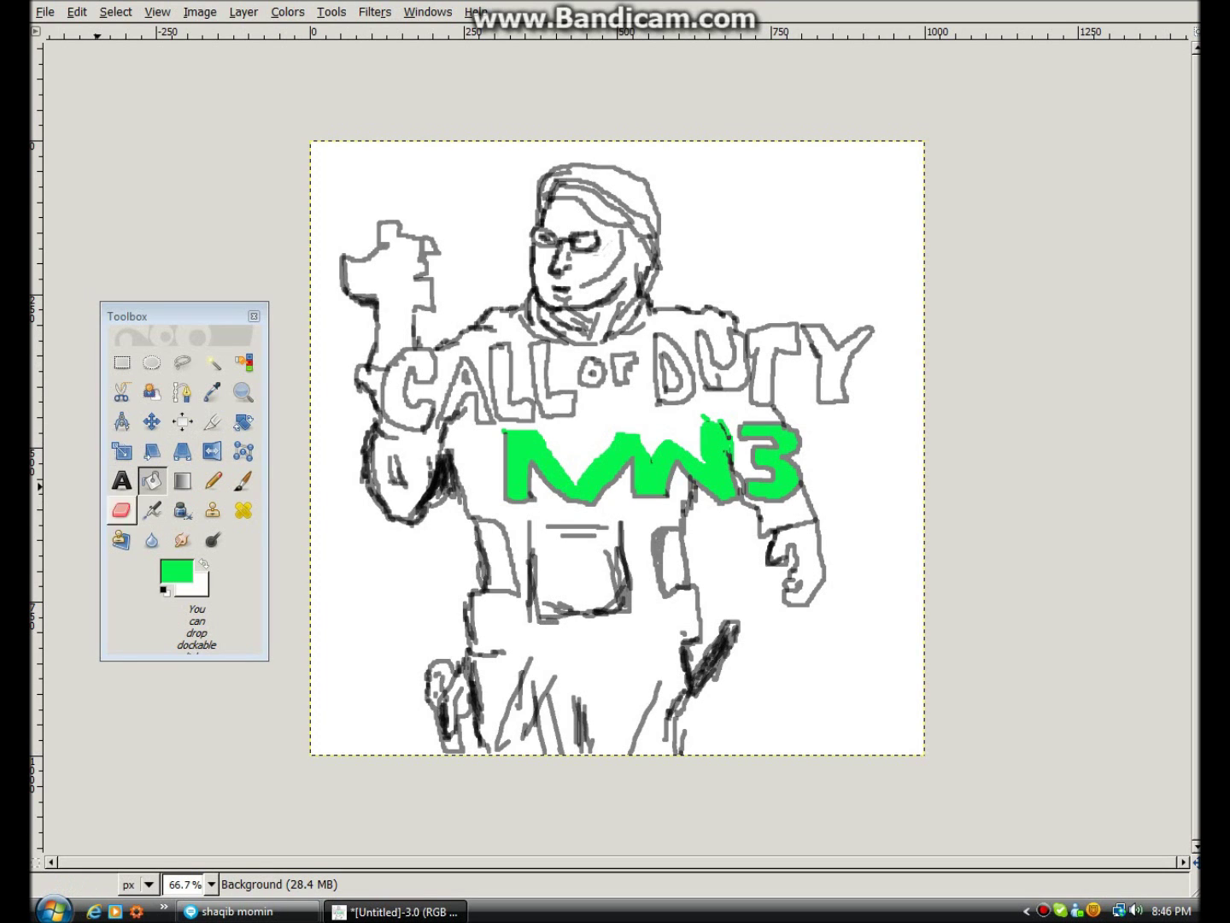
click(176, 570)
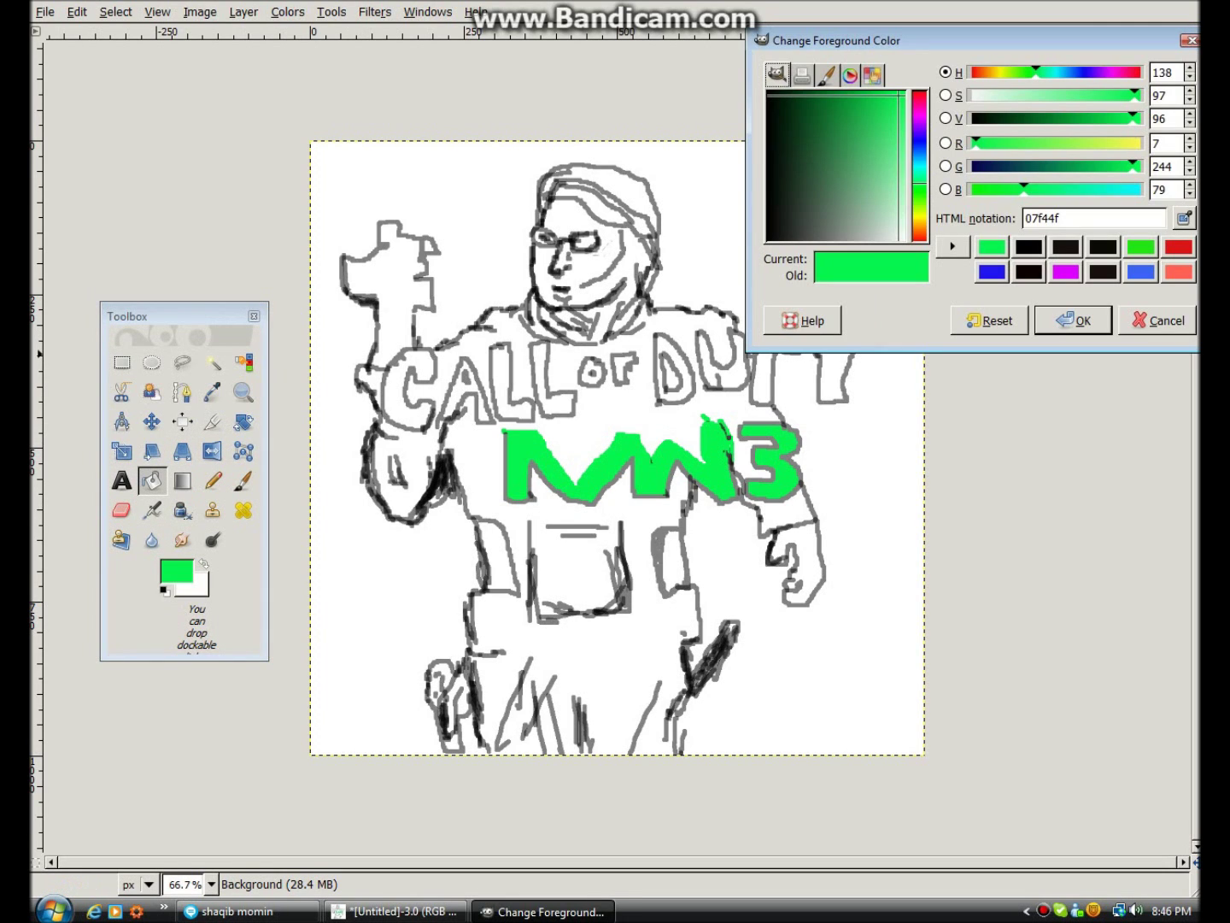
Step: Set a near-black foreground and fill the white background with it
mouse_move(782, 120)
mouse_down()
mouse_move(809, 128)
mouse_move(812, 207)
mouse_move(778, 214)
mouse_up()
click(1069, 319)
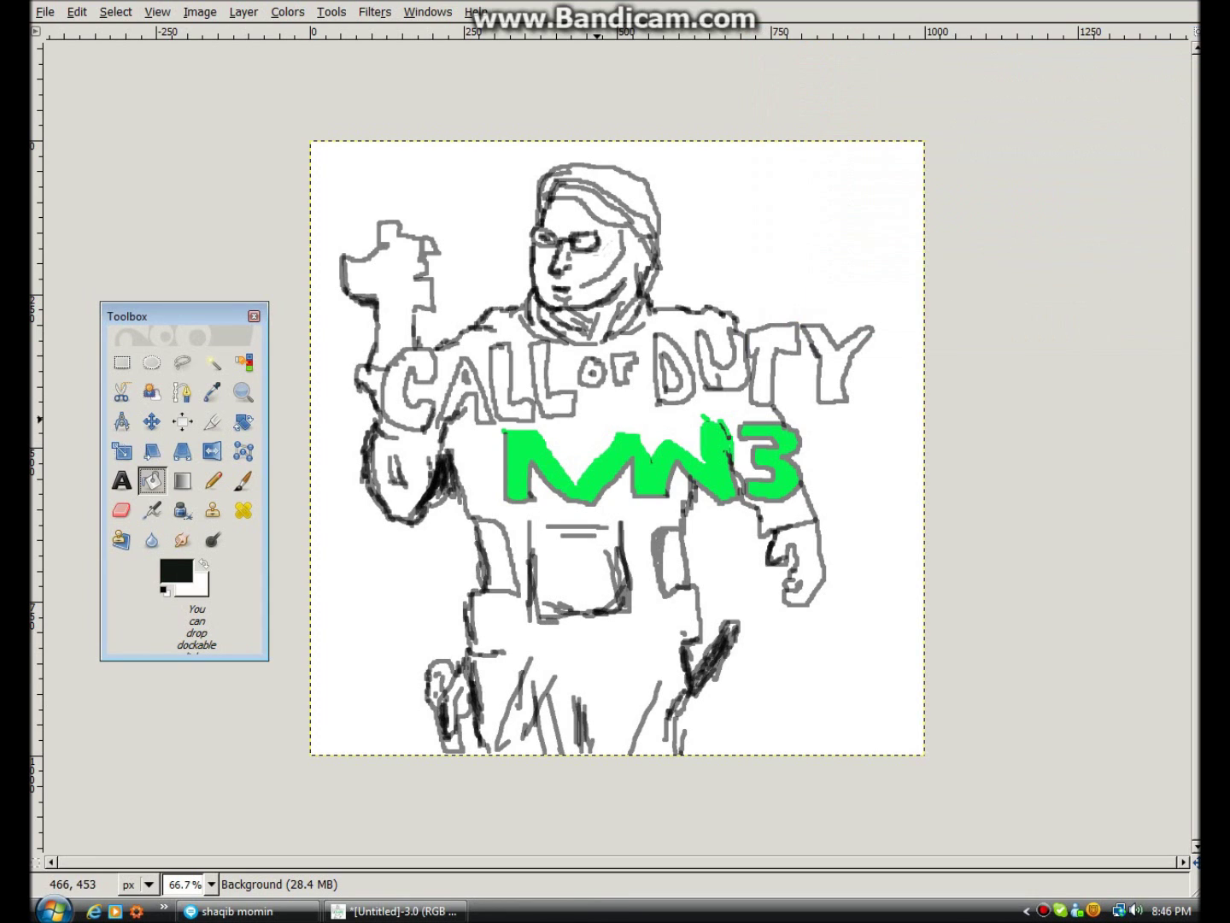
click(615, 707)
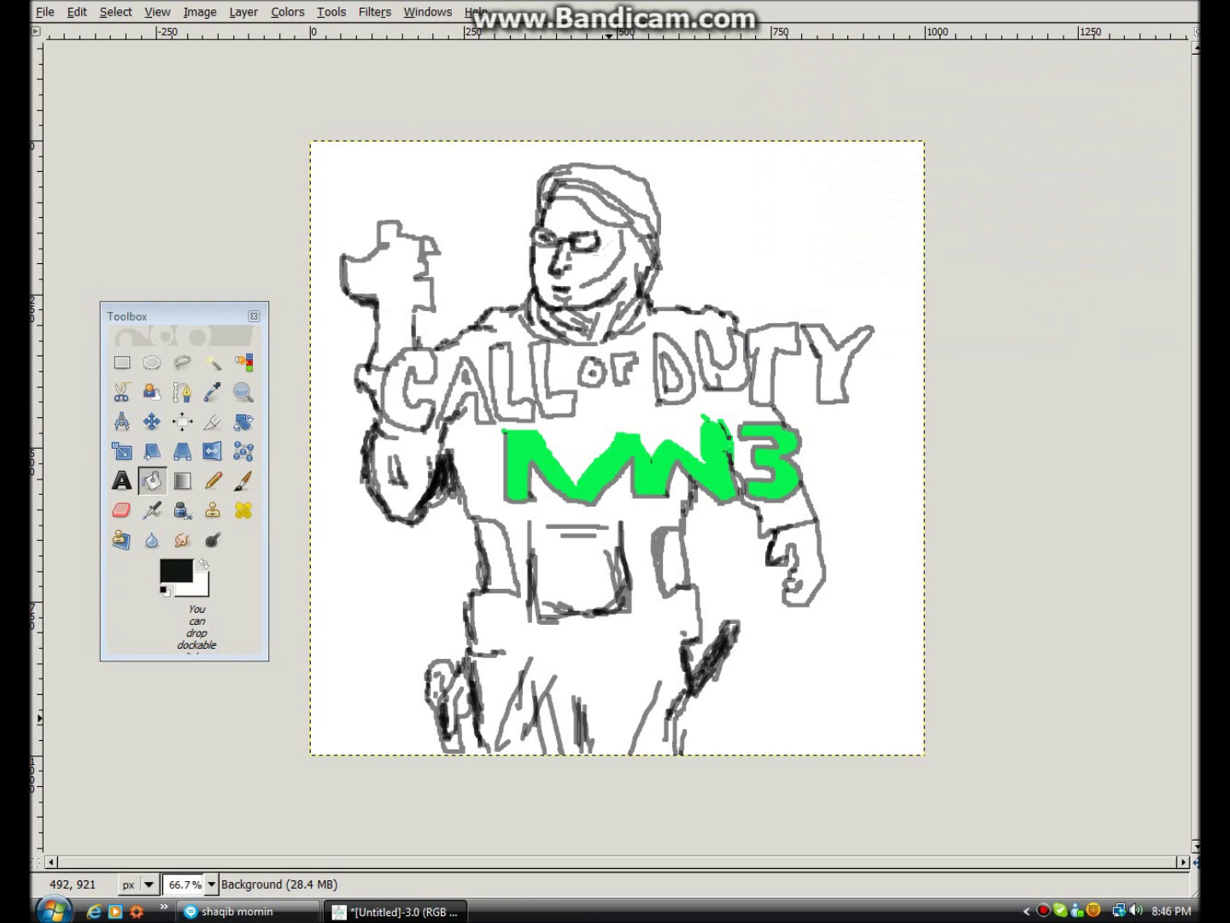
click(563, 613)
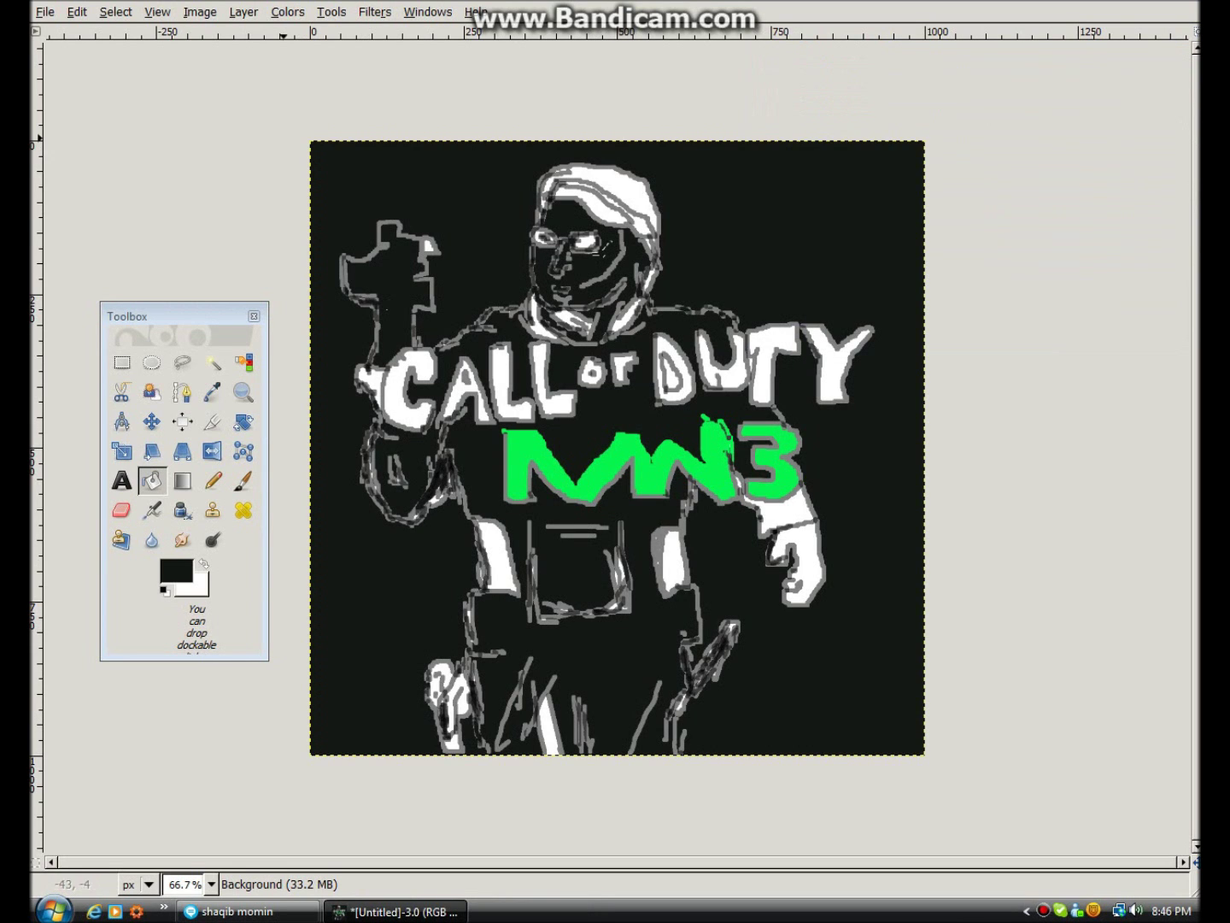
Step: Undo the dark background fill via the Edit menu
key(alt+e)
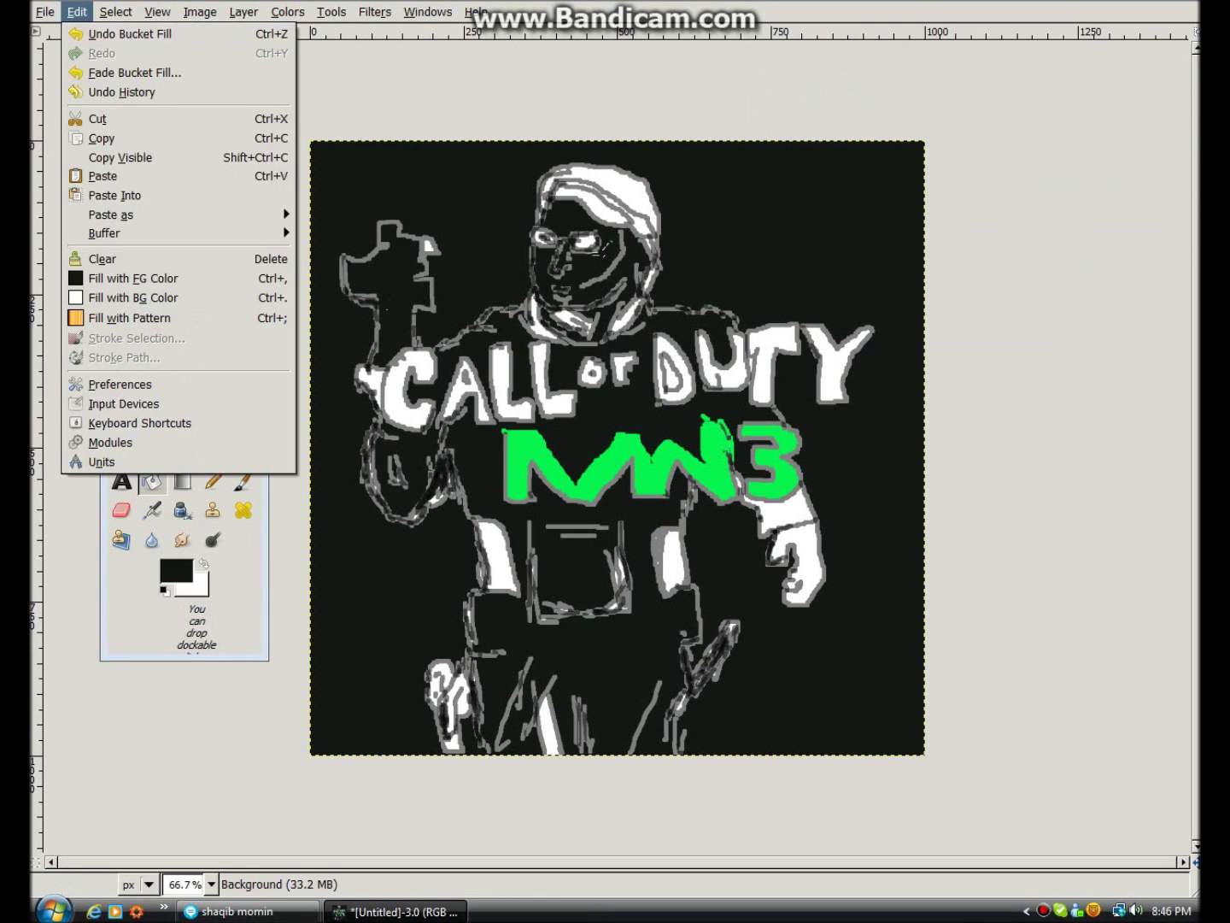
key(Escape)
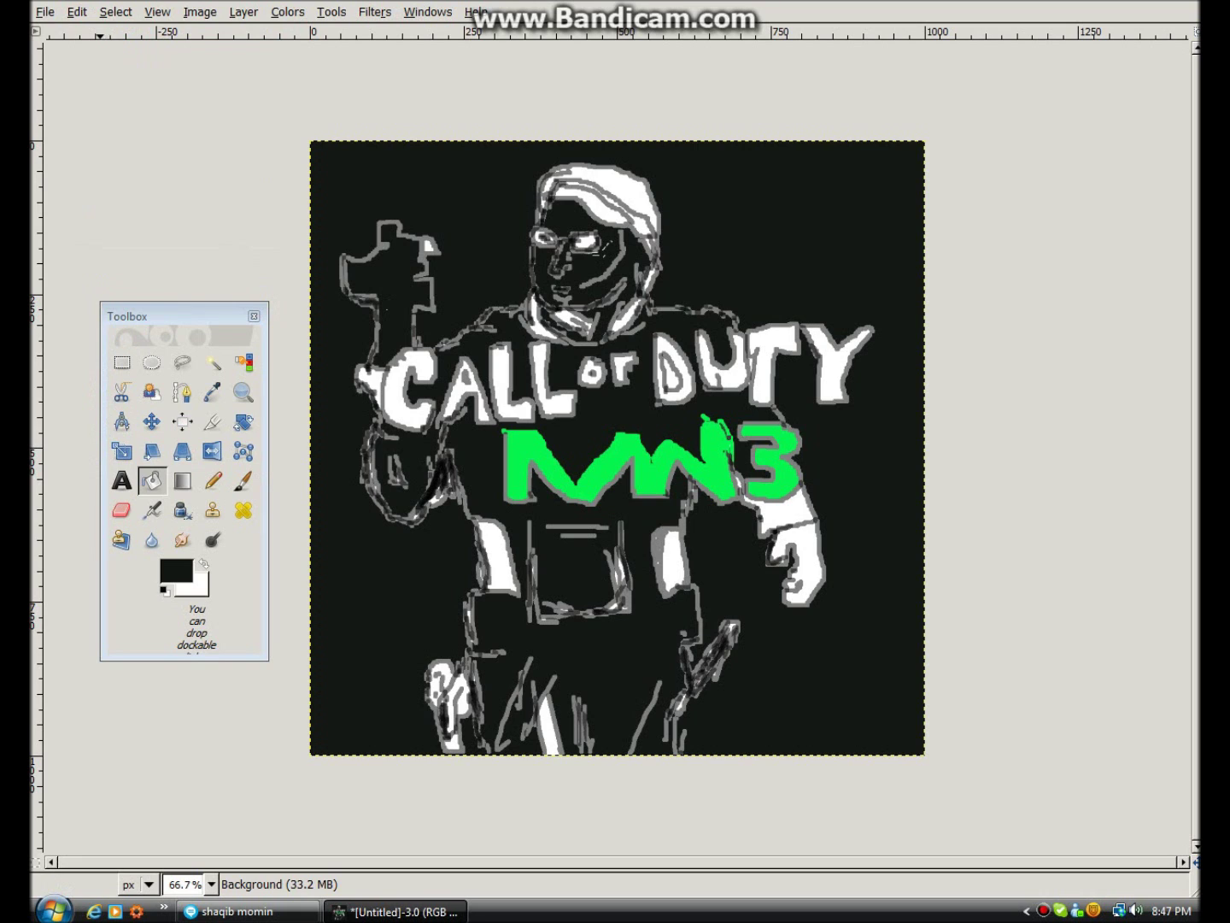
key(alt+e)
key(Return)
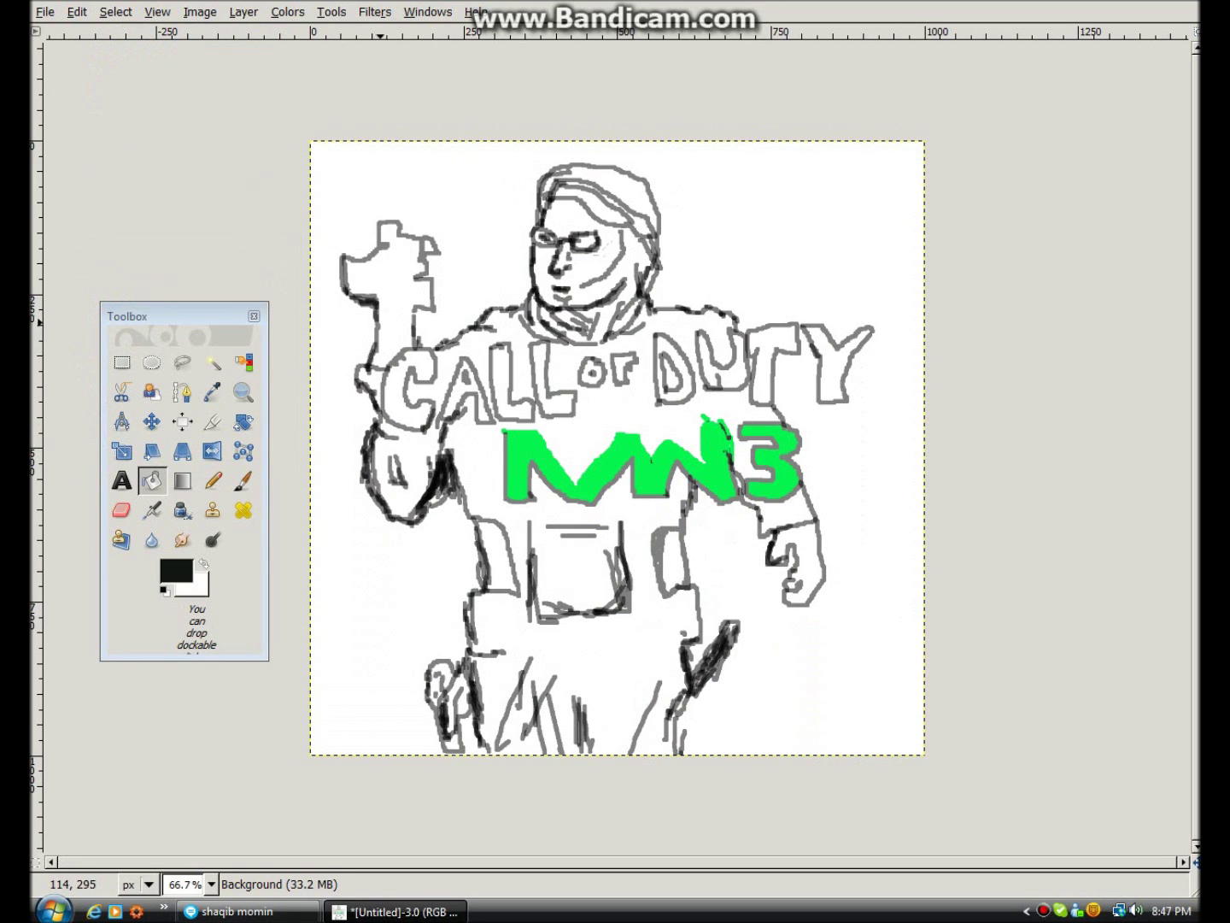
click(213, 481)
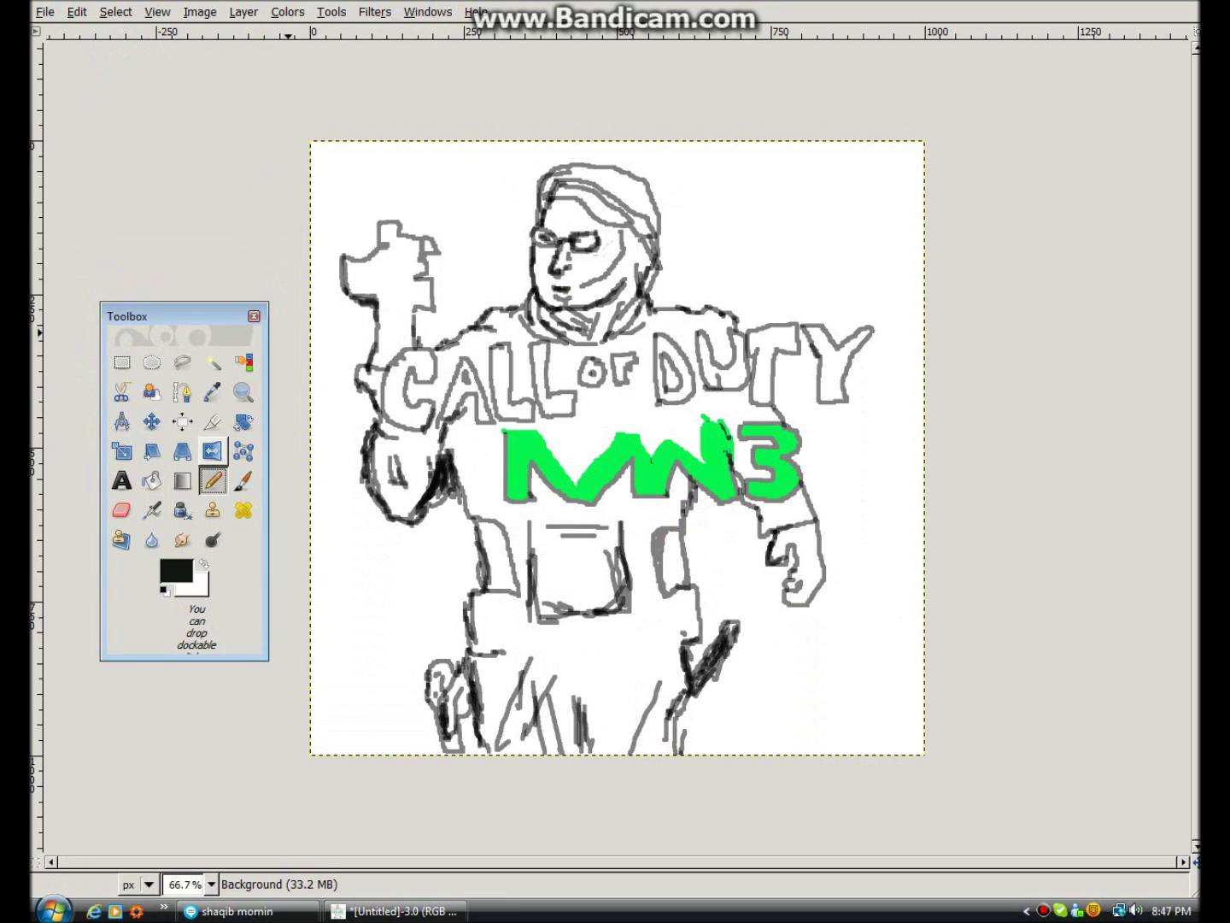
Step: Add a rifle stroke at the raised hand, then bucket-fill beside the figure with 141715
mouse_move(382, 228)
mouse_down()
mouse_move(358, 225)
mouse_move(354, 201)
mouse_move(383, 143)
mouse_move(418, 188)
mouse_move(420, 237)
mouse_up()
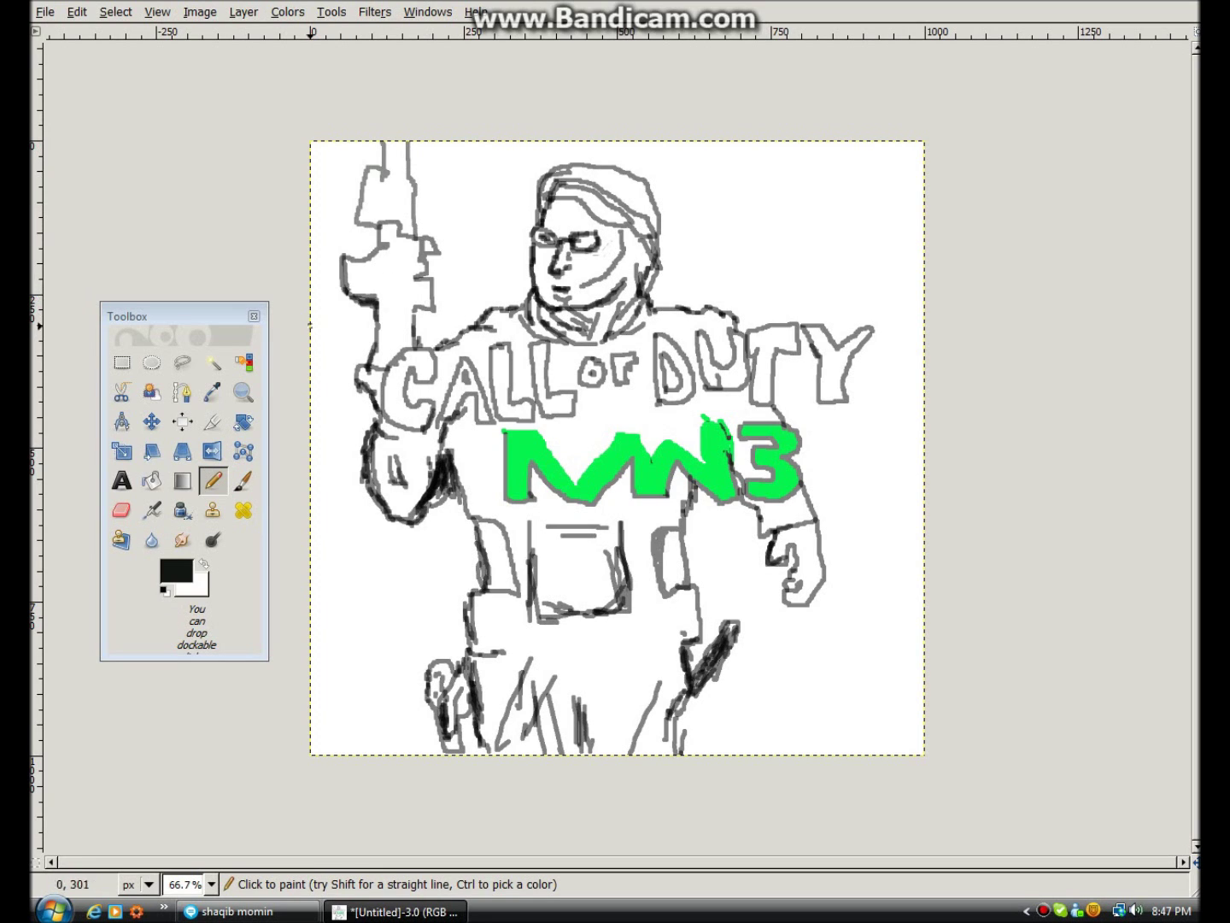
click(152, 480)
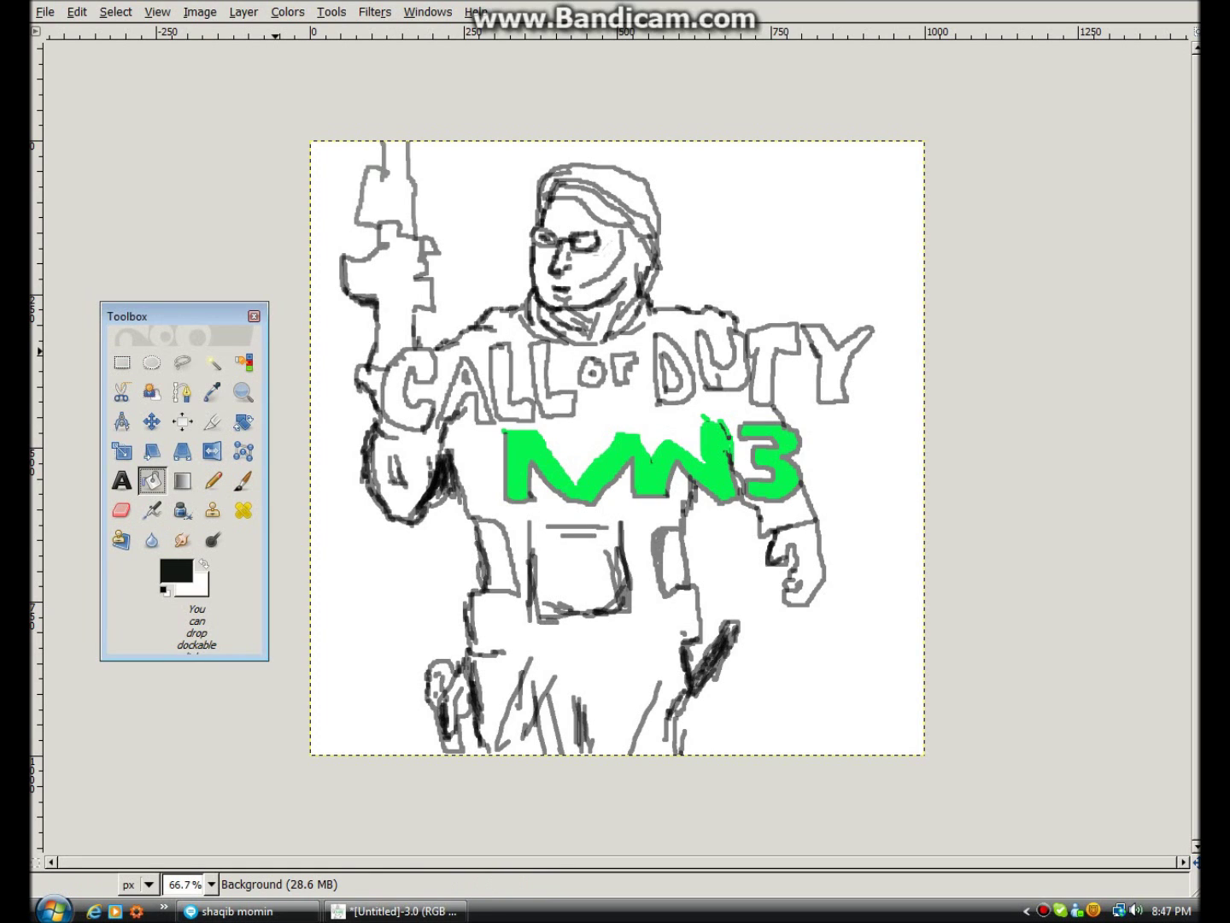
click(176, 570)
click(391, 250)
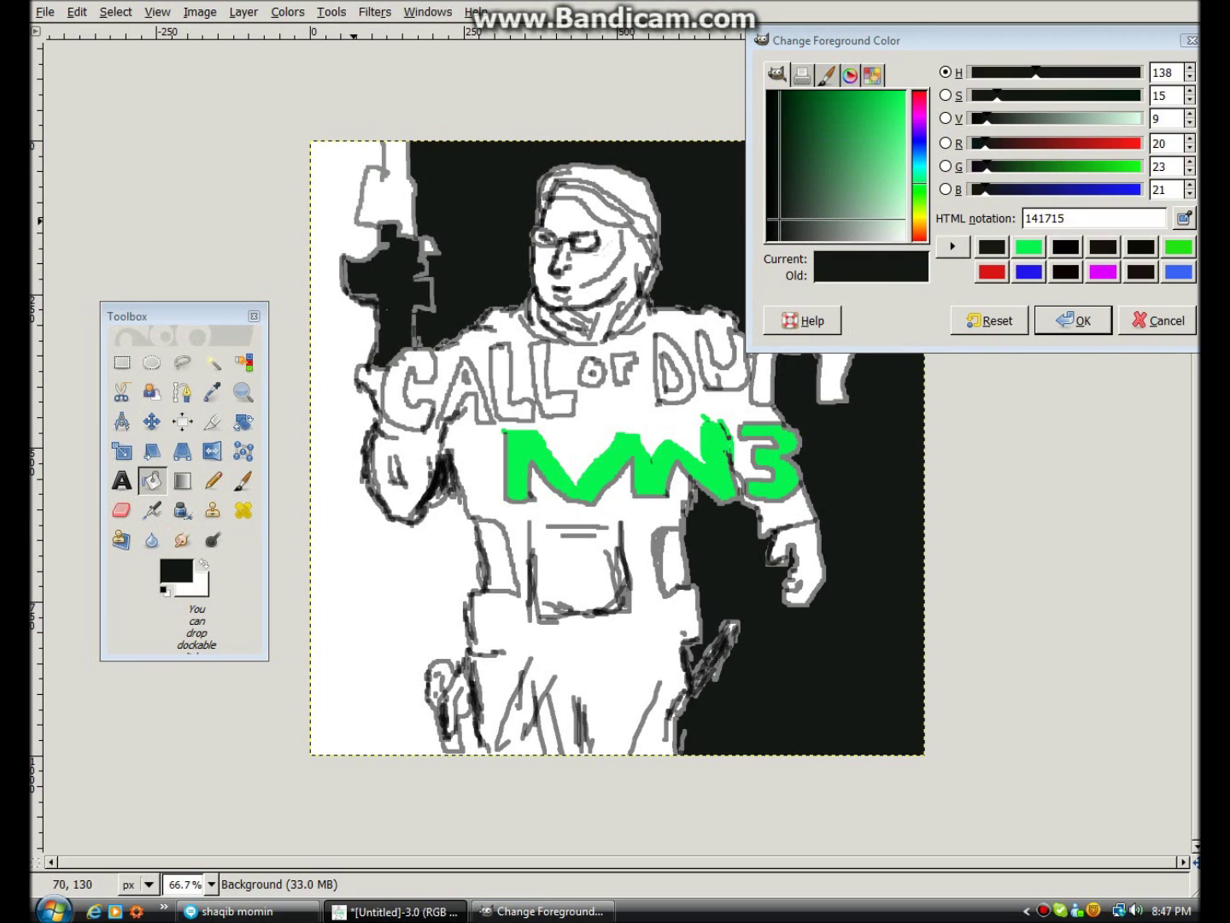
Step: Undo the dark fill with Edit > Undo and close the foreground colour dialog
click(76, 12)
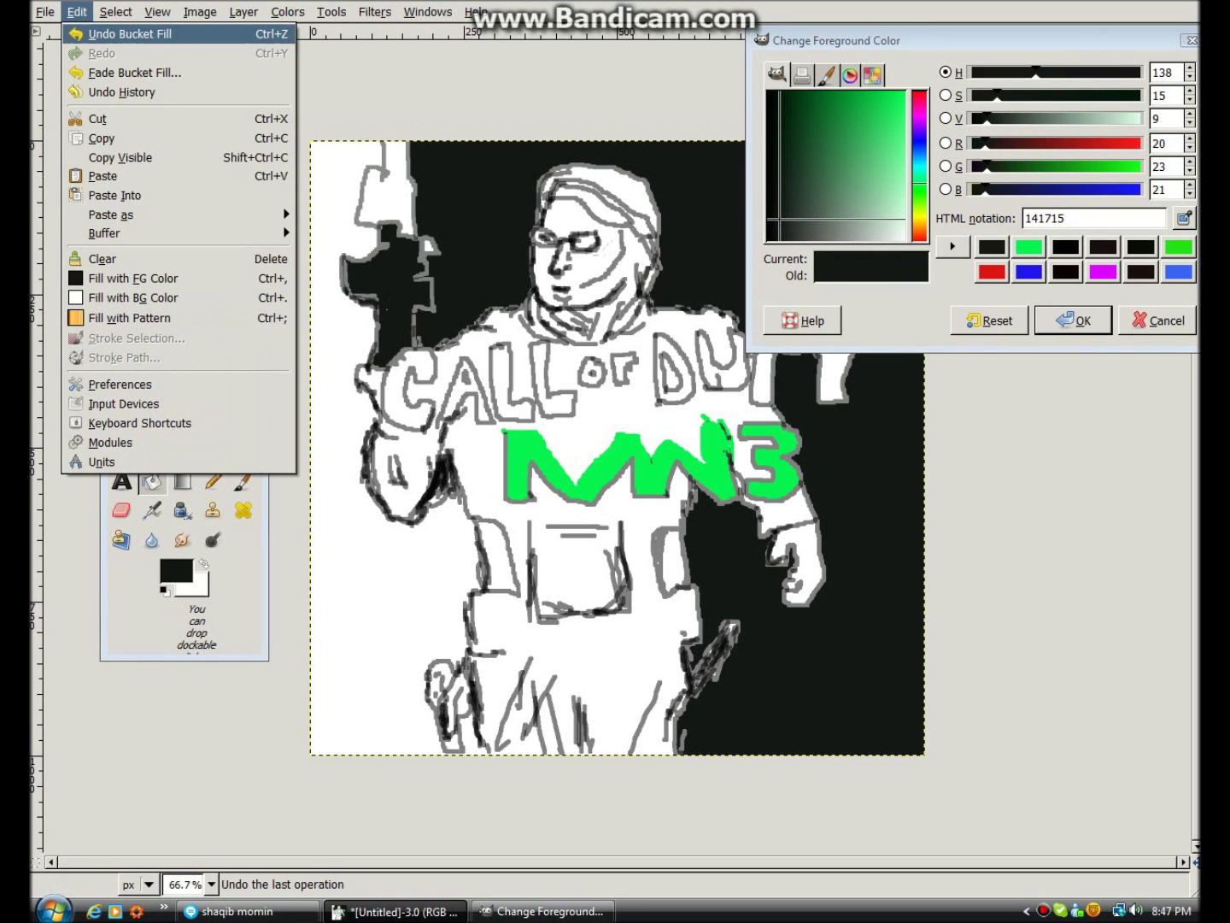
click(172, 34)
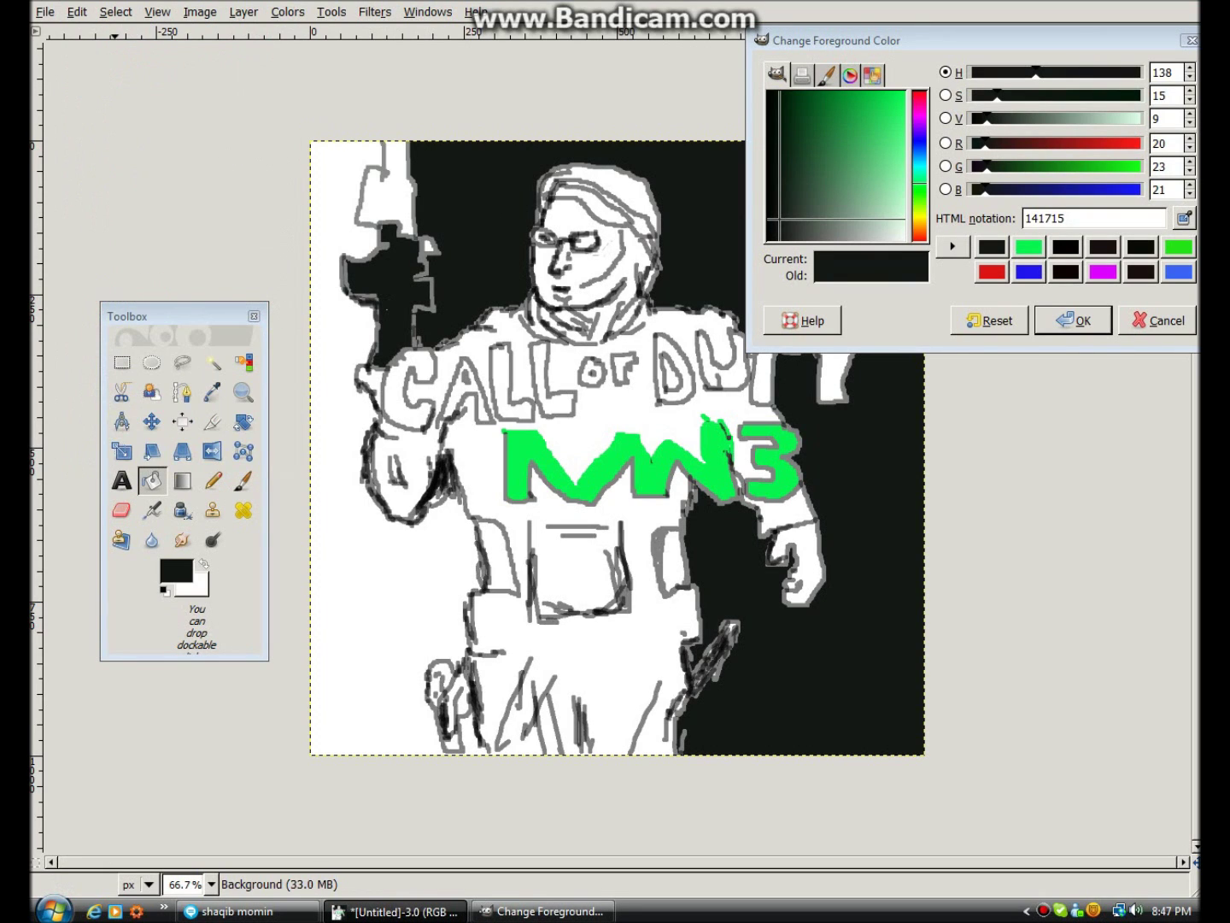
click(77, 11)
click(128, 28)
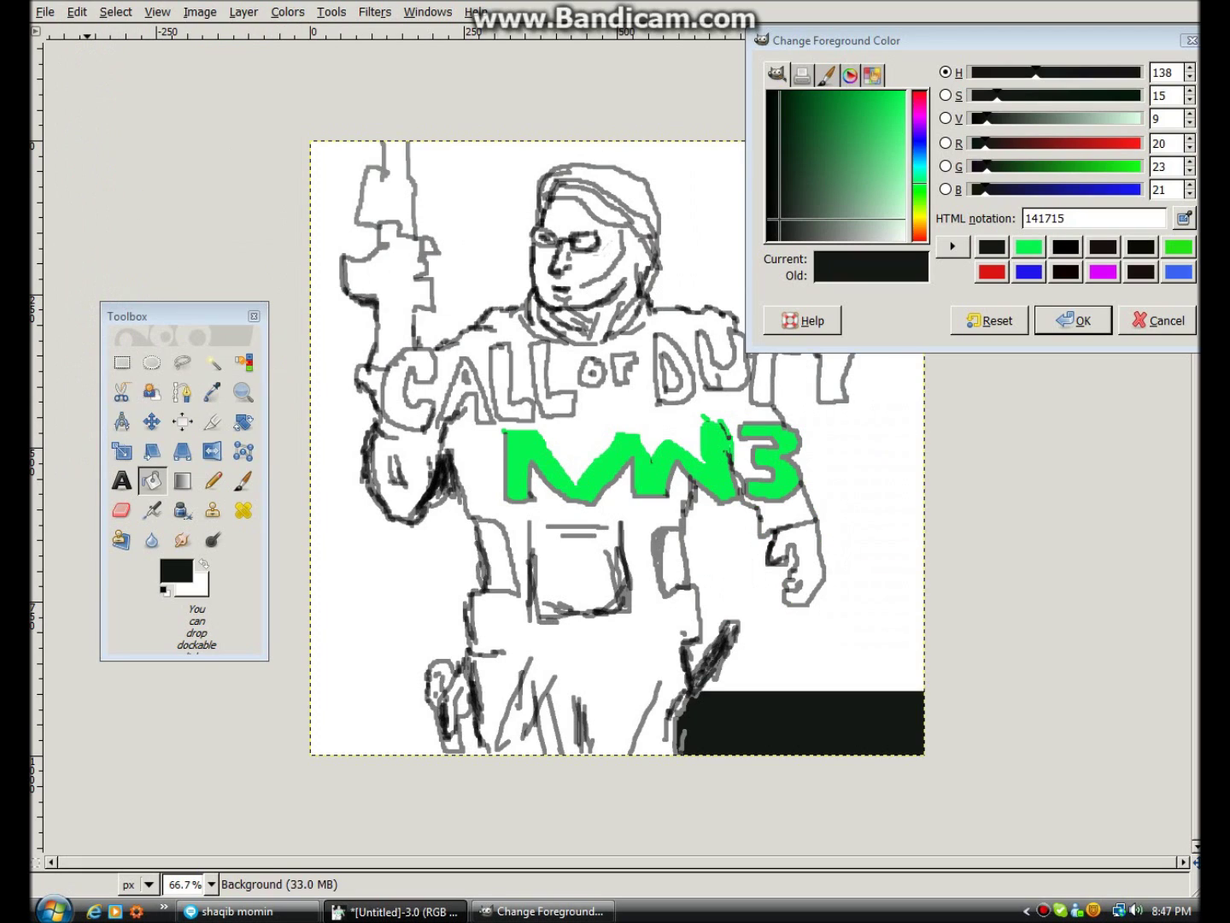
click(1192, 40)
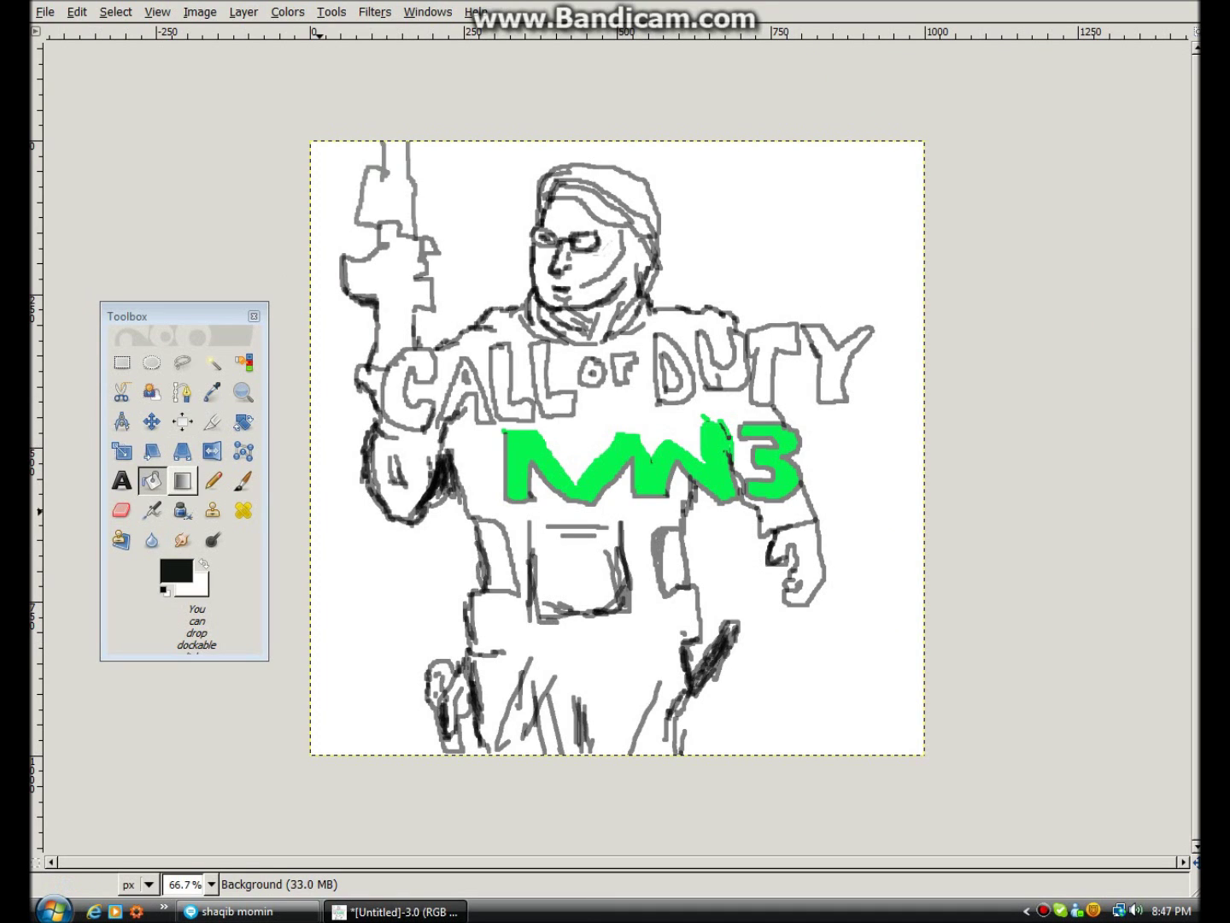
click(213, 481)
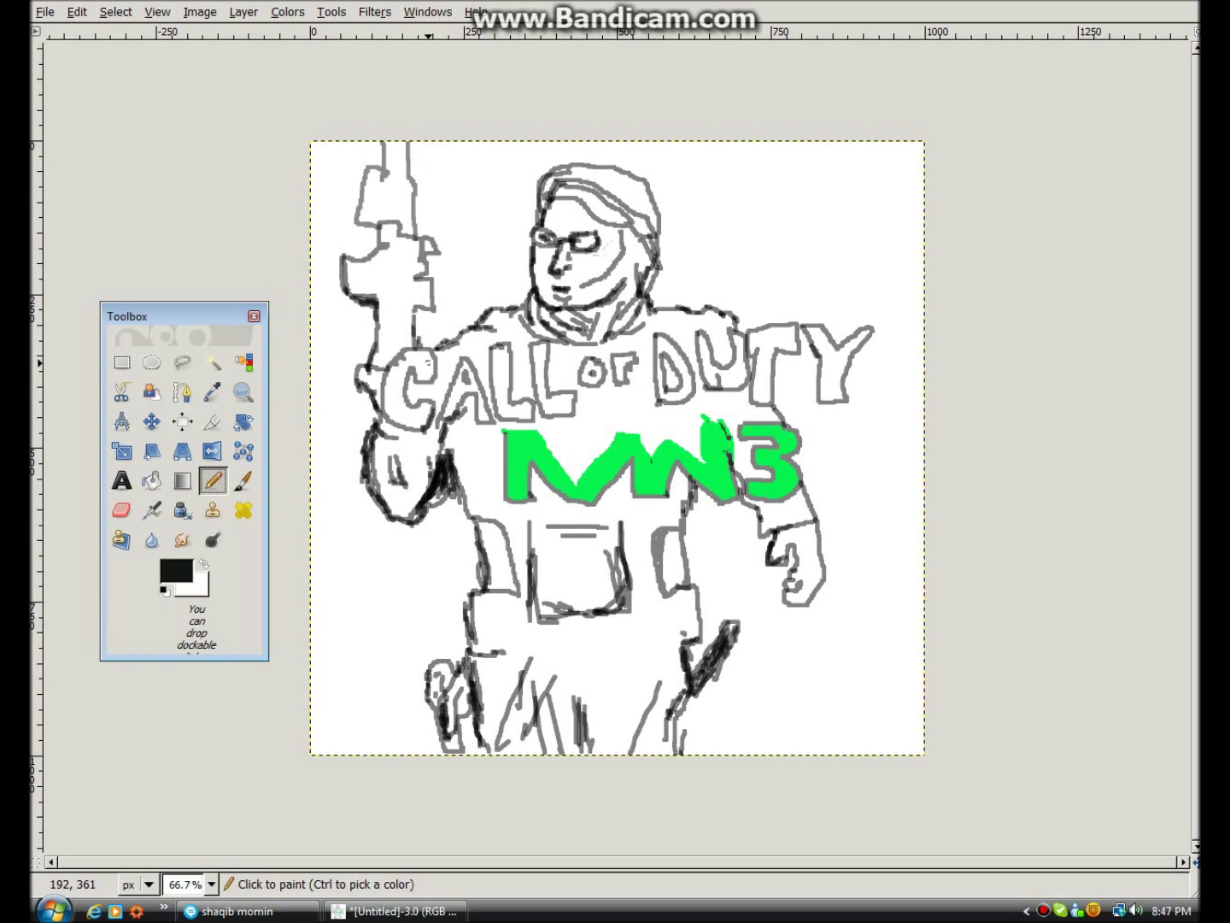
Step: Extend the rifle outline, then fill the gun grip and upper barrel solid black
click(413, 330)
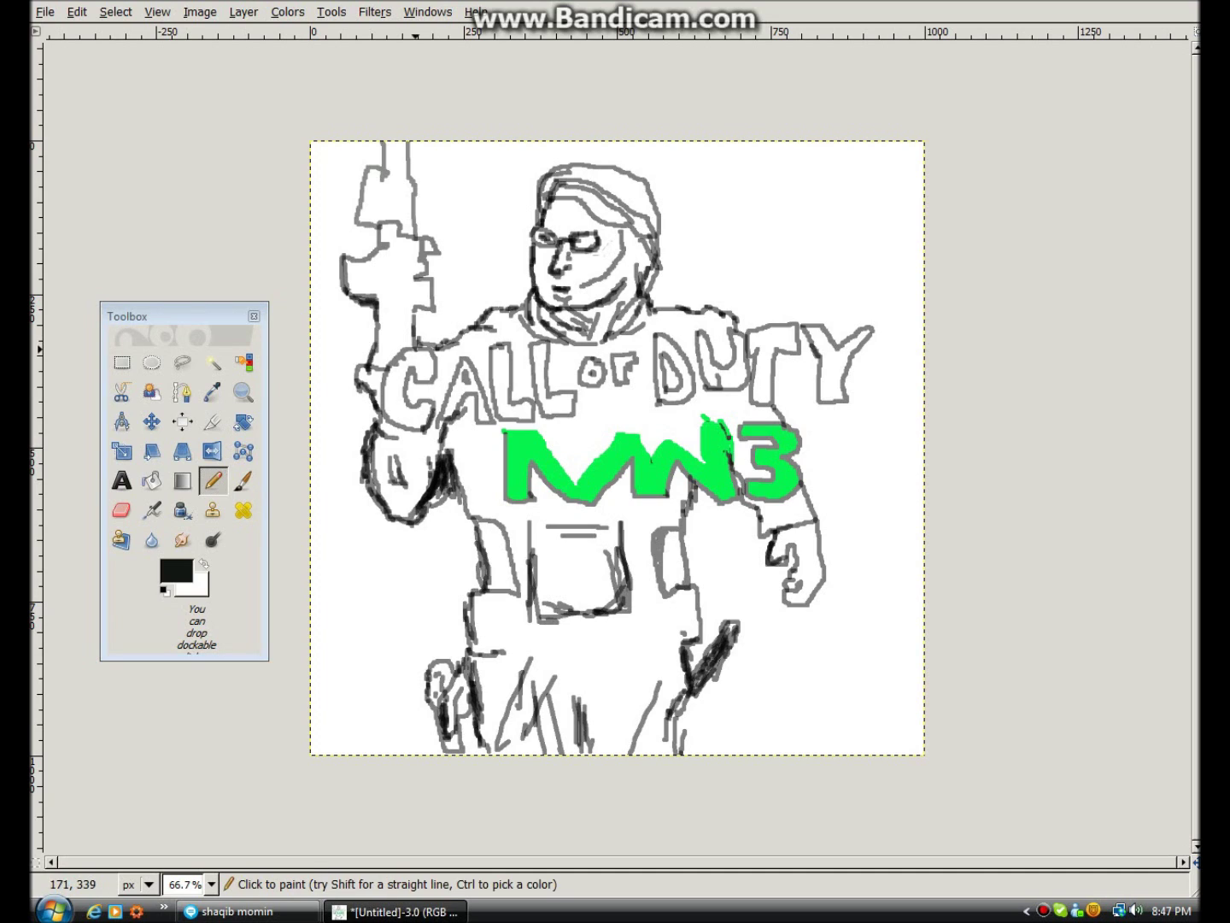
mouse_move(398, 280)
mouse_down()
mouse_move(383, 312)
mouse_move(403, 264)
mouse_up()
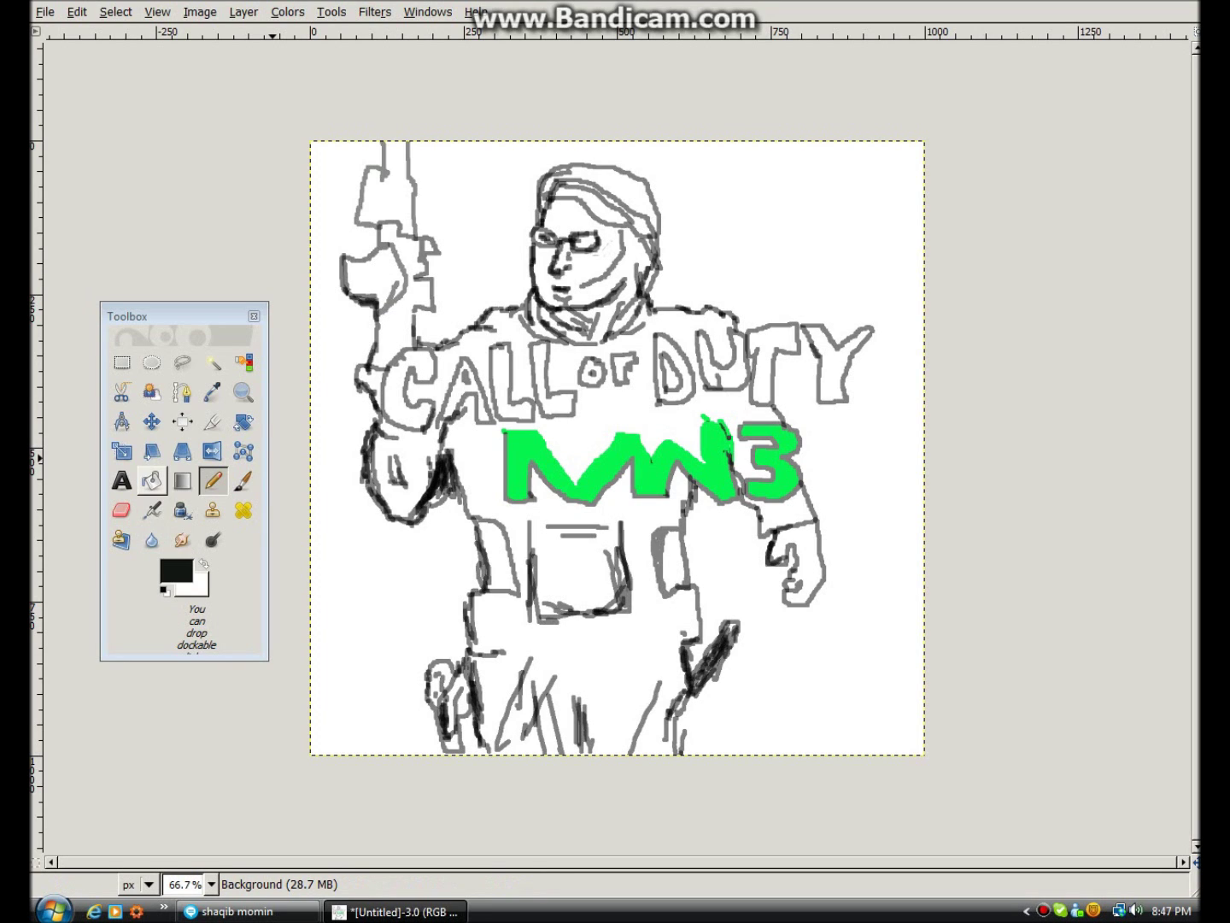
click(151, 481)
click(362, 257)
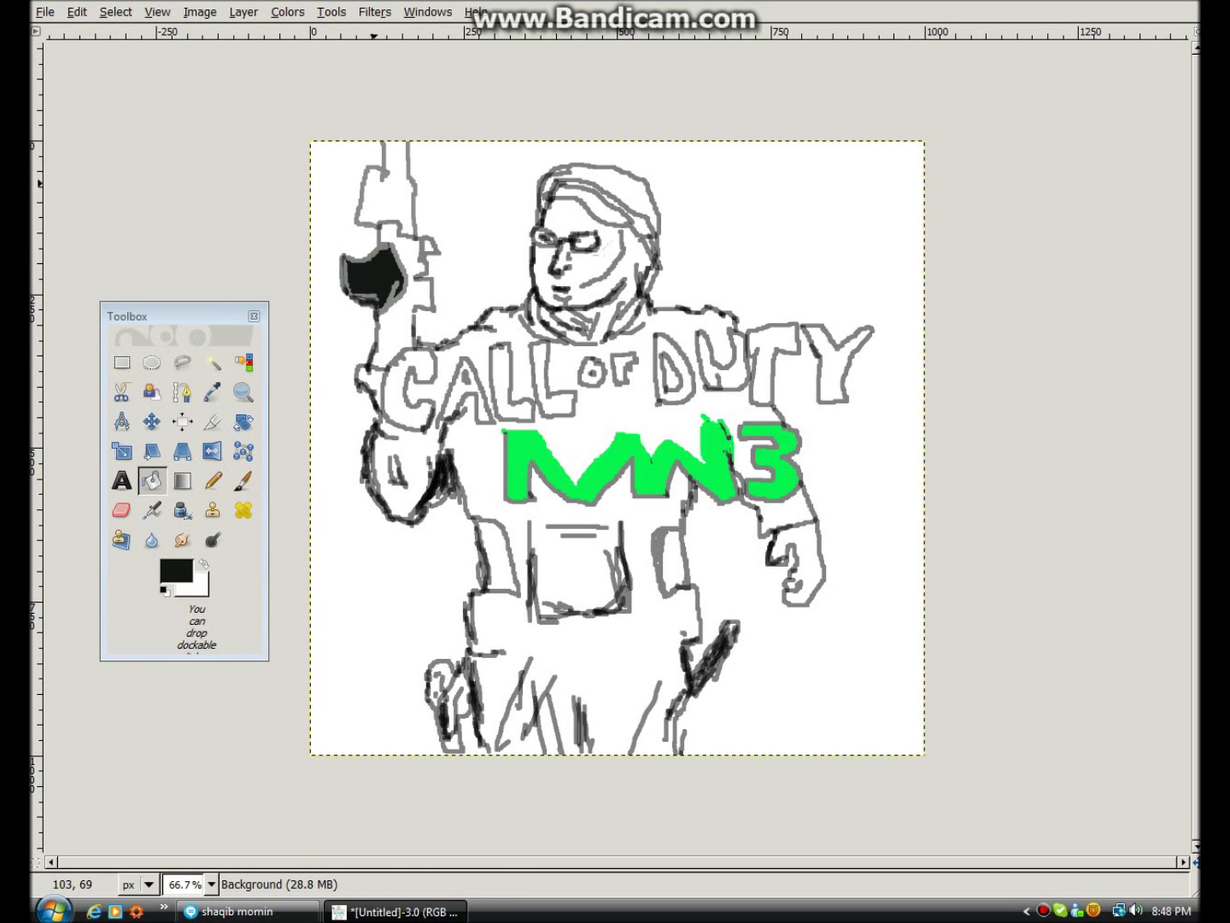
click(370, 180)
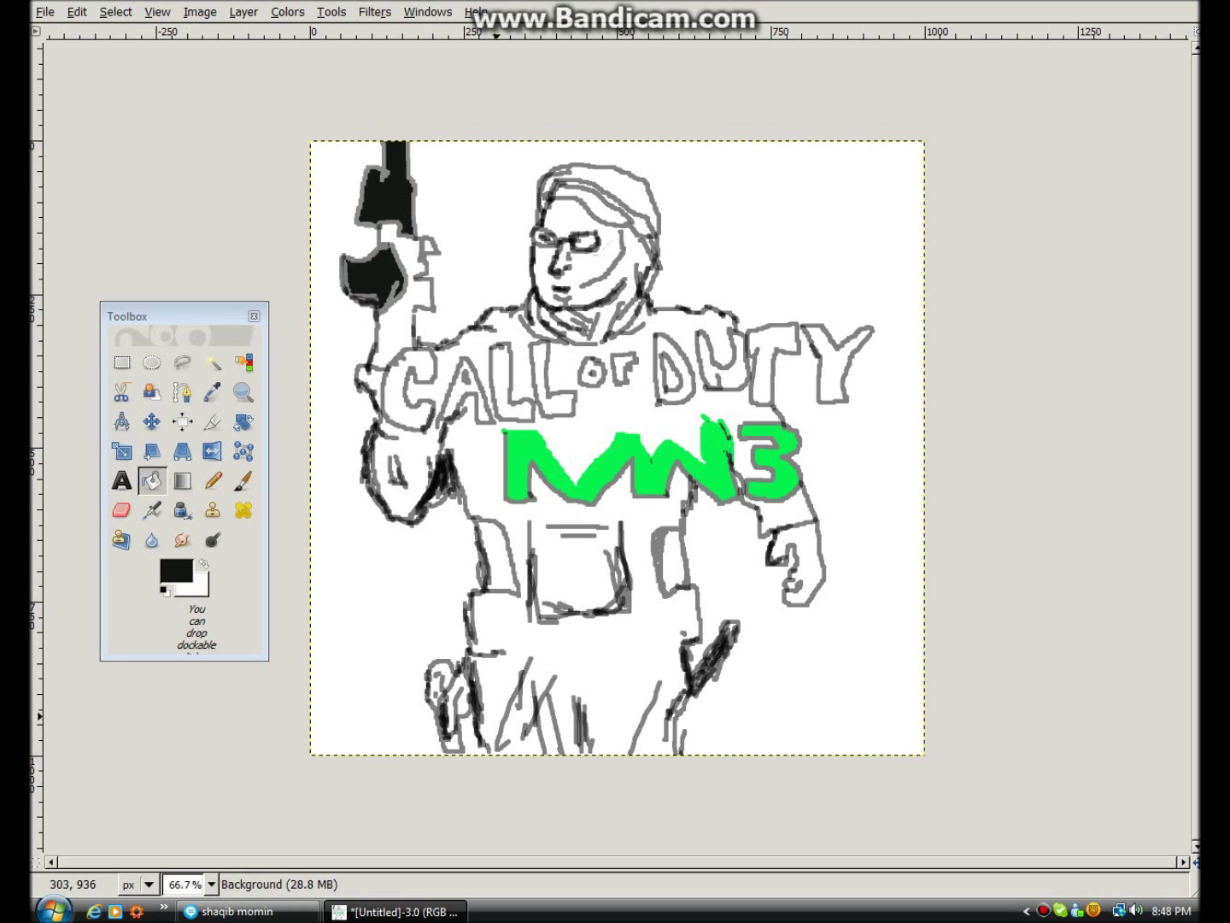
click(212, 481)
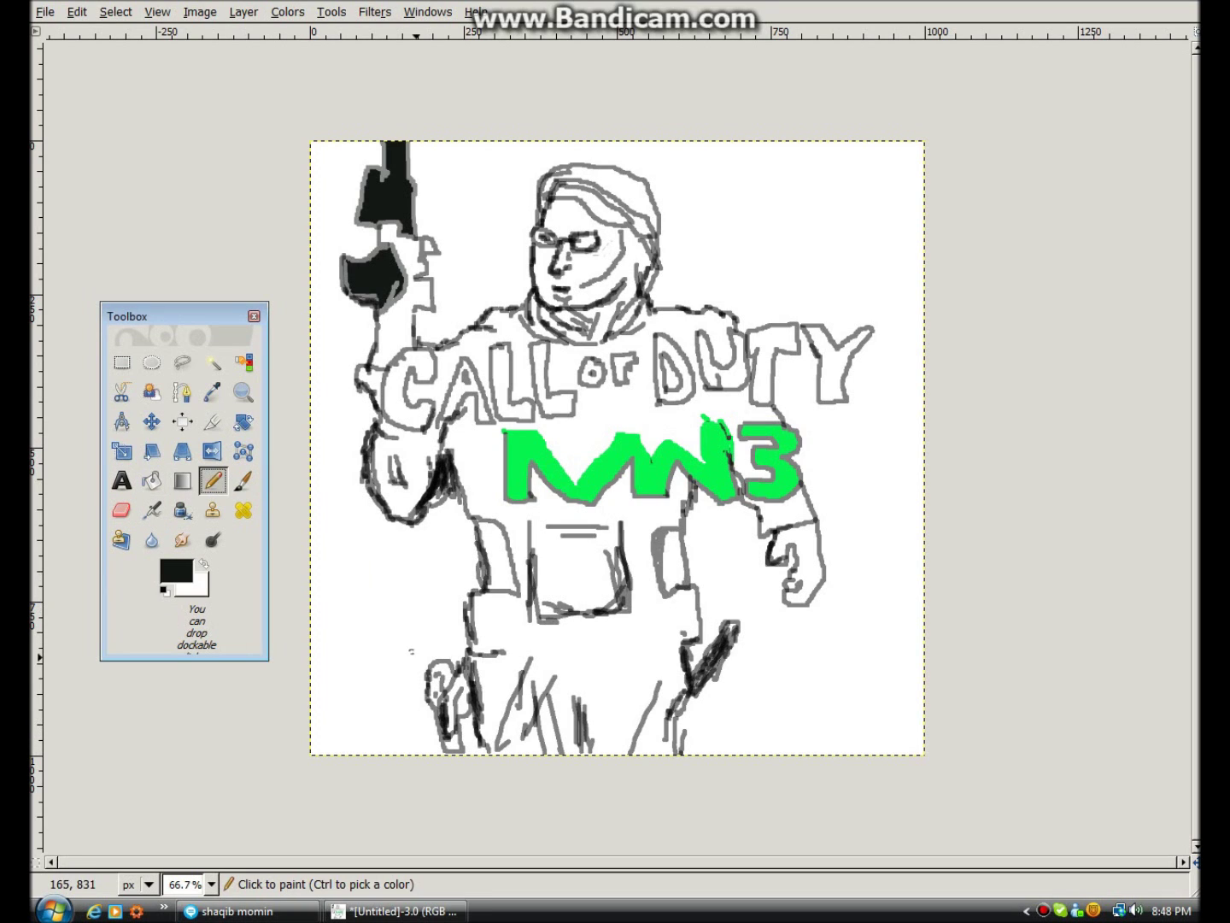
Step: Pencil a stroke near the legs, then undo an accidental black background fill
click(502, 734)
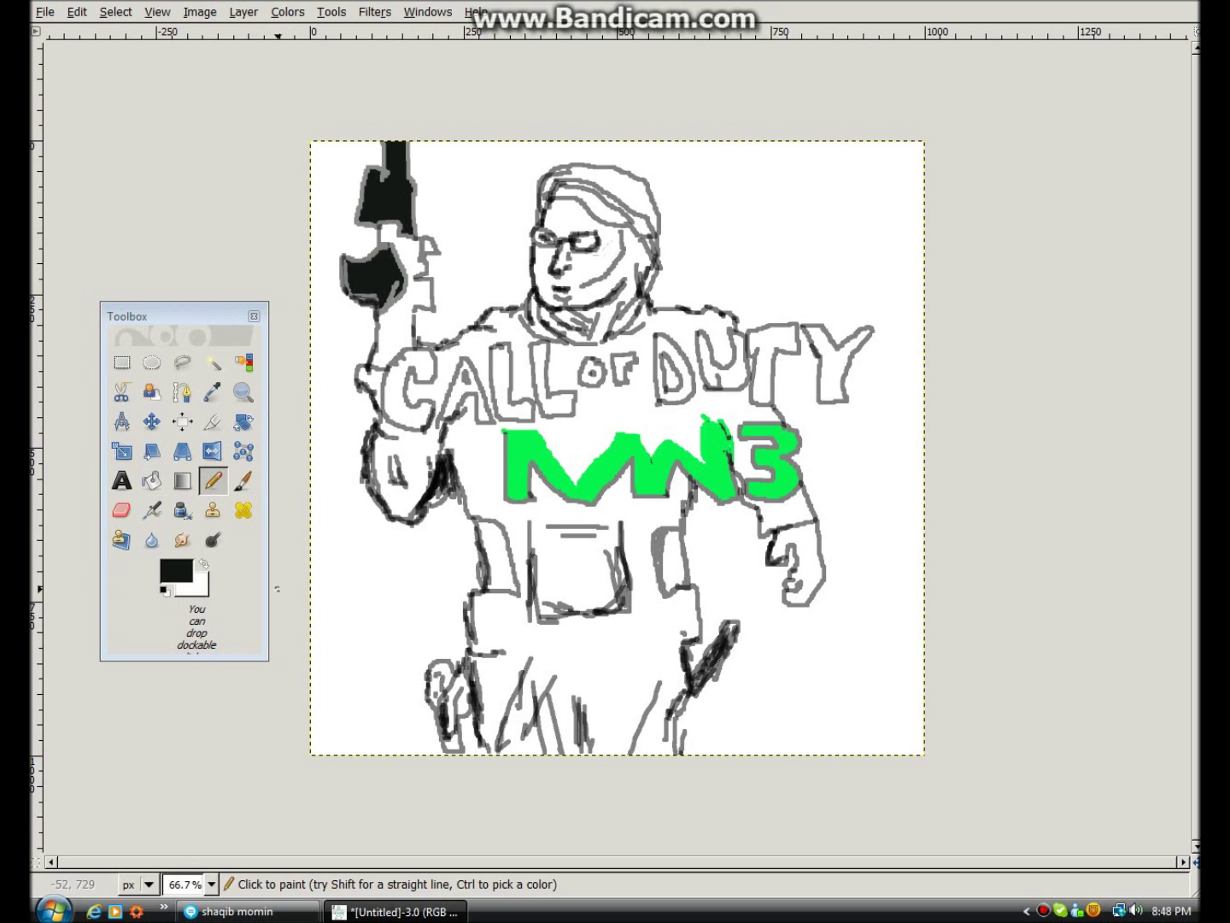
drag(515, 665, 558, 716)
click(151, 481)
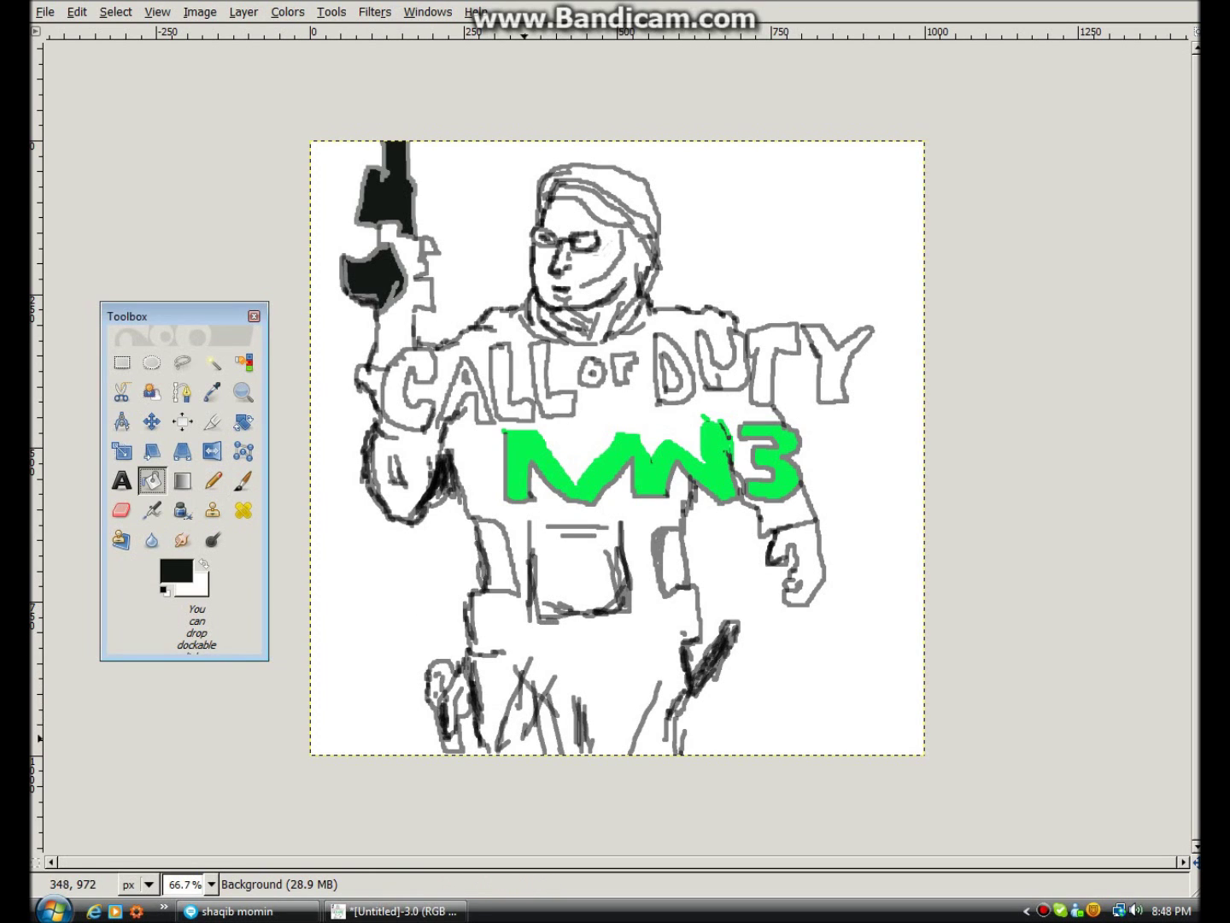
click(499, 683)
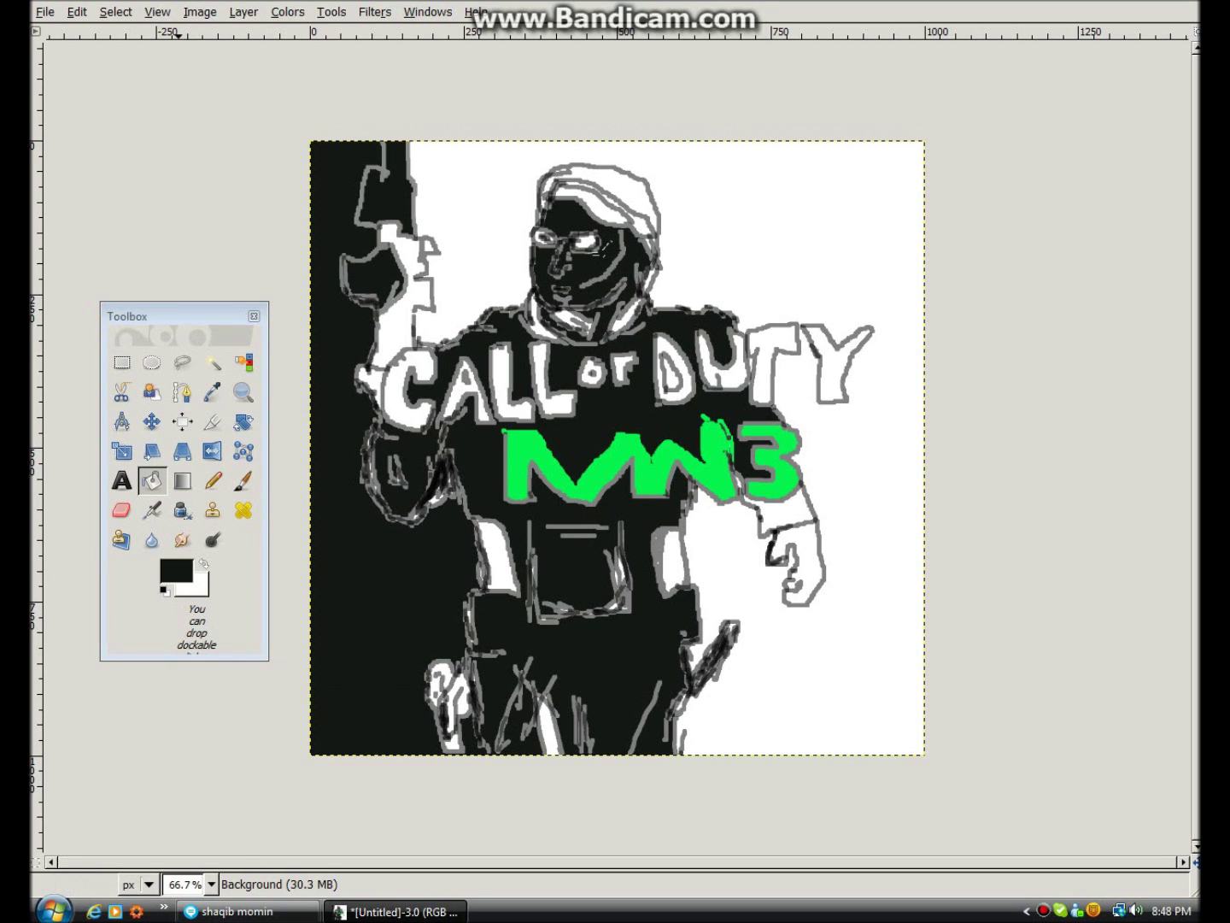
key(alt+e)
key(Return)
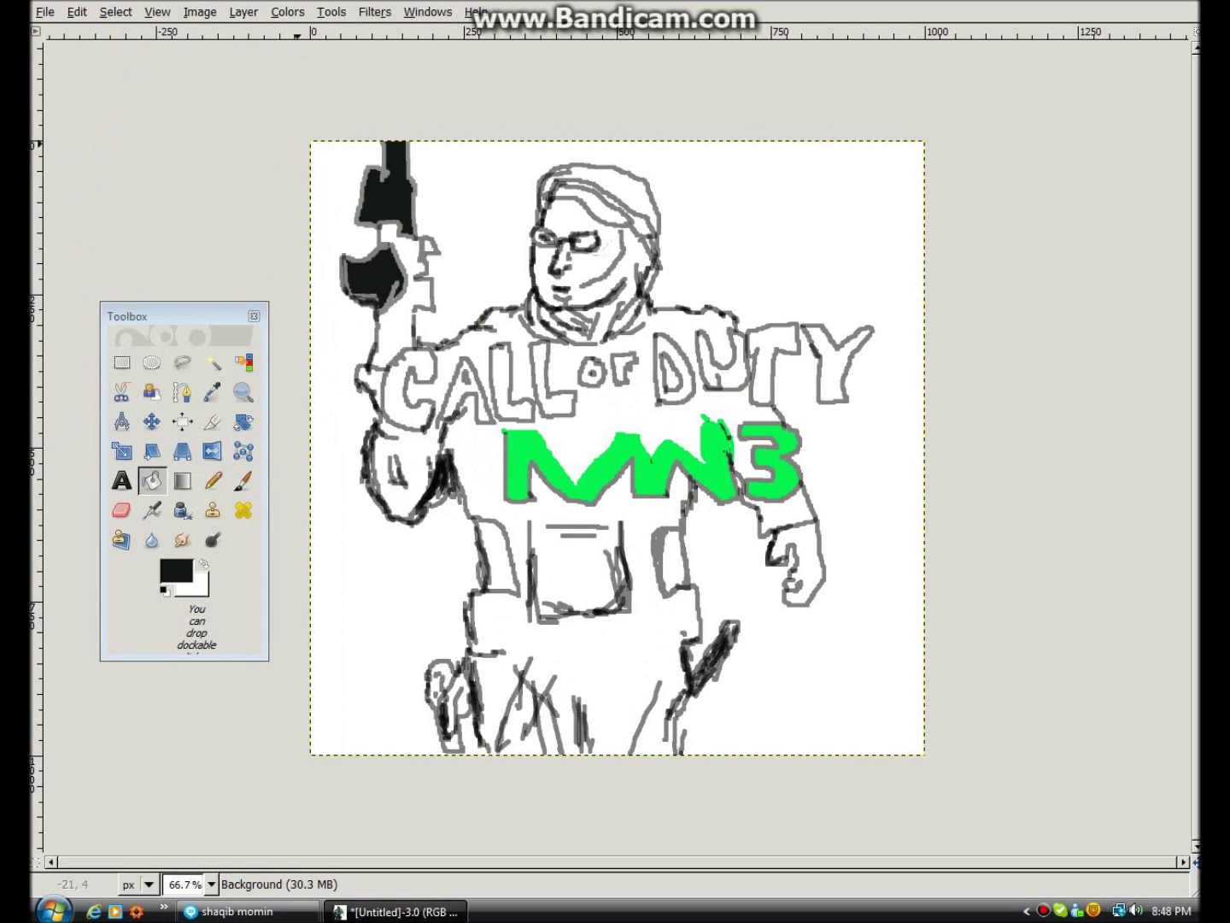
Step: Fill the lowered right hand black and undo a second accidental background fill
click(802, 549)
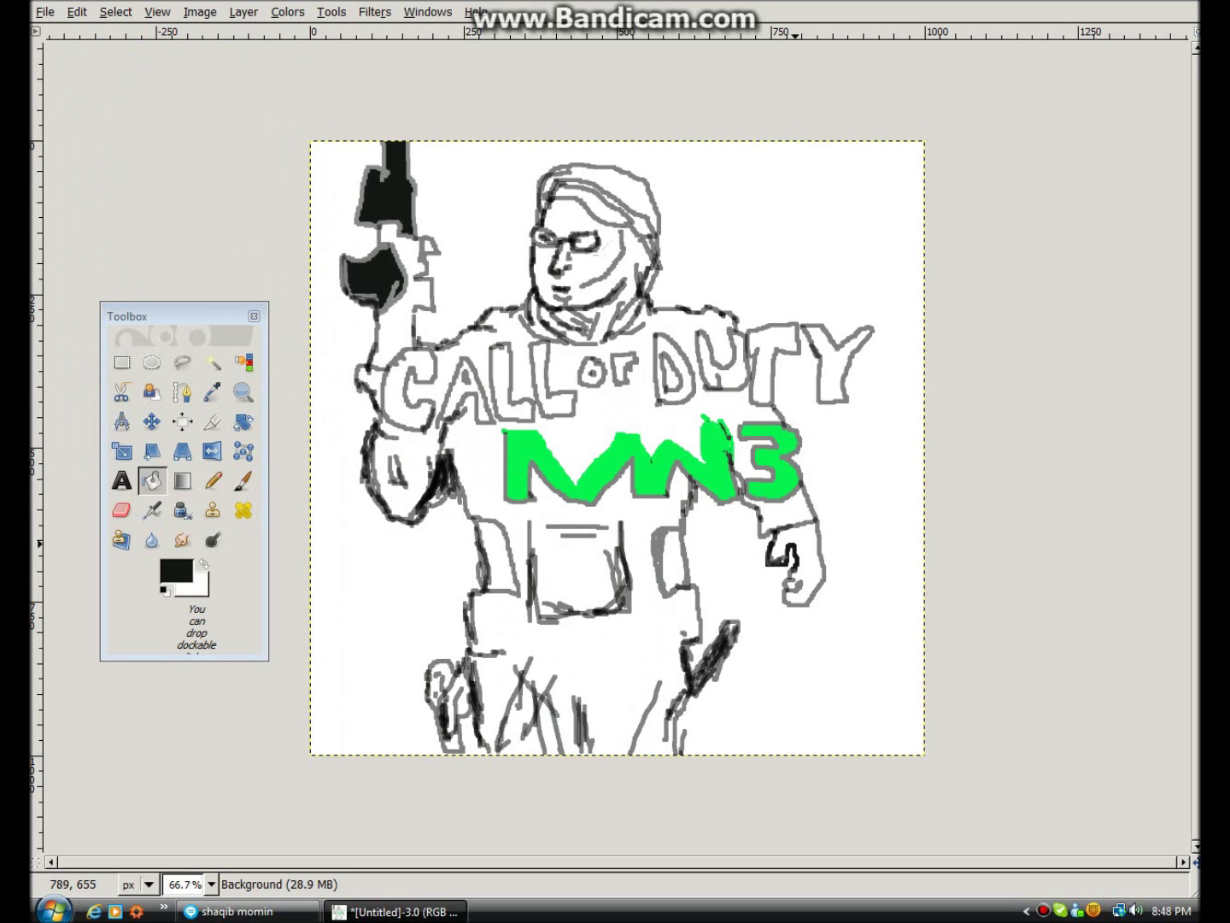
click(810, 570)
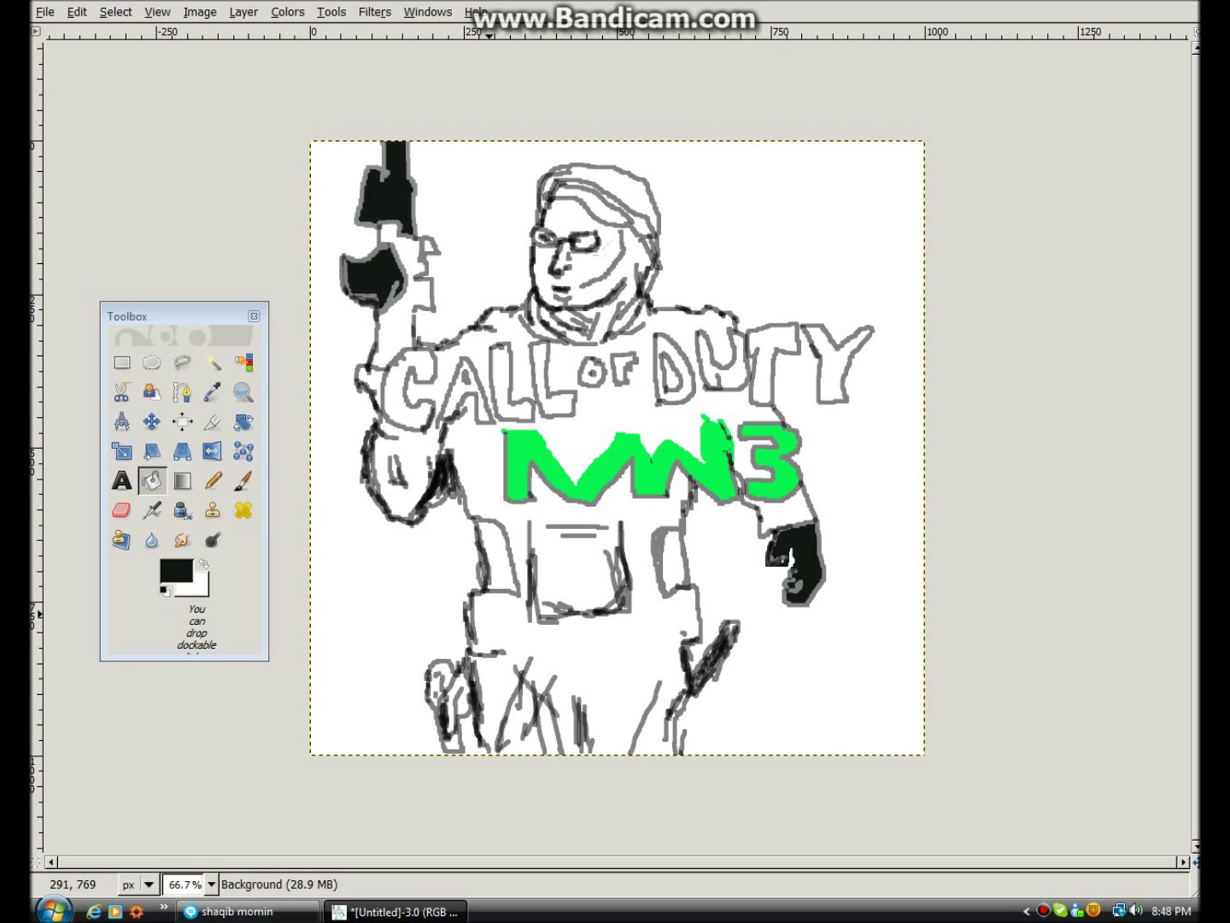
click(489, 731)
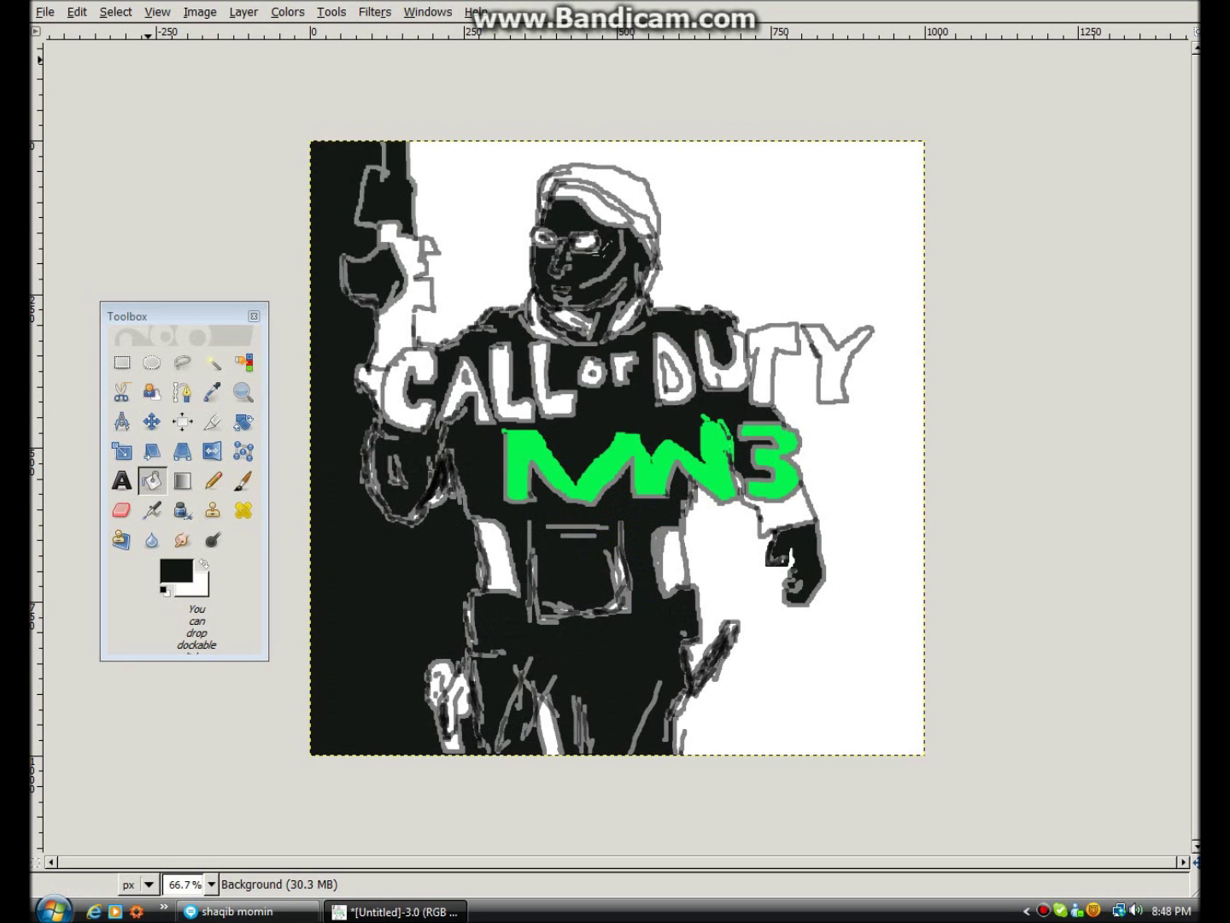
click(77, 11)
click(136, 34)
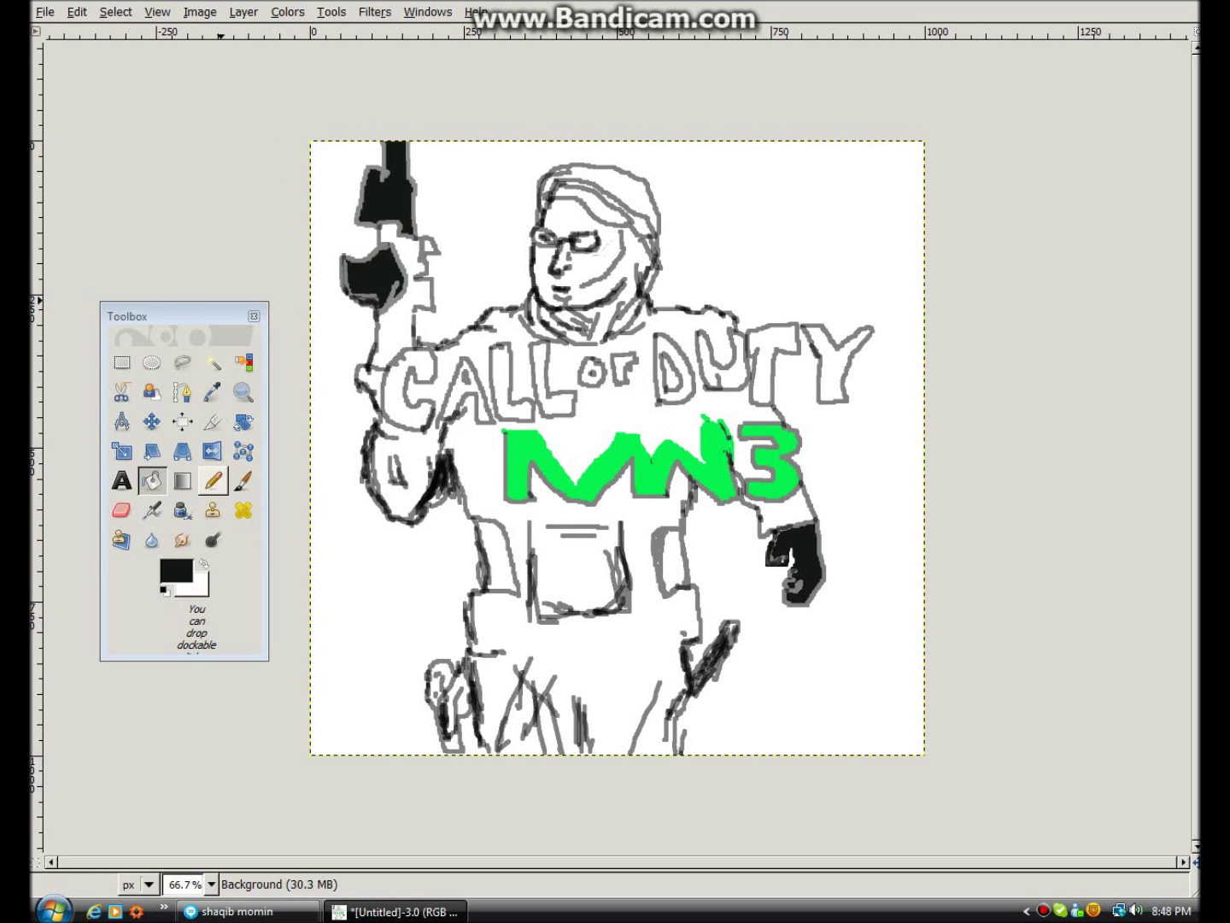
Step: Select the Paintbrush with the 2. Hardness 200 brush in its settings
click(242, 481)
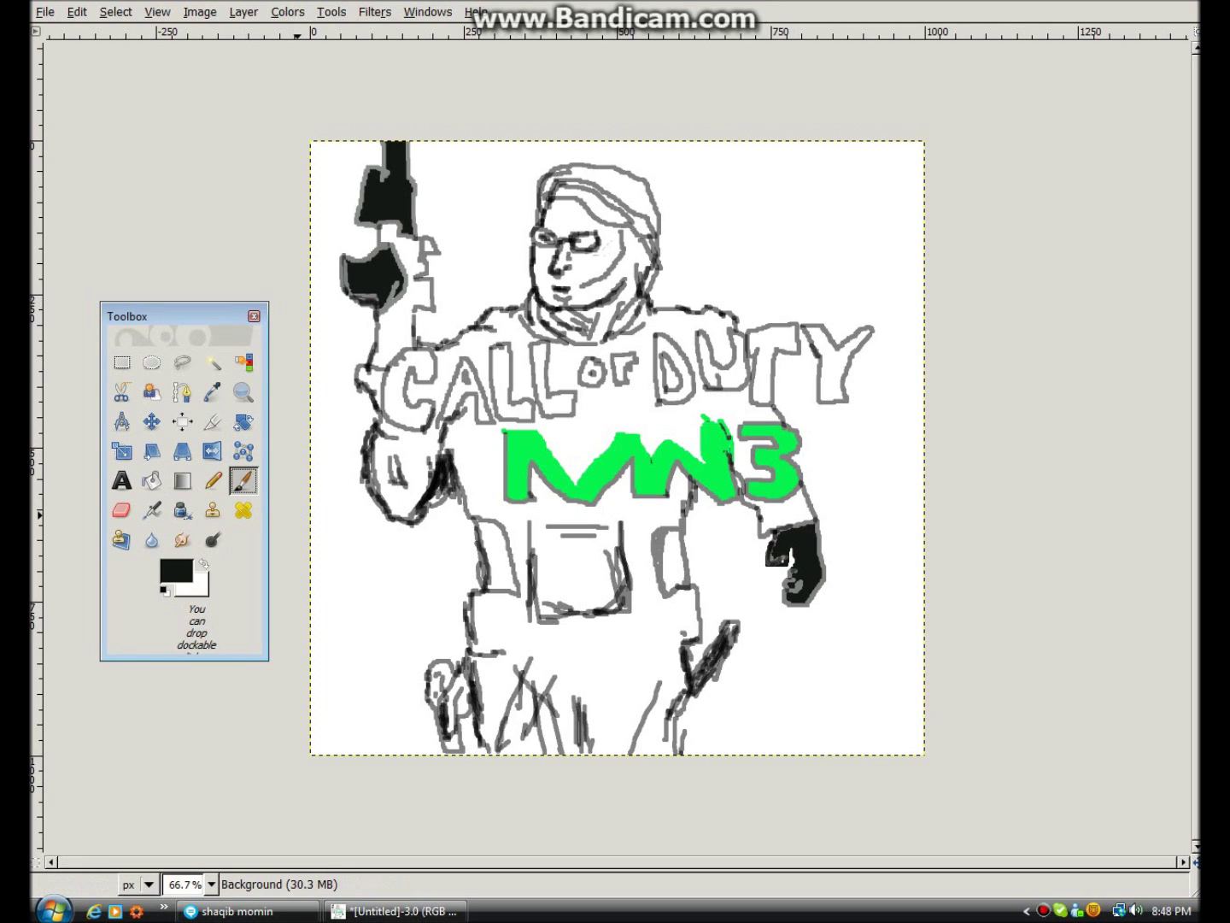
double_click(242, 481)
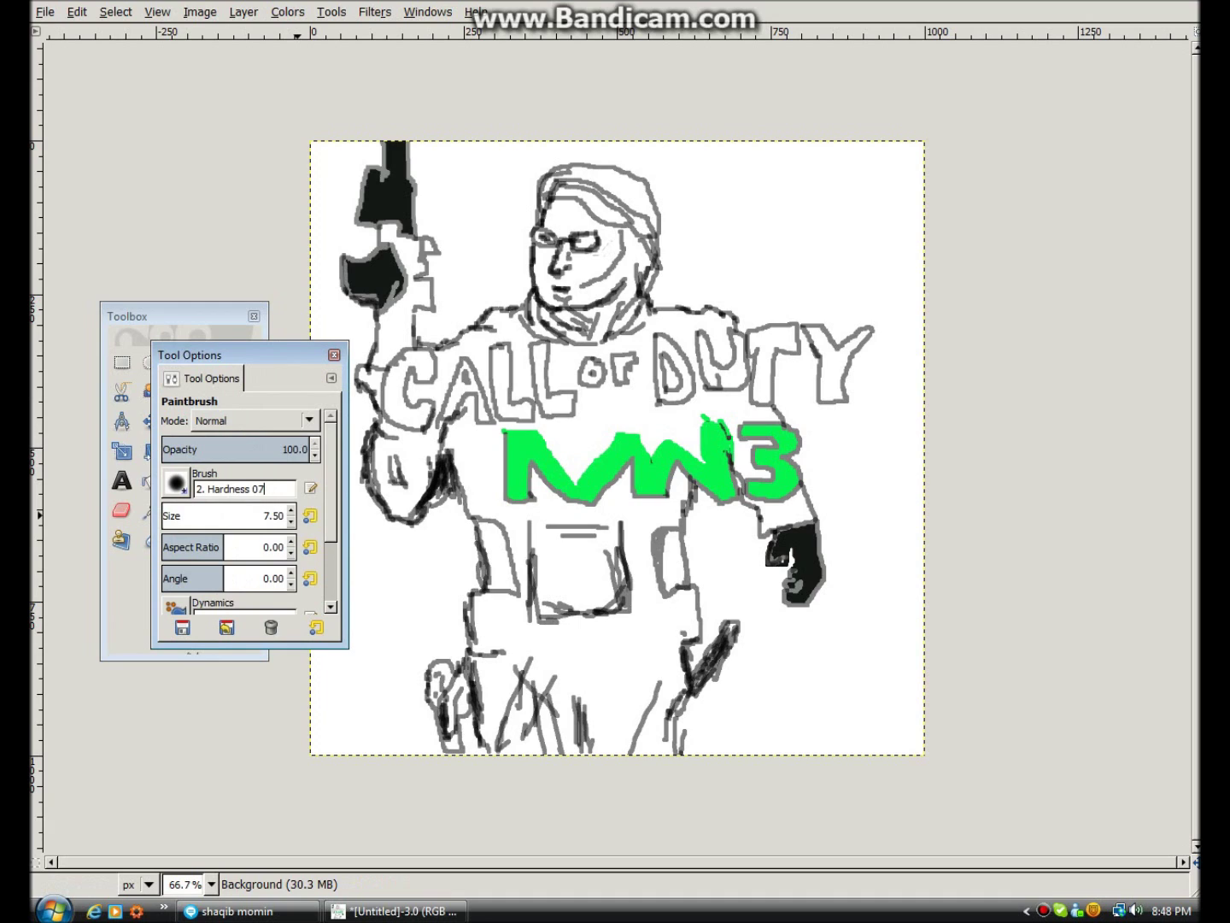
text(200)
click(334, 354)
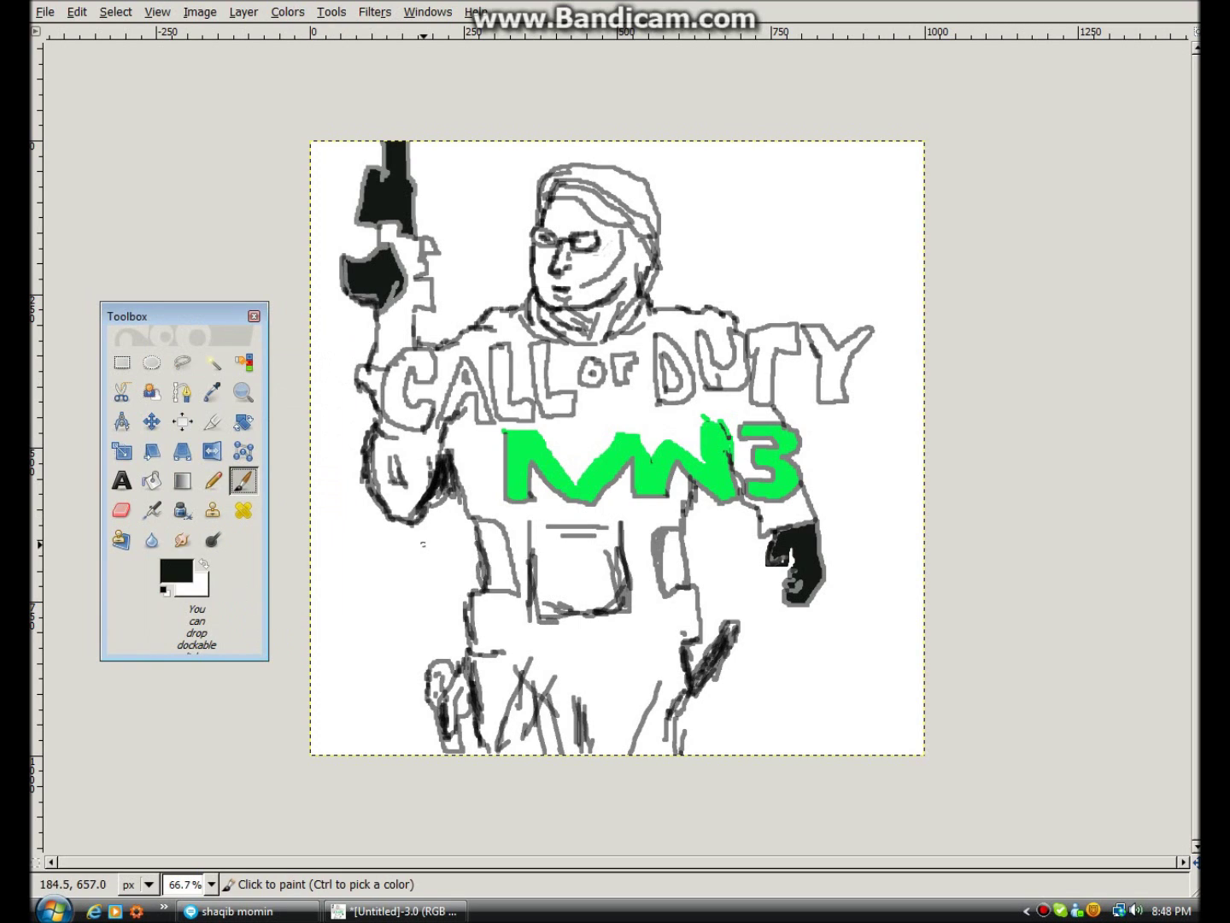
Step: Edit the paintbrush Size value down from 9.83 and close Tool Options
double_click(243, 480)
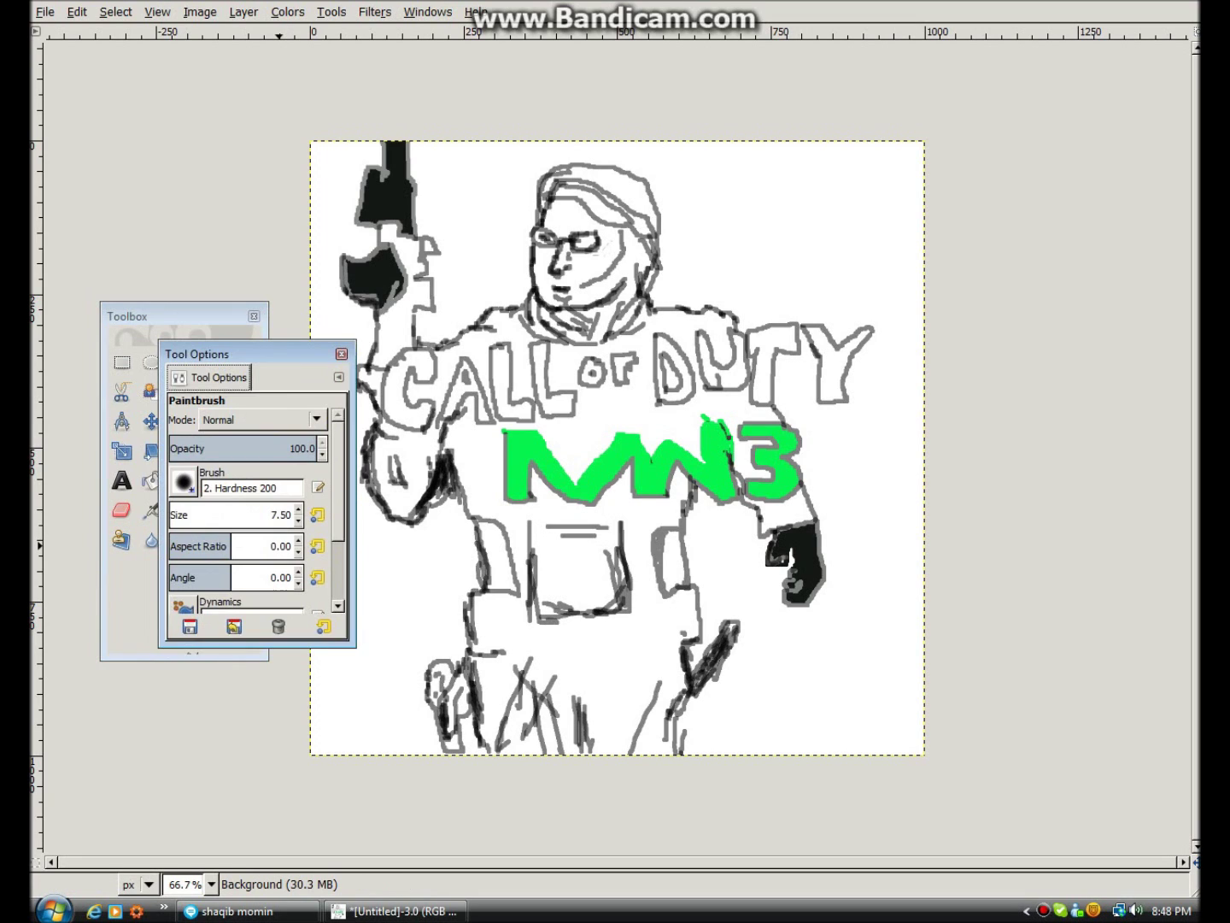
click(297, 510)
click(298, 510)
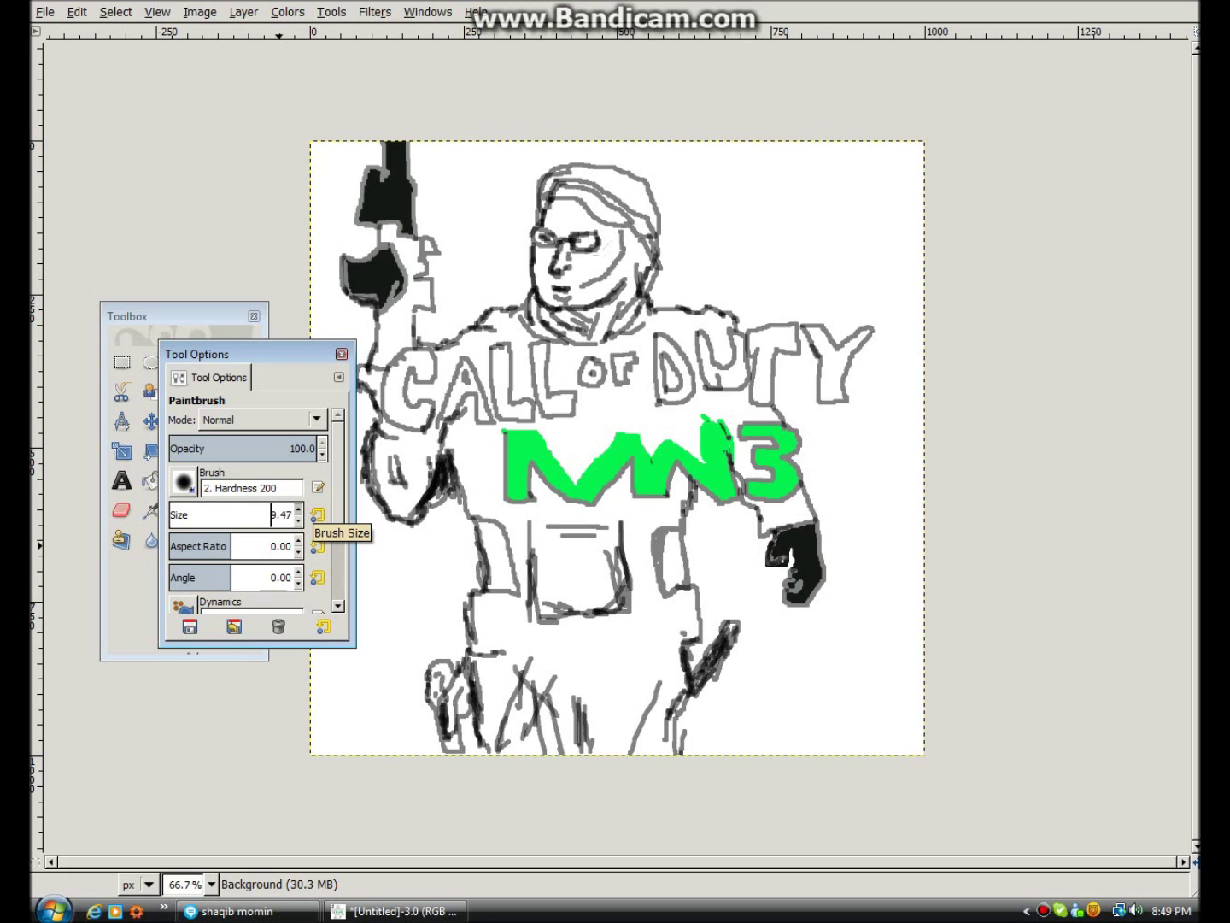
click(291, 514)
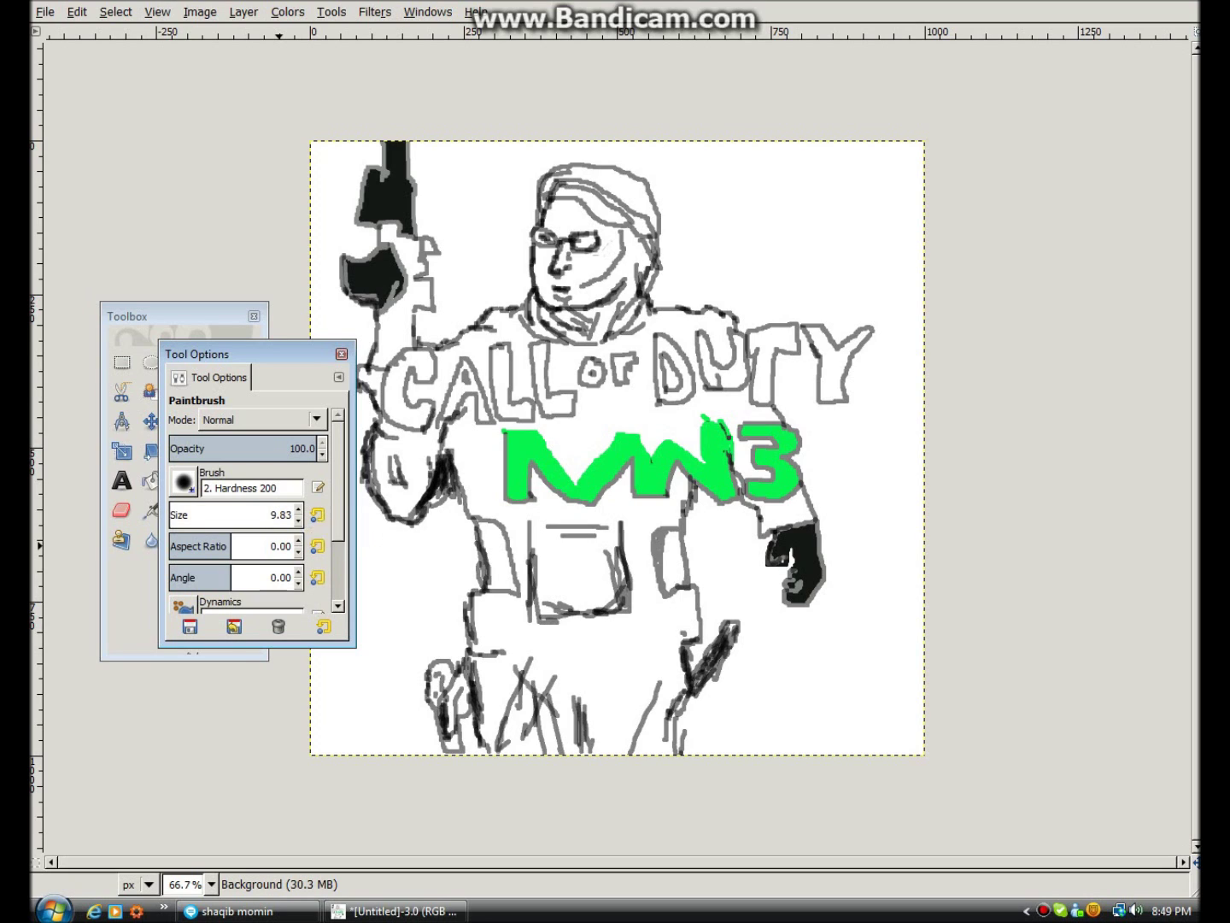
key(BackSpace)
key(BackSpace)
click(534, 449)
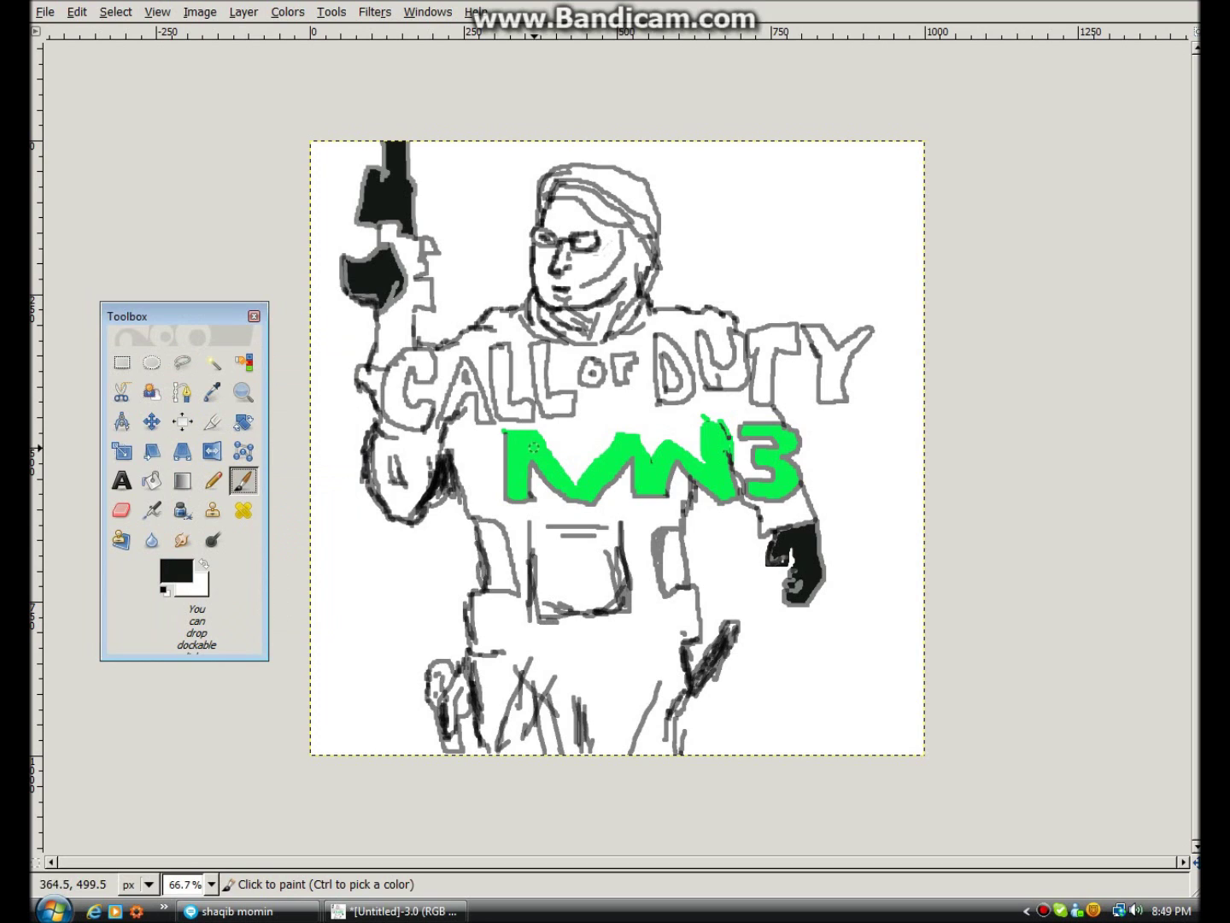
Step: Brush a black stroke across the green M and paint the left belt and lower-left leg black
mouse_move(598, 424)
mouse_down()
mouse_move(578, 472)
mouse_move(713, 422)
mouse_up()
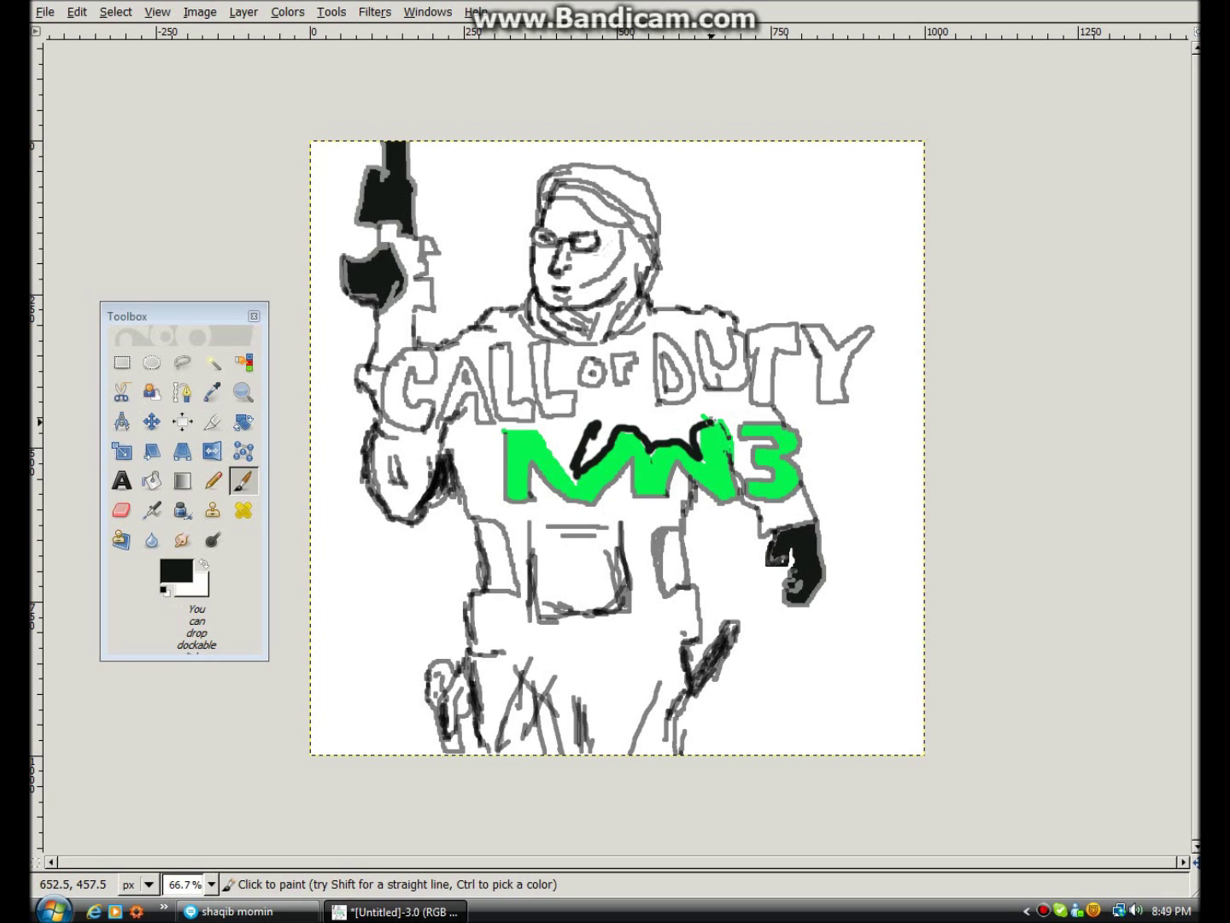
mouse_move(481, 610)
mouse_down()
mouse_move(482, 634)
mouse_move(521, 605)
mouse_move(506, 650)
mouse_move(529, 604)
mouse_move(484, 640)
mouse_move(513, 598)
mouse_move(527, 604)
mouse_move(517, 542)
mouse_move(513, 581)
mouse_move(524, 520)
mouse_move(516, 644)
mouse_move(488, 635)
mouse_move(480, 656)
mouse_move(491, 751)
mouse_move(491, 626)
mouse_move(483, 653)
mouse_move(509, 678)
mouse_move(484, 672)
mouse_move(495, 717)
mouse_move(525, 675)
mouse_move(526, 656)
mouse_move(512, 668)
mouse_move(517, 685)
mouse_move(513, 649)
mouse_move(546, 684)
mouse_move(545, 739)
mouse_move(560, 717)
mouse_move(550, 750)
mouse_move(528, 714)
mouse_move(503, 756)
mouse_move(560, 696)
mouse_move(479, 758)
mouse_move(522, 750)
mouse_move(505, 747)
mouse_move(531, 706)
mouse_move(514, 699)
mouse_up()
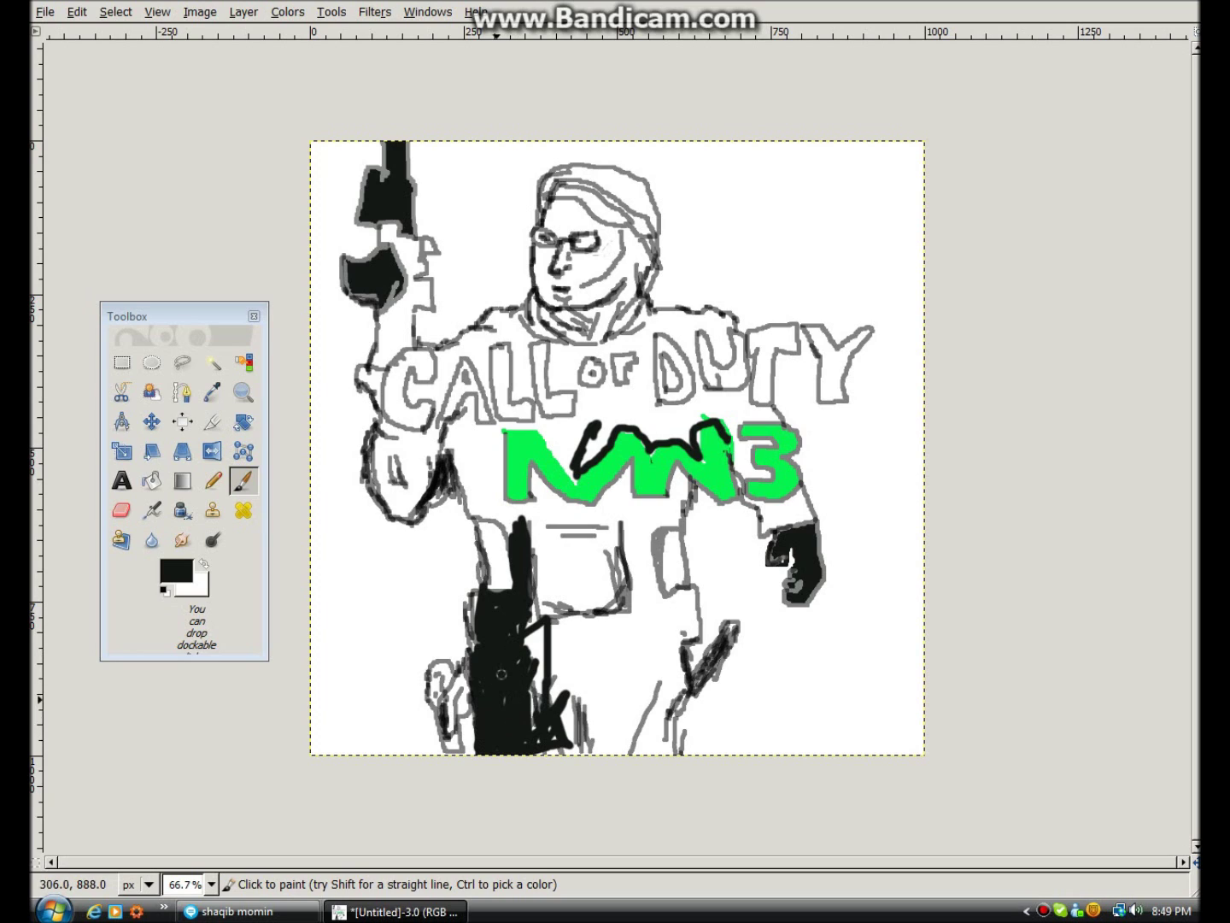
mouse_move(524, 672)
mouse_down()
mouse_move(521, 634)
mouse_move(535, 677)
mouse_move(542, 634)
mouse_move(527, 764)
mouse_up()
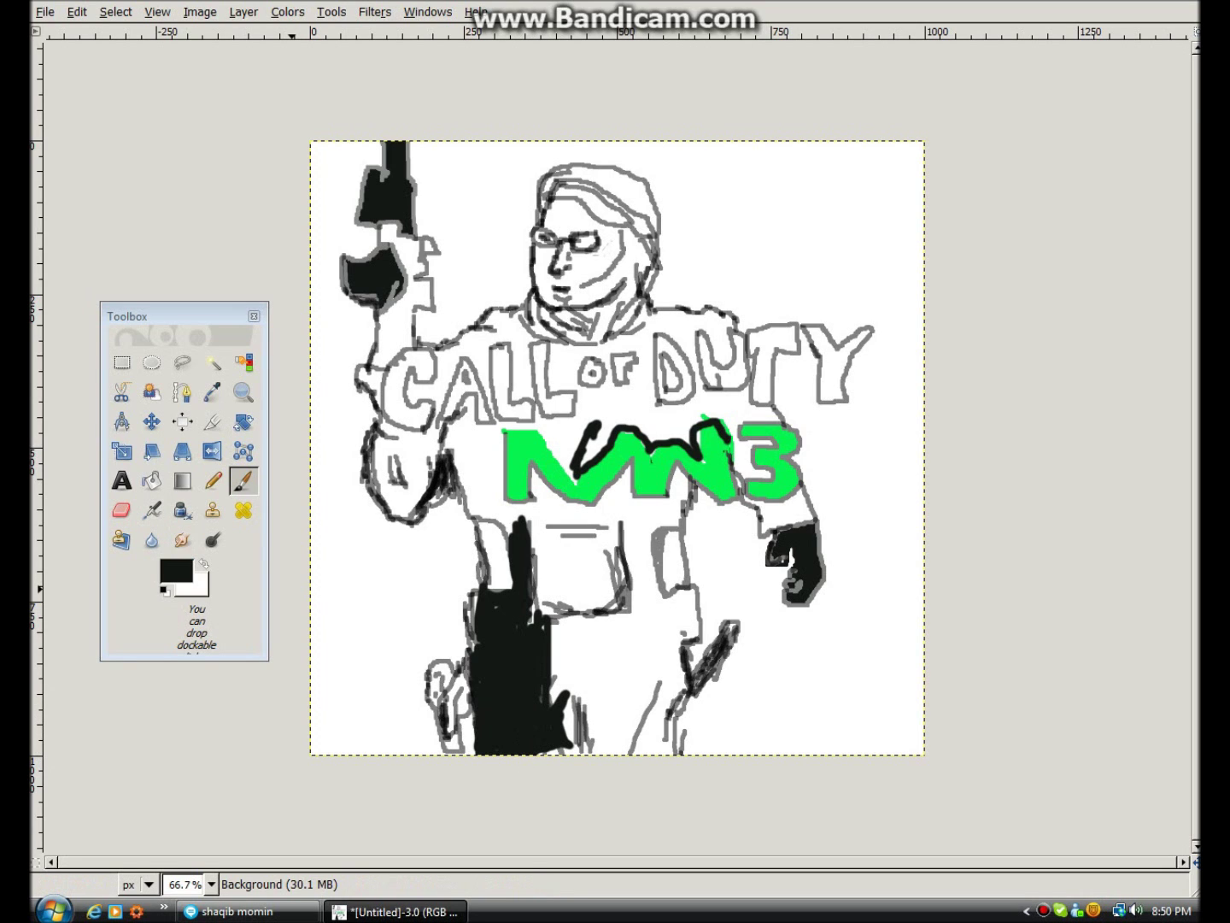
Step: Set the foreground colour to light grey a7aba6
click(176, 570)
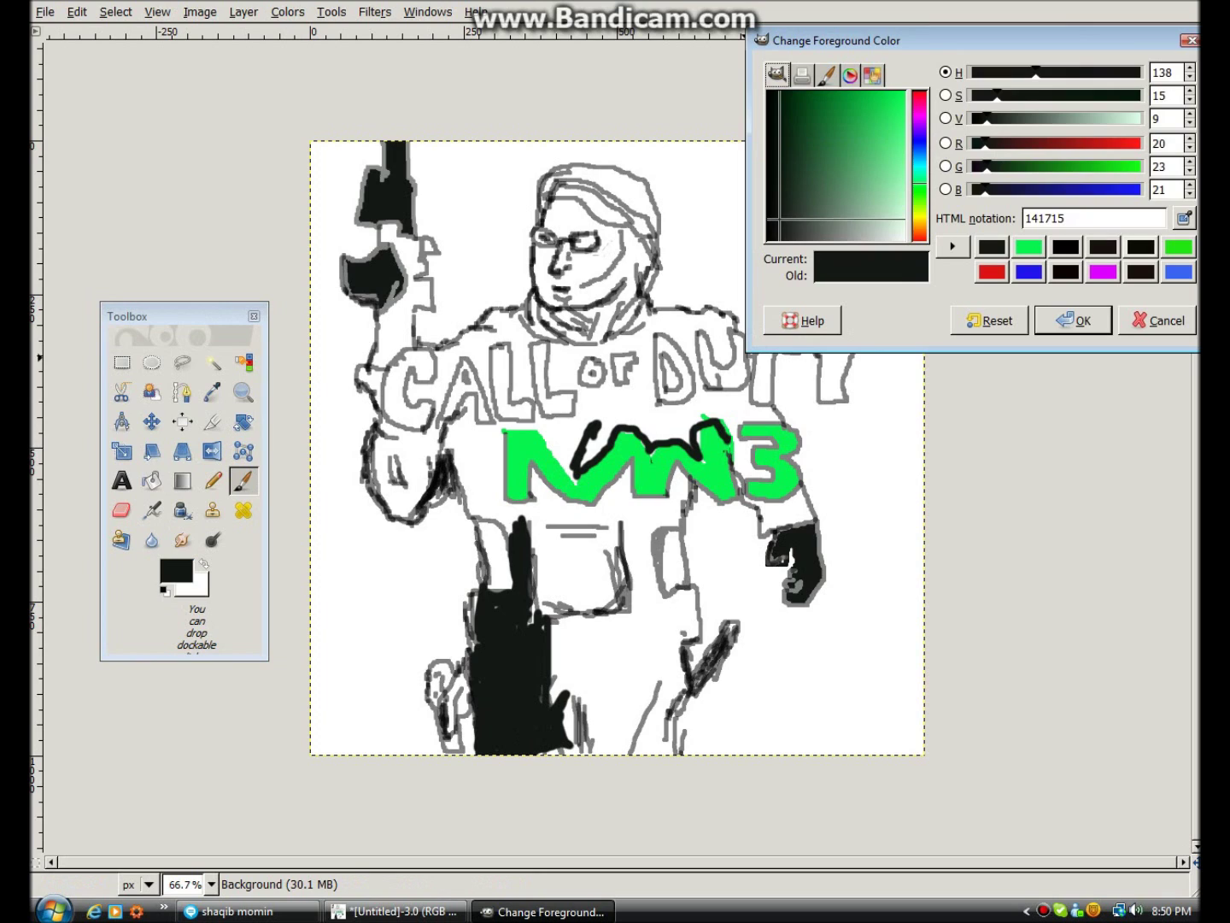
click(1141, 247)
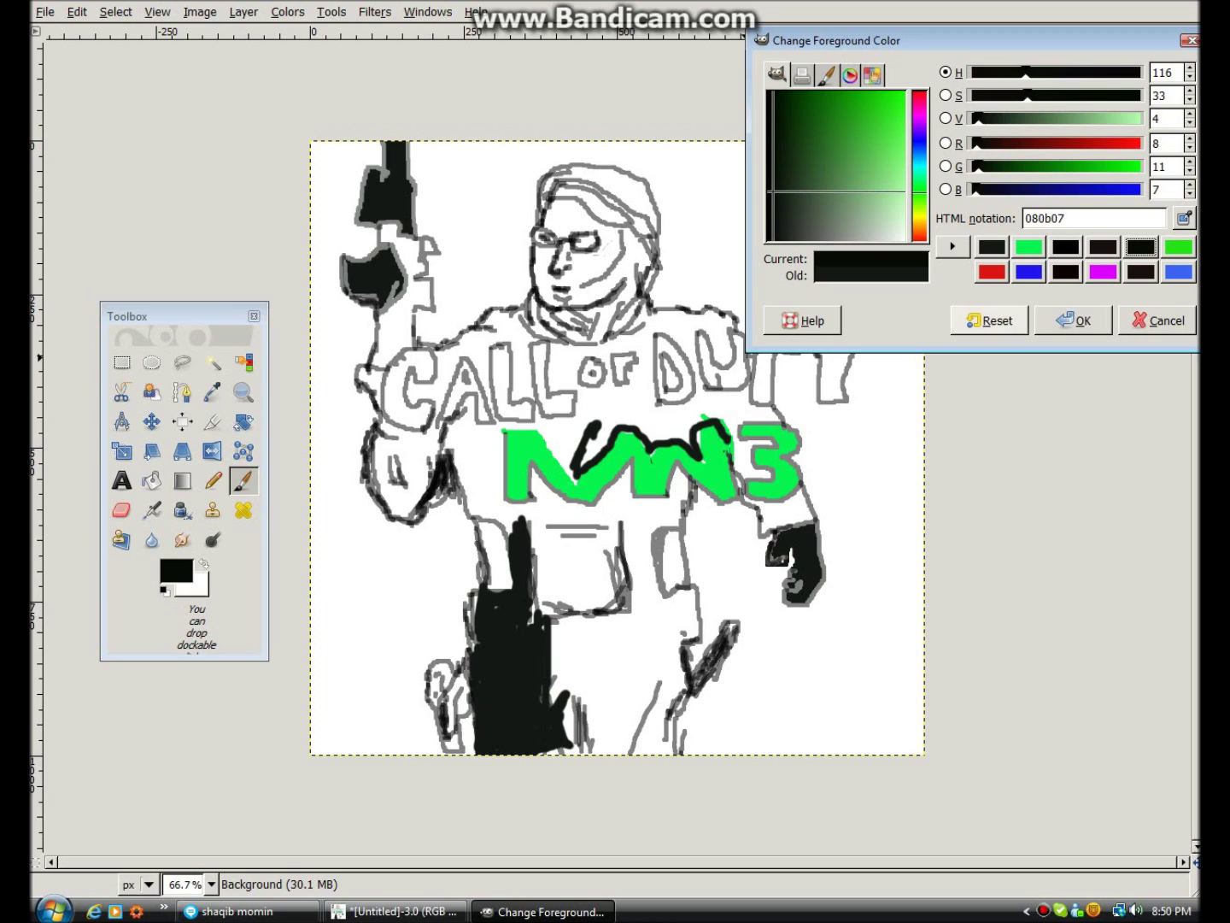
mouse_move(776, 189)
mouse_down()
mouse_move(842, 241)
mouse_move(859, 237)
mouse_up()
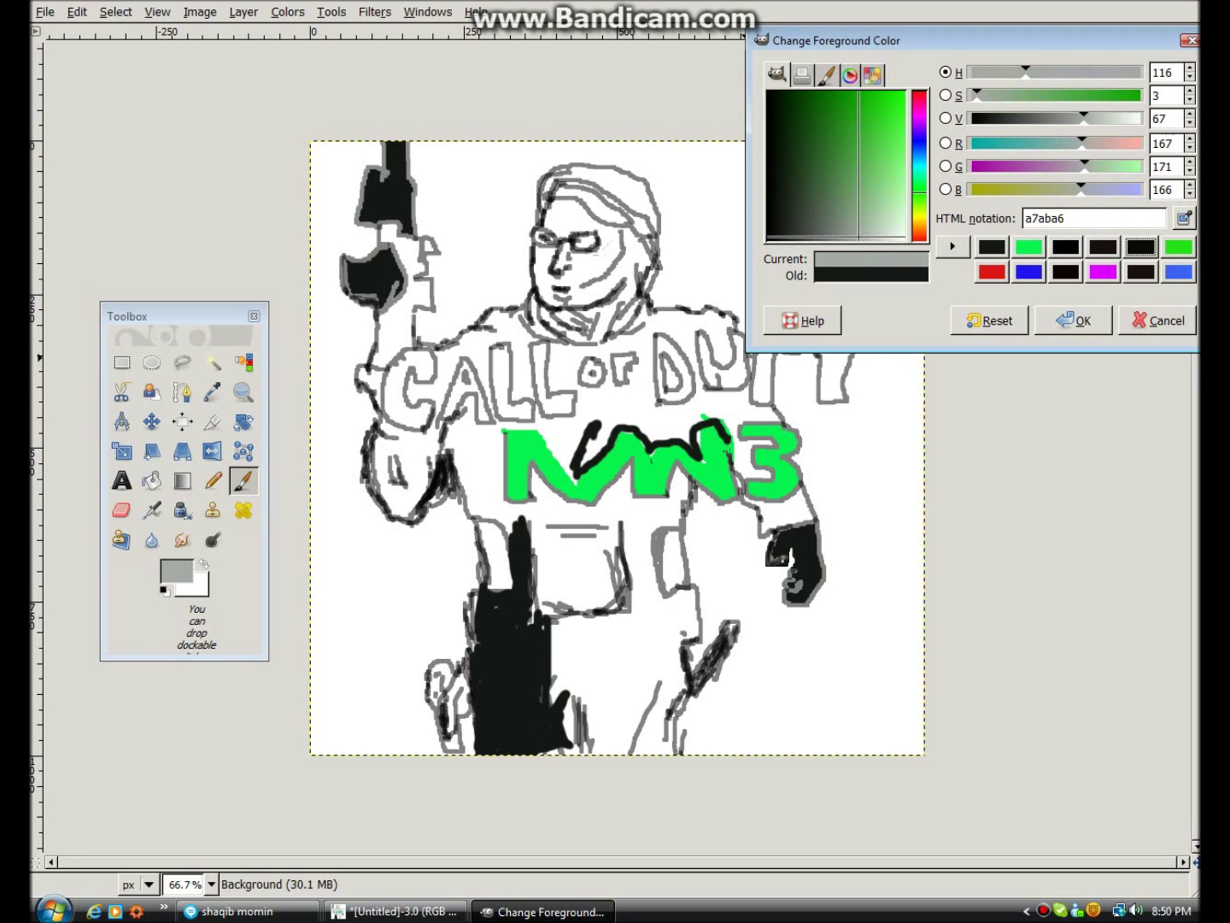
click(1073, 319)
Step: Paint the right leg area solid grey beside the black leg, down to the bottom edge
mouse_move(608, 652)
mouse_down()
mouse_move(620, 702)
mouse_move(547, 628)
mouse_move(542, 657)
mouse_up()
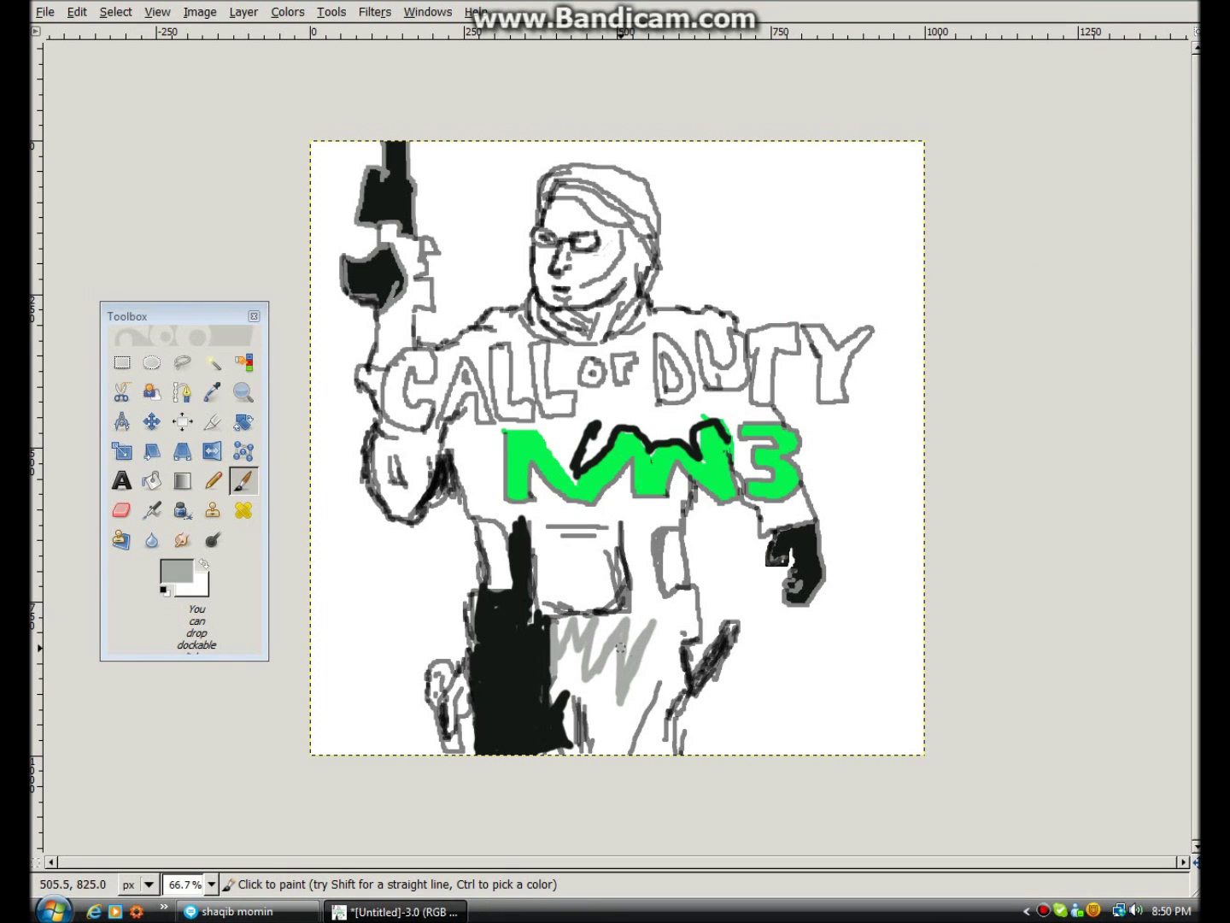
mouse_move(620, 649)
mouse_down()
mouse_move(569, 655)
mouse_move(539, 674)
mouse_move(553, 636)
mouse_move(581, 619)
mouse_move(565, 636)
mouse_move(619, 618)
mouse_move(601, 645)
mouse_move(617, 653)
mouse_move(657, 588)
mouse_move(650, 603)
mouse_move(644, 574)
mouse_move(630, 609)
mouse_move(650, 620)
mouse_move(600, 640)
mouse_move(593, 664)
mouse_move(580, 647)
mouse_move(549, 695)
mouse_move(588, 677)
mouse_move(570, 733)
mouse_up()
mouse_move(631, 673)
mouse_down()
mouse_move(604, 662)
mouse_move(632, 642)
mouse_move(641, 677)
mouse_move(565, 752)
mouse_move(624, 747)
mouse_move(577, 760)
mouse_move(620, 746)
mouse_move(690, 680)
mouse_move(675, 633)
mouse_move(679, 655)
mouse_move(656, 672)
mouse_move(685, 657)
mouse_move(634, 748)
mouse_move(662, 742)
mouse_move(657, 650)
mouse_move(629, 727)
mouse_move(589, 756)
mouse_up()
mouse_move(626, 668)
mouse_down()
mouse_move(576, 689)
mouse_move(631, 655)
mouse_up()
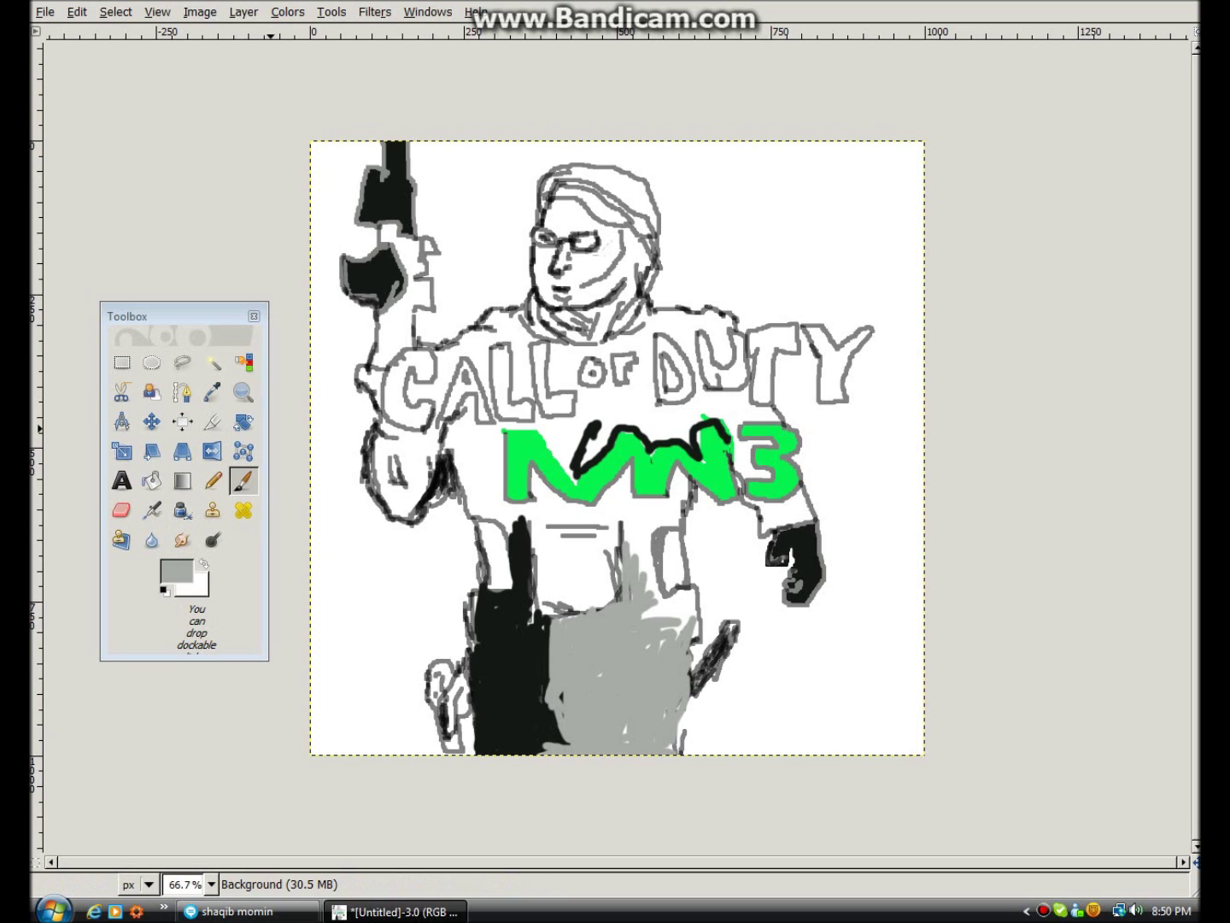
Step: Switch the foreground colour to dark green 041703
click(176, 571)
drag(787, 113, 780, 105)
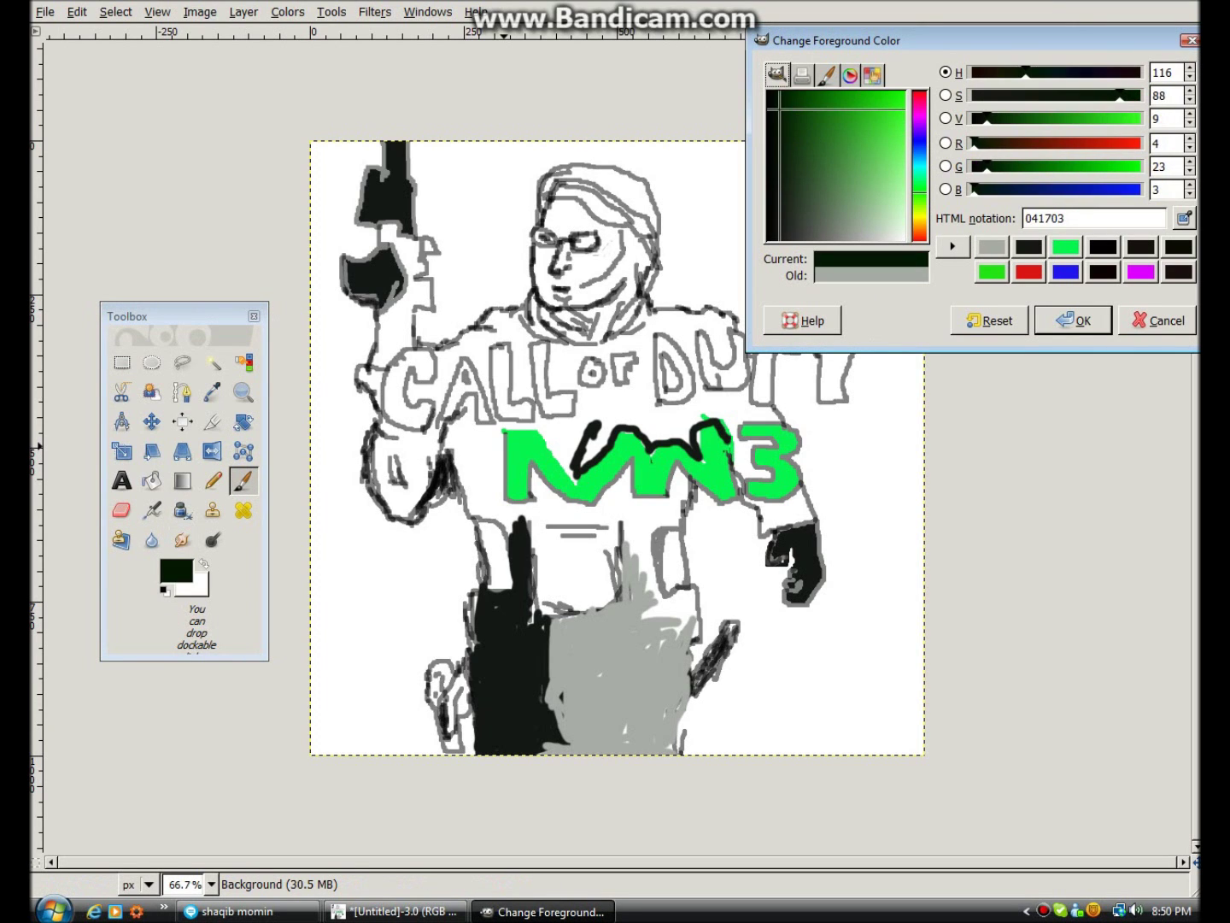
click(1073, 320)
Step: Scribble dark green camo over the grey leg and left arm, and pick grey 9d9999 for the background
mouse_move(578, 670)
mouse_down()
mouse_move(547, 672)
mouse_move(637, 621)
mouse_move(664, 733)
mouse_move(586, 673)
mouse_move(586, 657)
mouse_move(627, 679)
mouse_move(634, 728)
mouse_up()
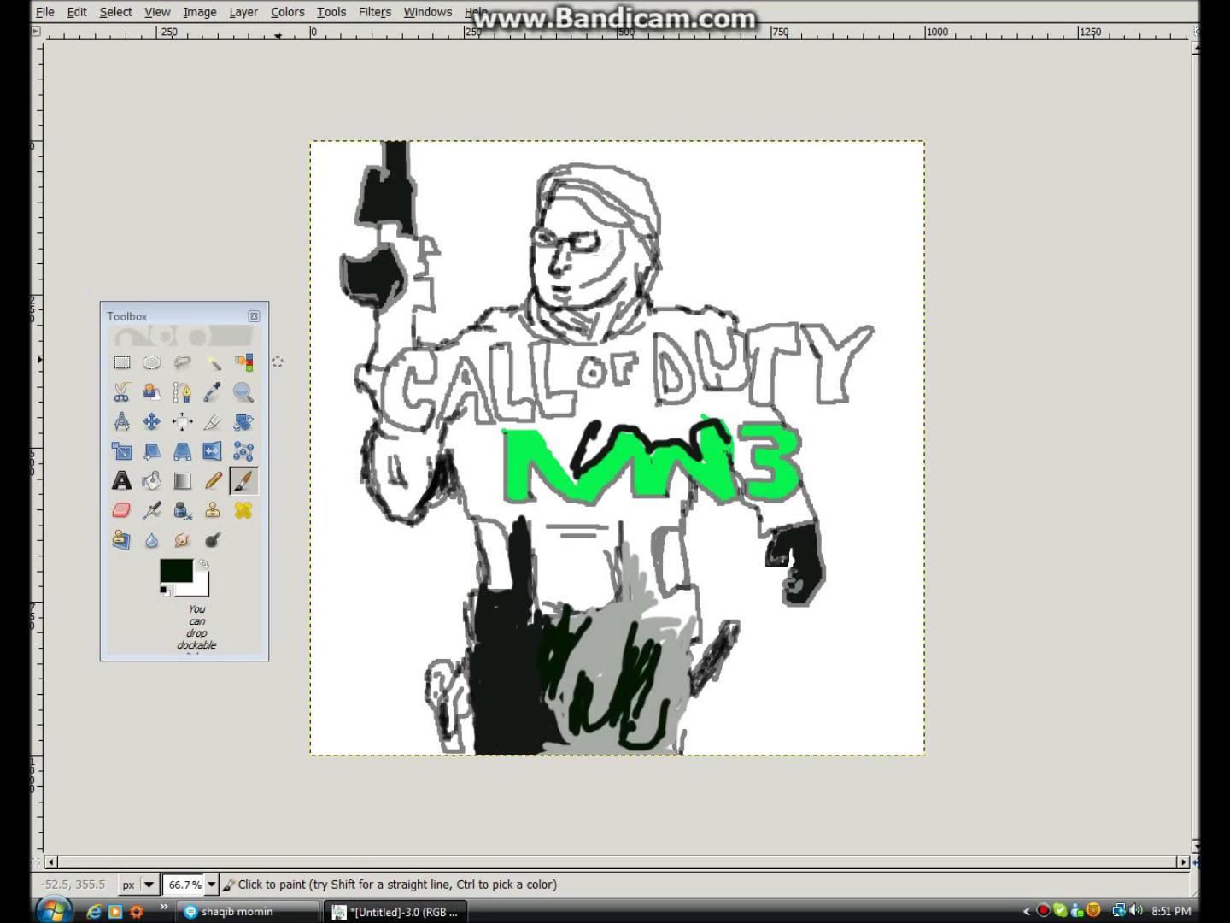
drag(381, 439, 394, 514)
mouse_move(387, 442)
mouse_down()
mouse_move(394, 516)
mouse_move(438, 472)
mouse_move(443, 441)
mouse_move(422, 448)
mouse_move(425, 431)
mouse_move(412, 495)
mouse_up()
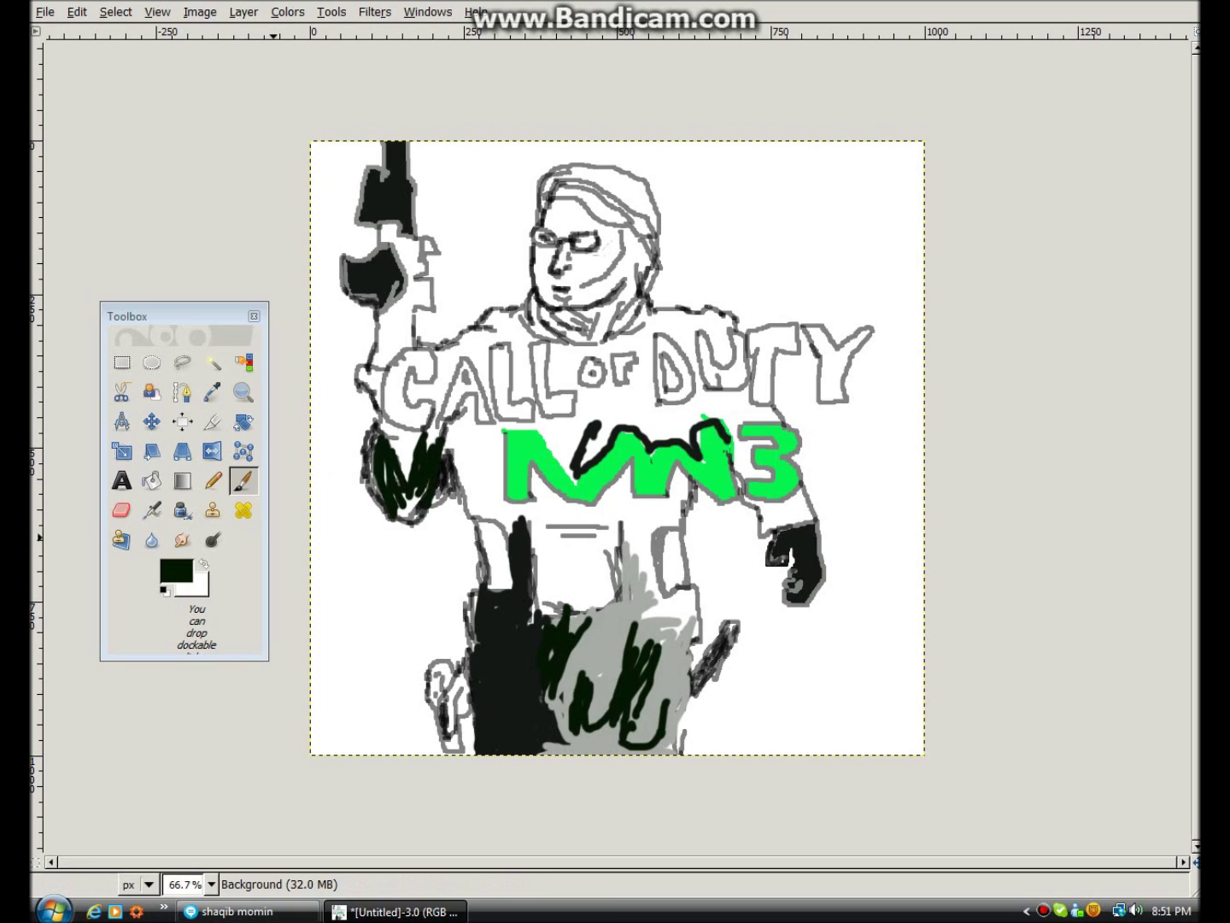
click(198, 588)
drag(782, 238, 852, 237)
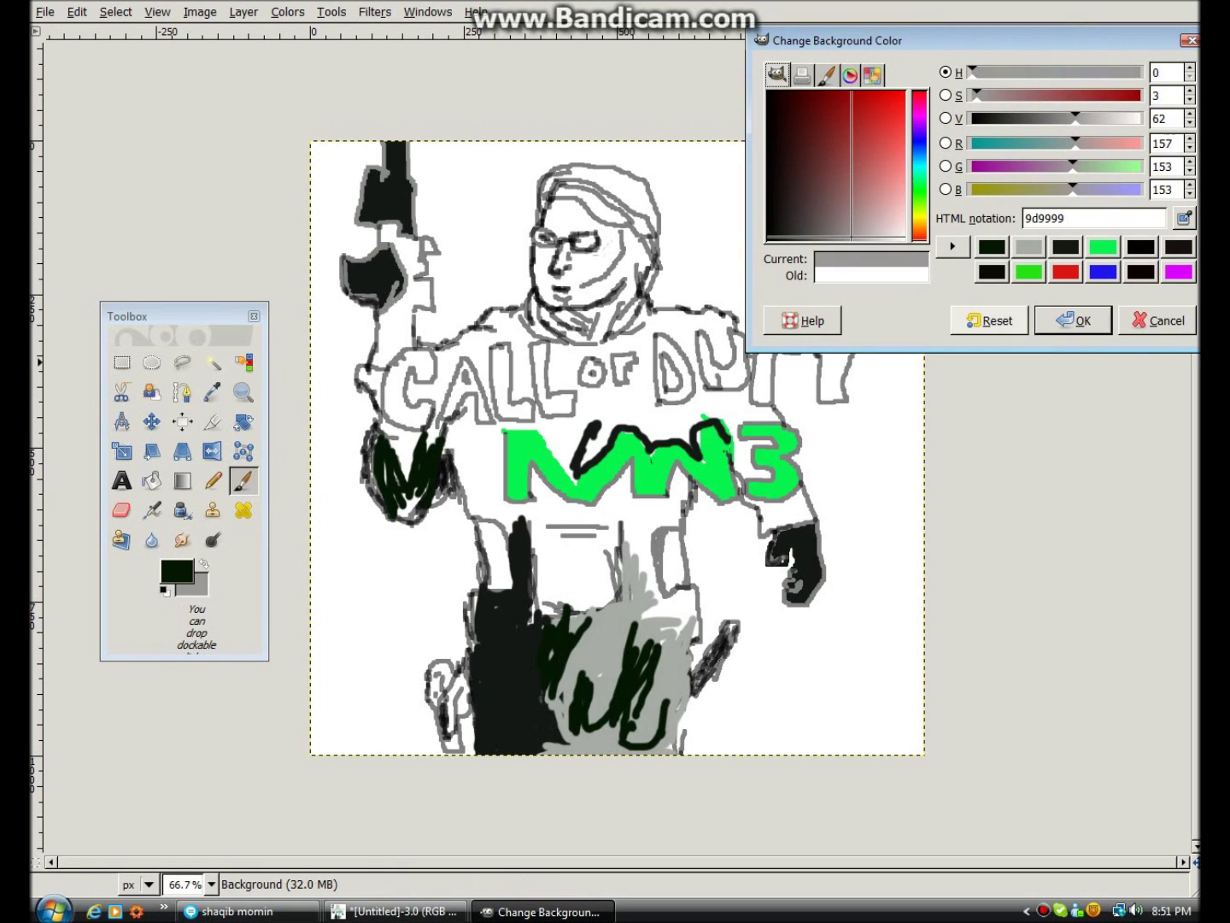
Step: Confirm grey 9d9999 as the background colour and add a small dark dab near the gun
click(1072, 319)
click(189, 584)
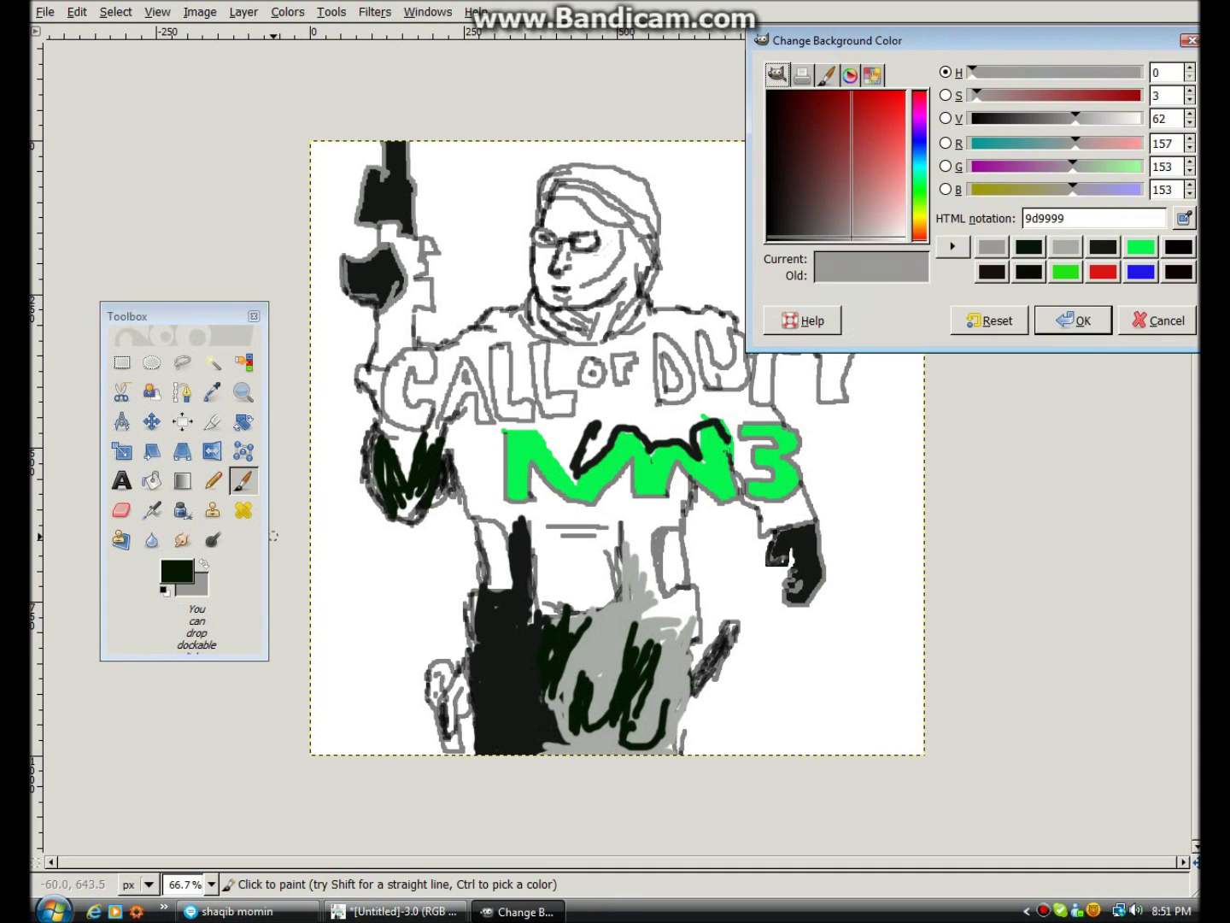
click(390, 329)
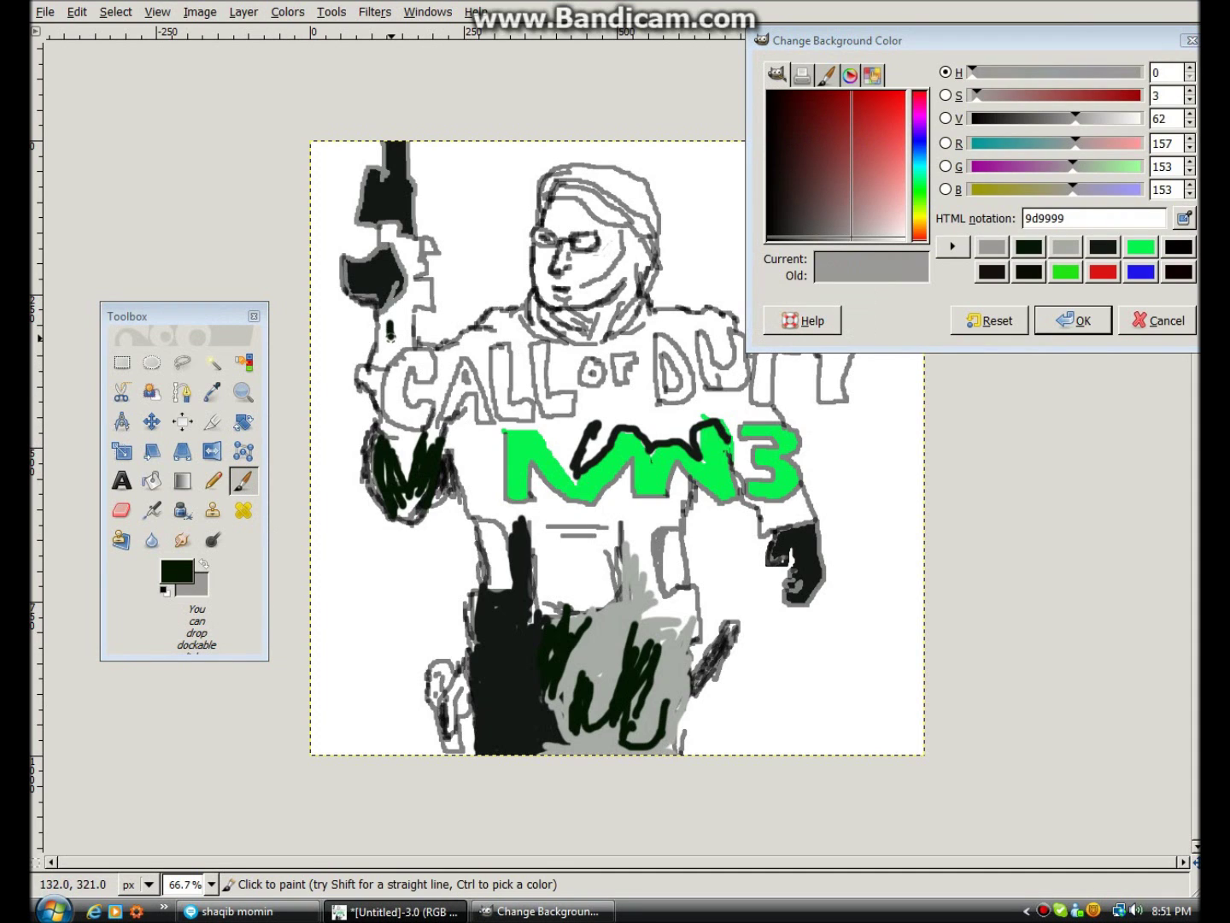
click(778, 75)
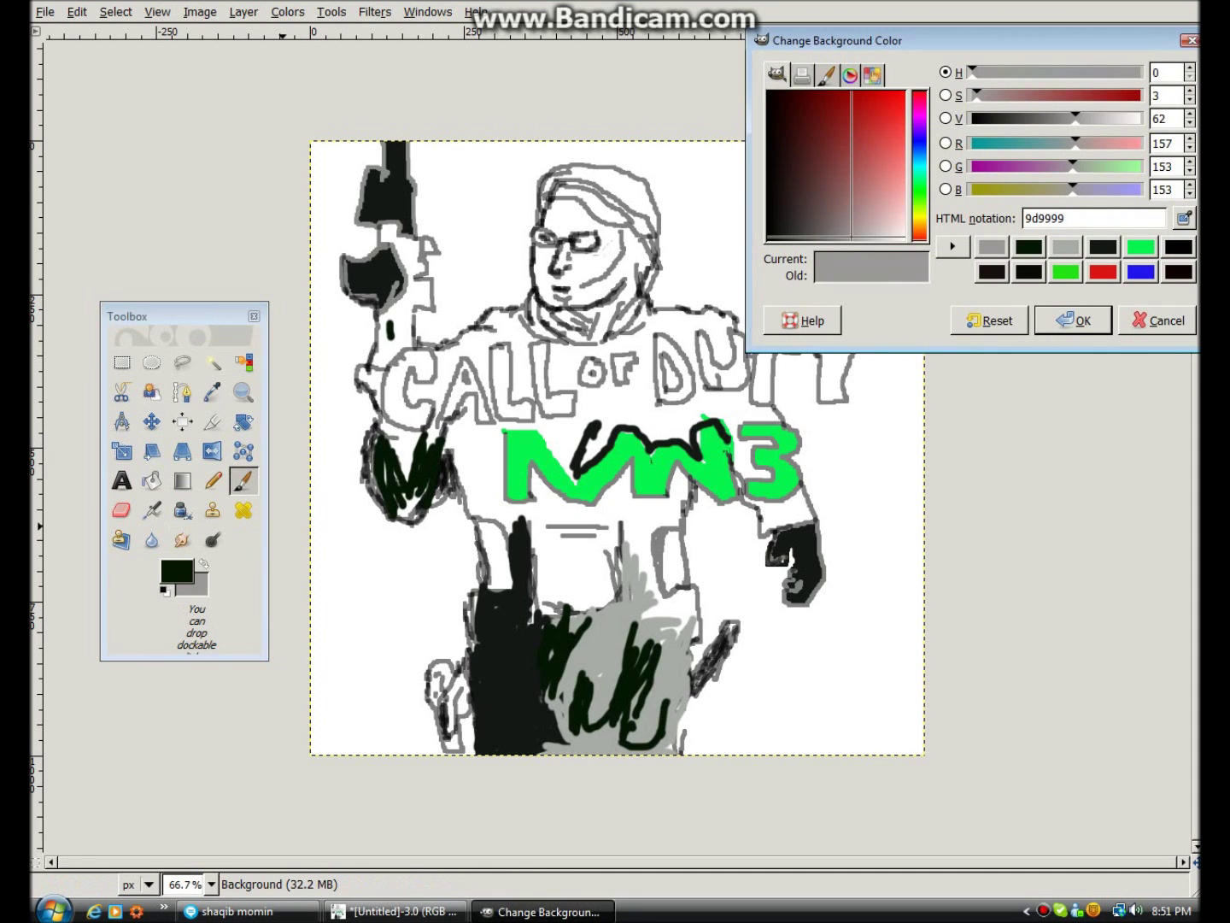
click(1072, 321)
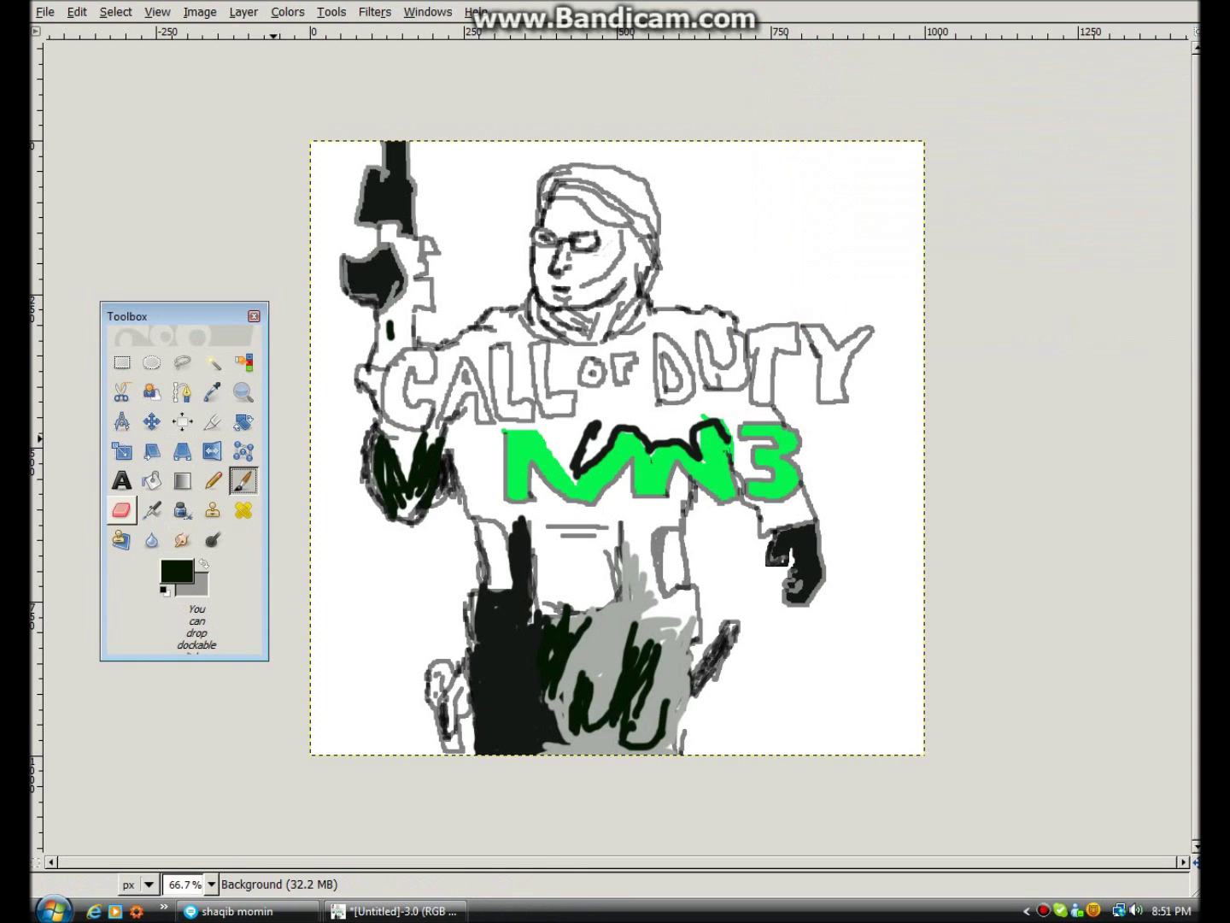
Step: Scribble dark green over the left hand and trace dark strokes across the CALL of DUTY chest
mouse_move(402, 486)
mouse_down()
mouse_move(409, 520)
mouse_move(396, 508)
mouse_move(411, 510)
mouse_up()
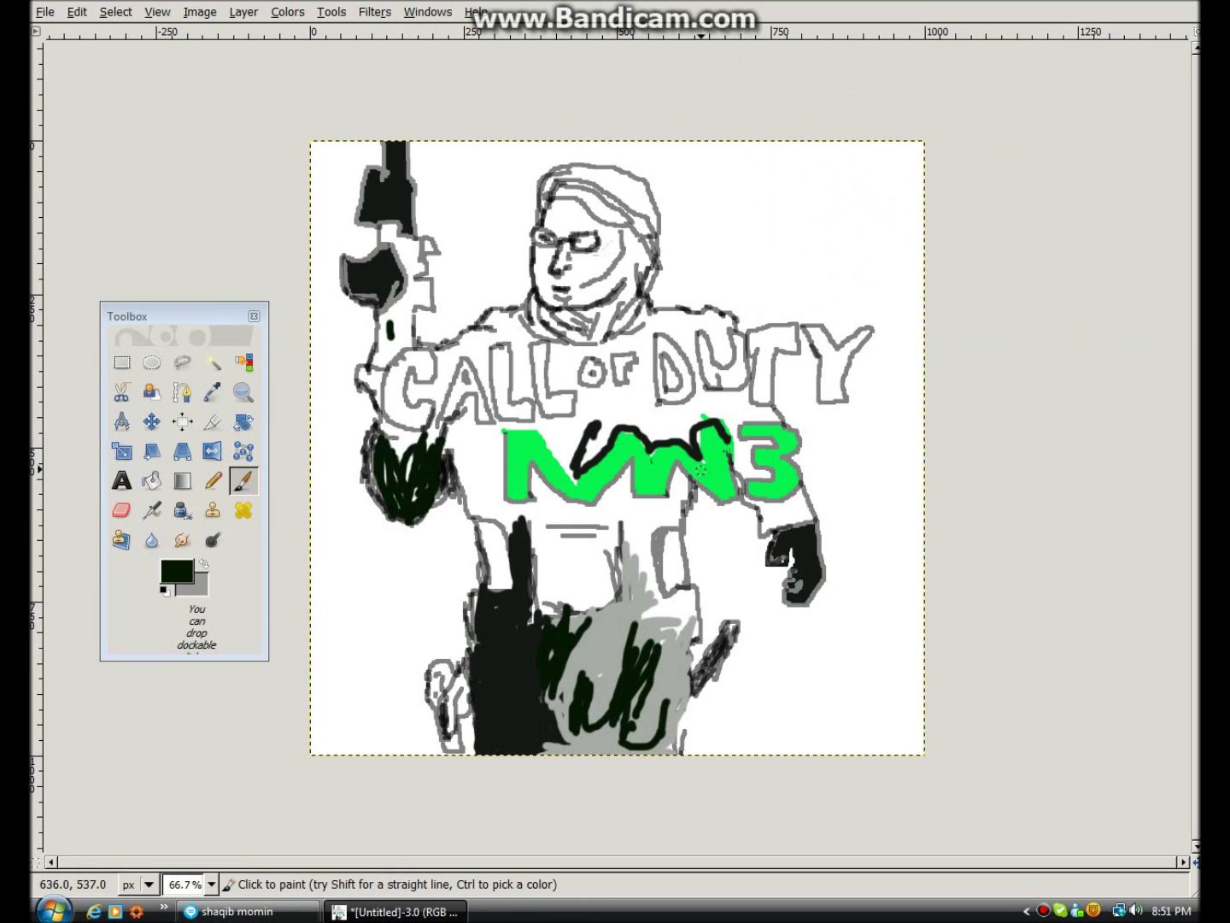
mouse_move(733, 398)
mouse_down()
mouse_move(689, 442)
mouse_move(663, 433)
mouse_move(679, 427)
mouse_move(648, 396)
mouse_move(657, 325)
mouse_move(706, 391)
mouse_move(683, 367)
mouse_move(674, 379)
mouse_up()
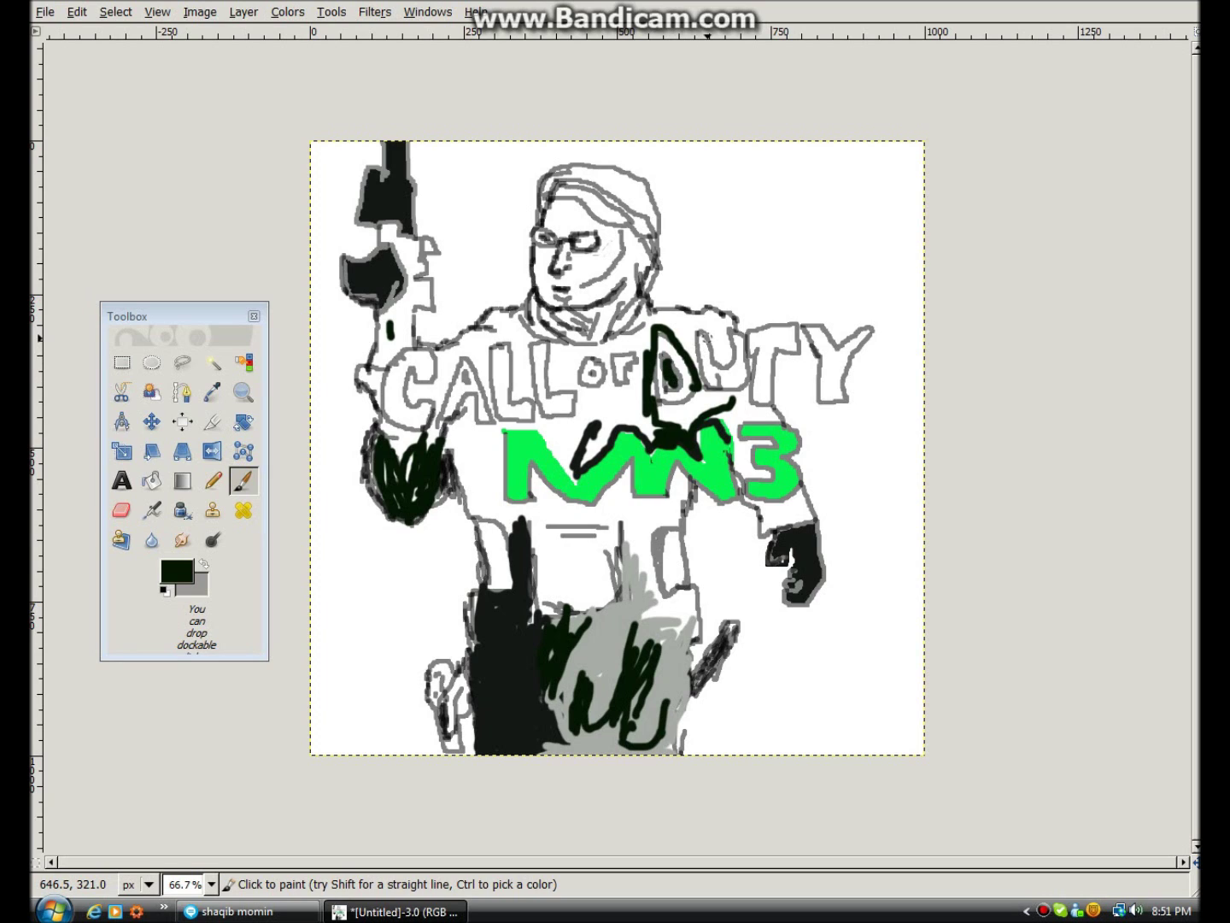
mouse_move(714, 336)
mouse_down()
mouse_move(719, 359)
mouse_move(731, 326)
mouse_move(704, 309)
mouse_move(657, 312)
mouse_move(729, 327)
mouse_move(669, 314)
mouse_move(723, 324)
mouse_move(716, 342)
mouse_move(688, 356)
mouse_move(692, 337)
mouse_move(650, 319)
mouse_move(611, 351)
mouse_move(618, 387)
mouse_move(603, 356)
mouse_move(584, 373)
mouse_move(596, 391)
mouse_move(606, 373)
mouse_move(551, 388)
mouse_move(574, 390)
mouse_move(550, 390)
mouse_move(547, 340)
mouse_move(527, 369)
mouse_move(537, 402)
mouse_move(493, 421)
mouse_move(479, 413)
mouse_move(502, 349)
mouse_move(513, 345)
mouse_move(533, 400)
mouse_move(523, 396)
mouse_up()
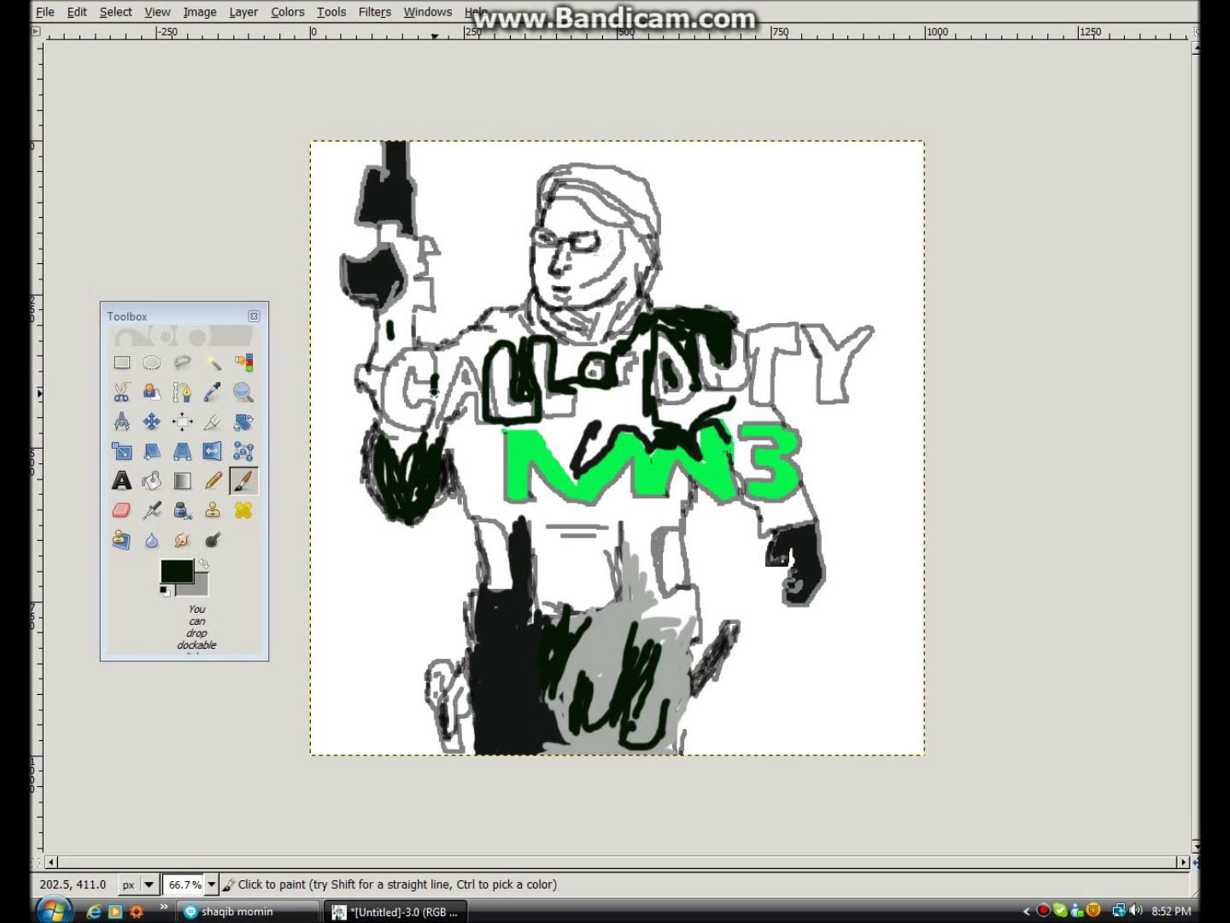
mouse_move(427, 384)
mouse_down()
mouse_move(412, 376)
mouse_move(408, 398)
mouse_move(435, 404)
mouse_up()
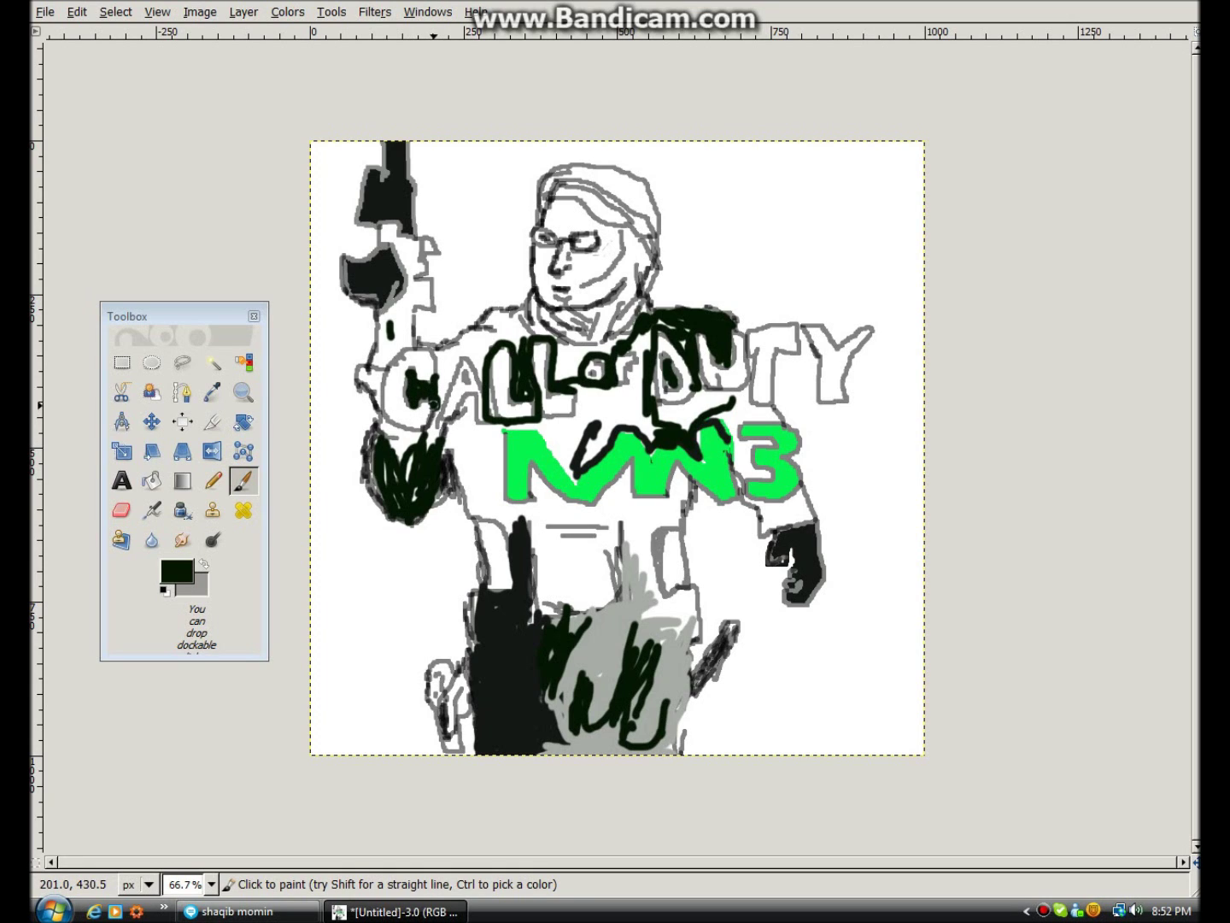
Step: Fill the chest behind the CALL OF DUTY letters solid dark green, dipping into MW3
mouse_move(426, 399)
mouse_down()
mouse_move(443, 350)
mouse_move(430, 354)
mouse_move(472, 347)
mouse_move(513, 315)
mouse_move(483, 312)
mouse_move(457, 340)
mouse_up()
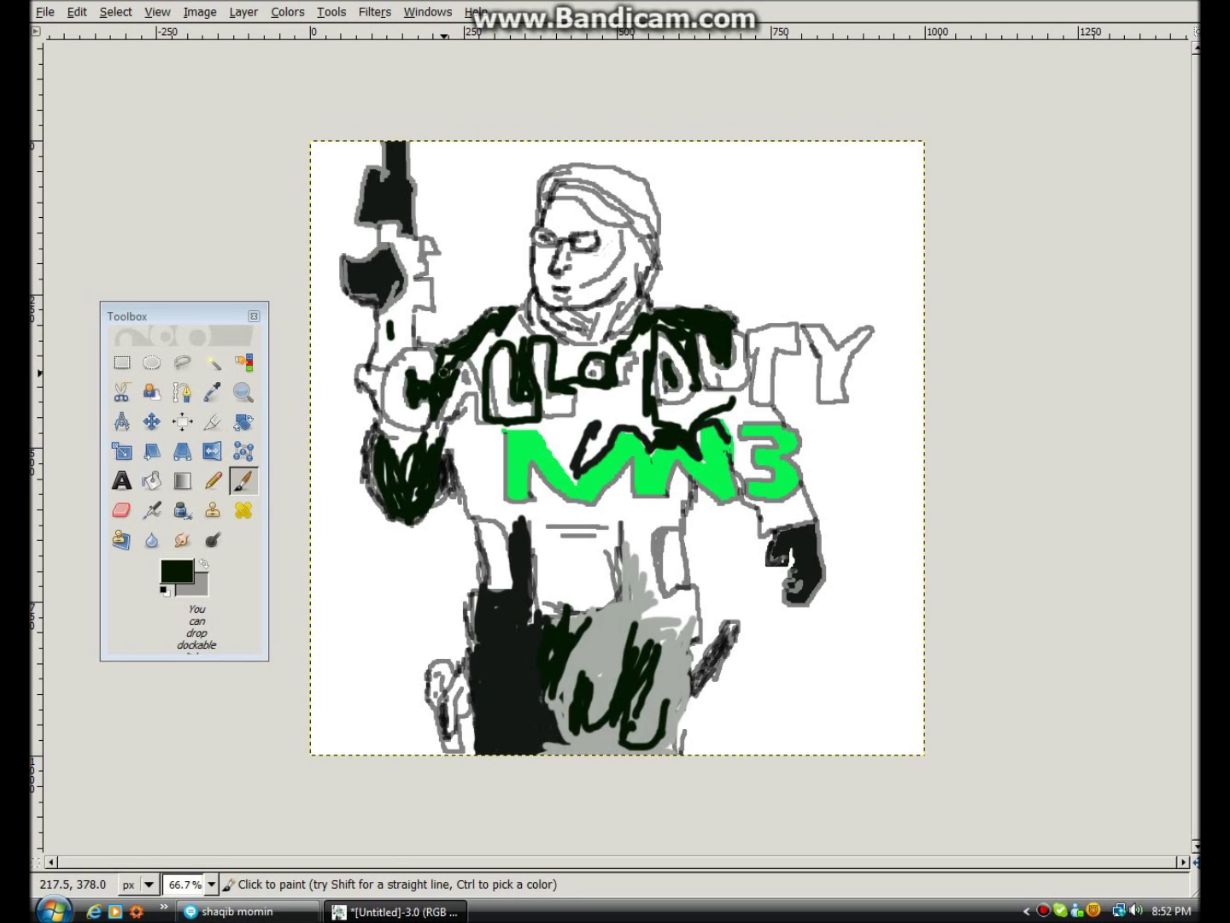
drag(453, 382, 484, 346)
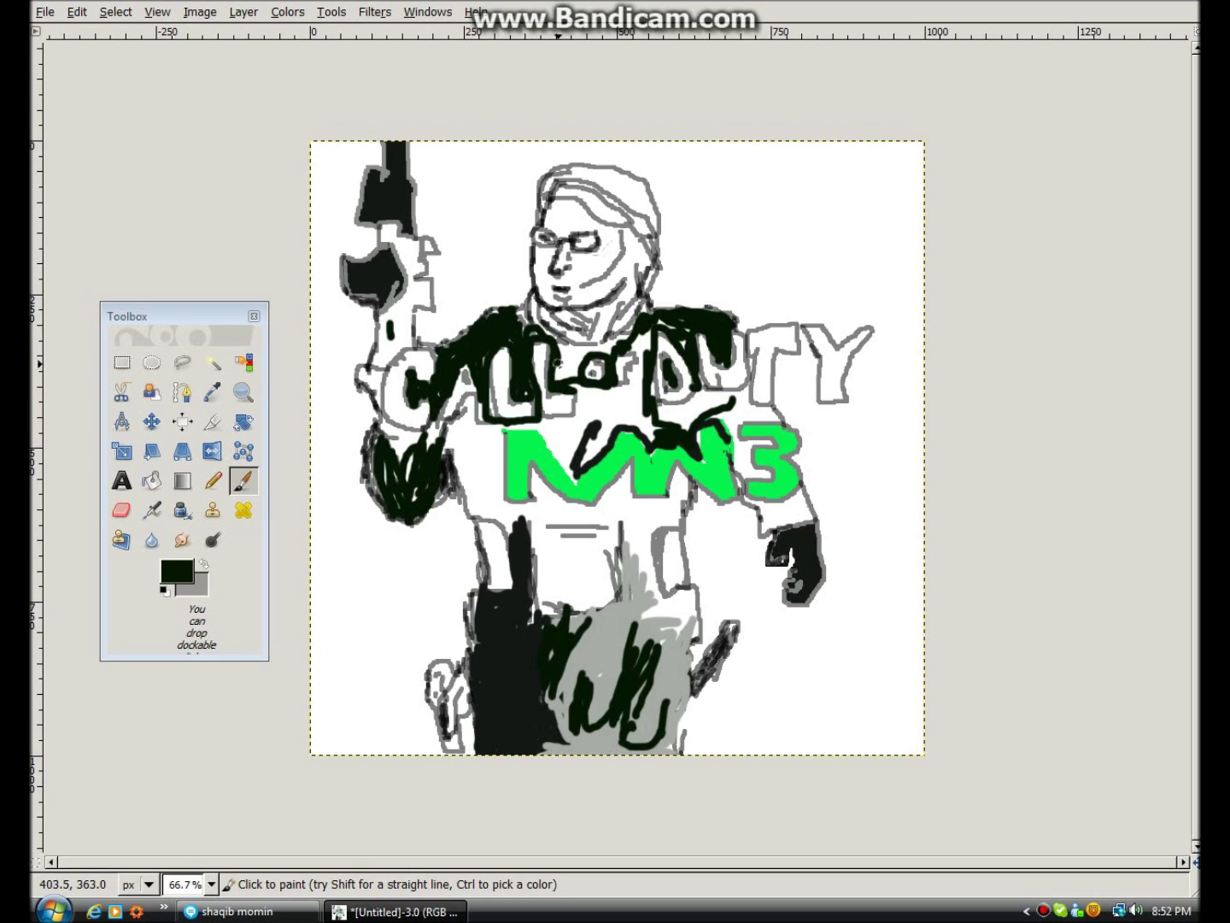
mouse_move(563, 366)
mouse_down()
mouse_move(564, 347)
mouse_move(580, 353)
mouse_up()
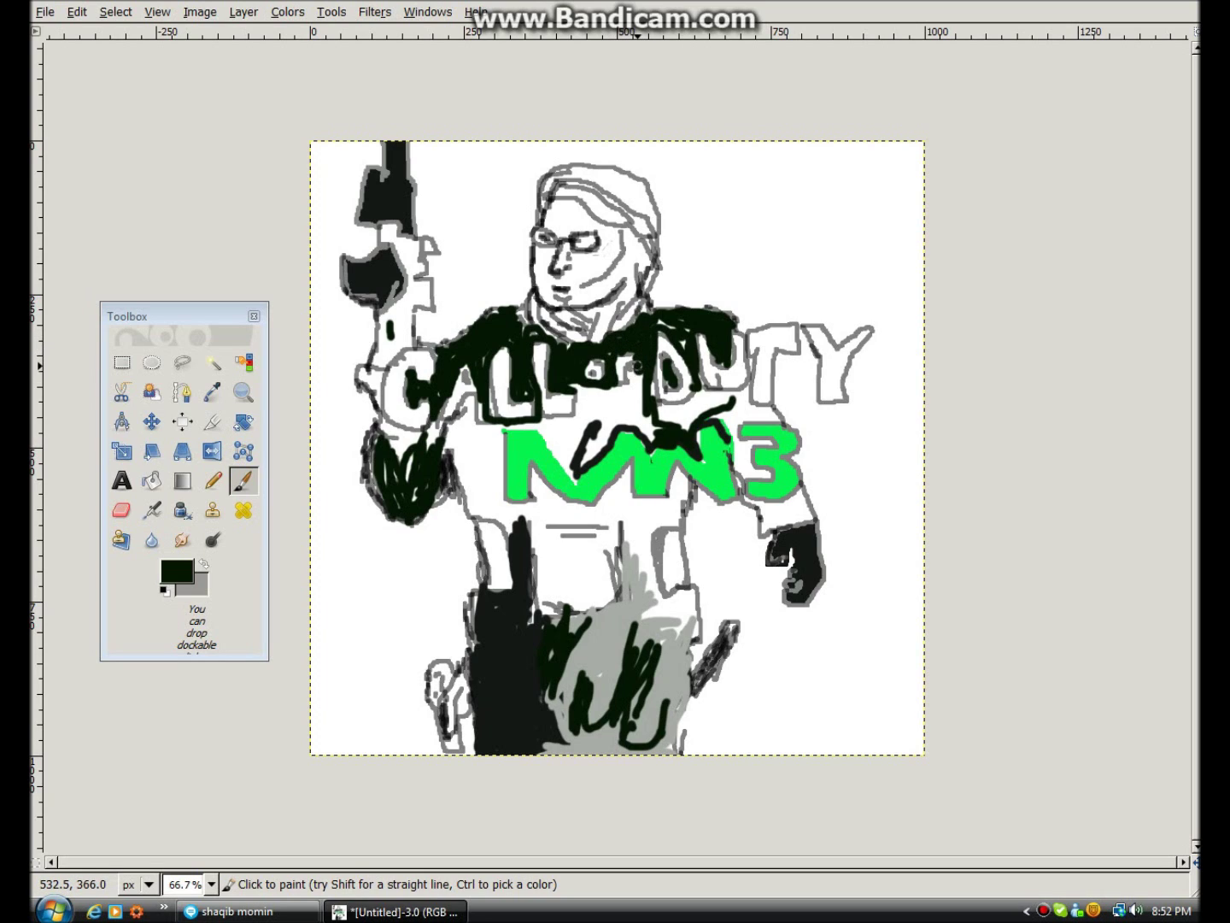
mouse_move(633, 388)
mouse_down()
mouse_move(580, 392)
mouse_move(634, 390)
mouse_up()
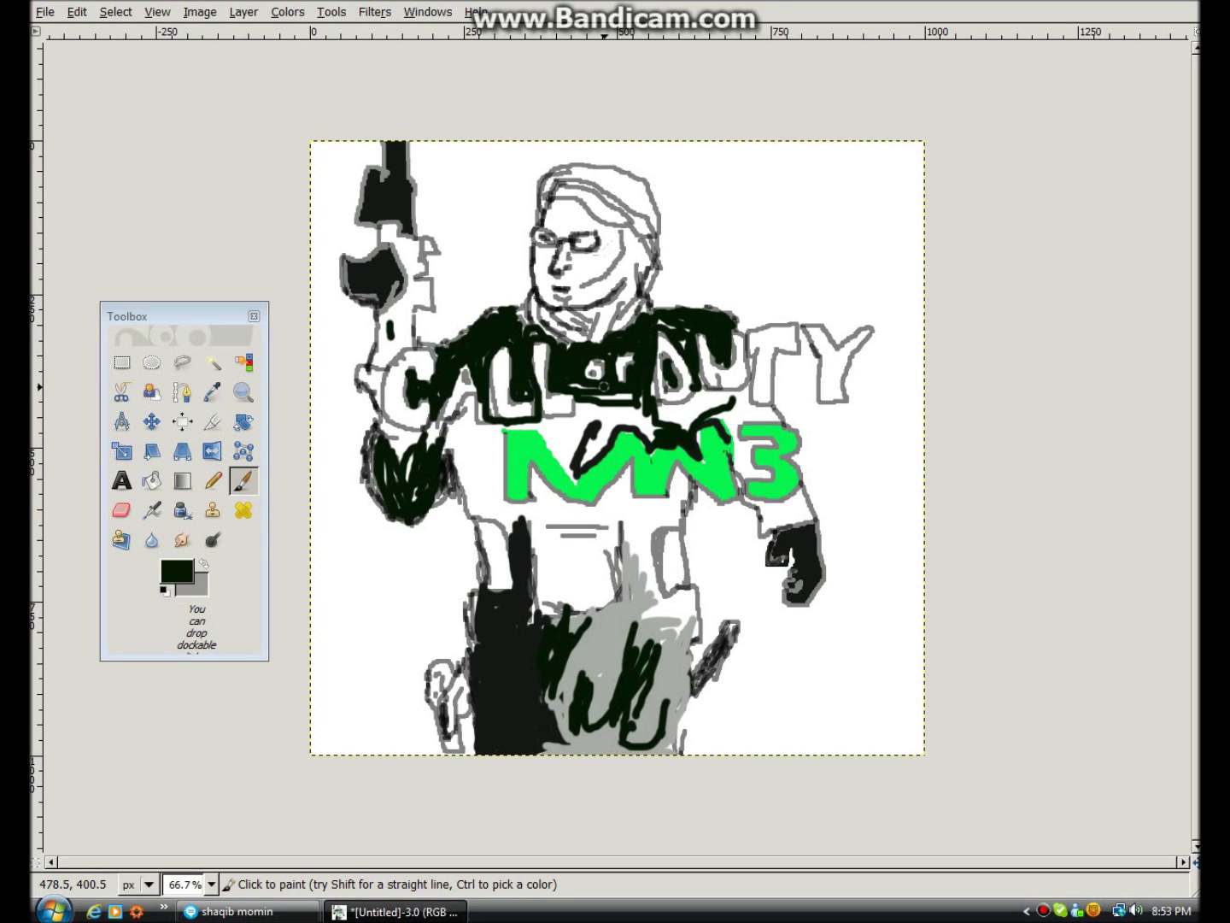
mouse_move(588, 403)
mouse_down()
mouse_move(647, 404)
mouse_move(586, 424)
mouse_move(629, 424)
mouse_move(596, 420)
mouse_move(576, 473)
mouse_move(597, 442)
mouse_up()
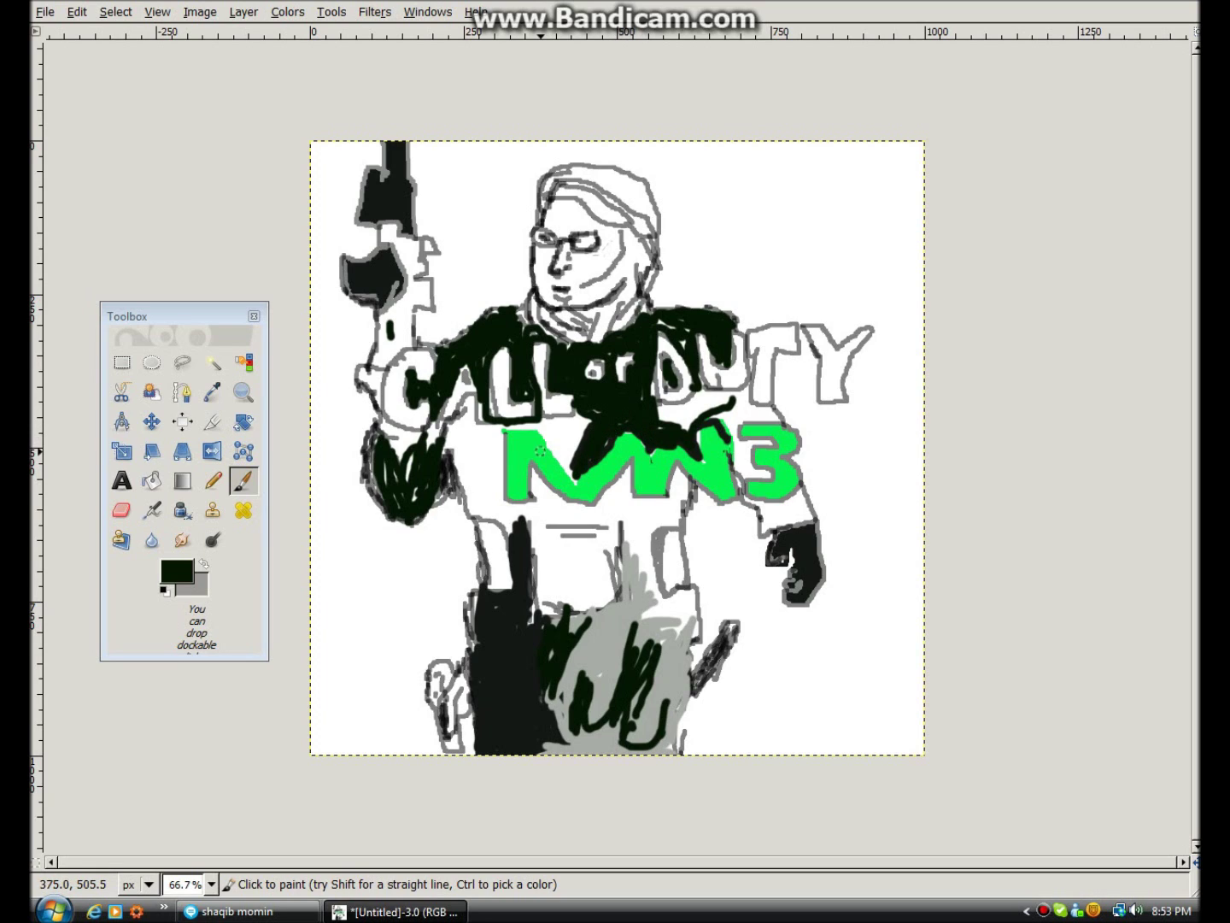
drag(600, 421, 575, 469)
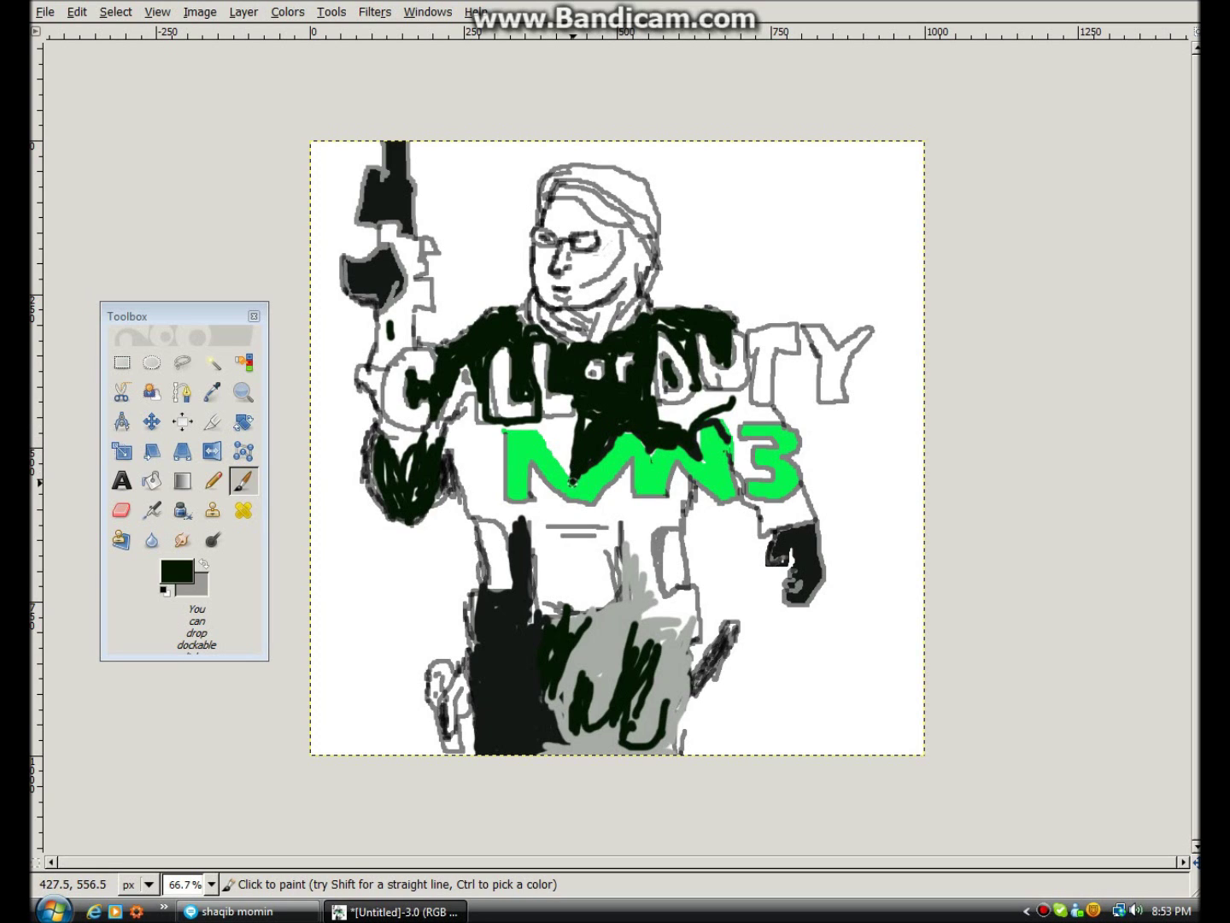